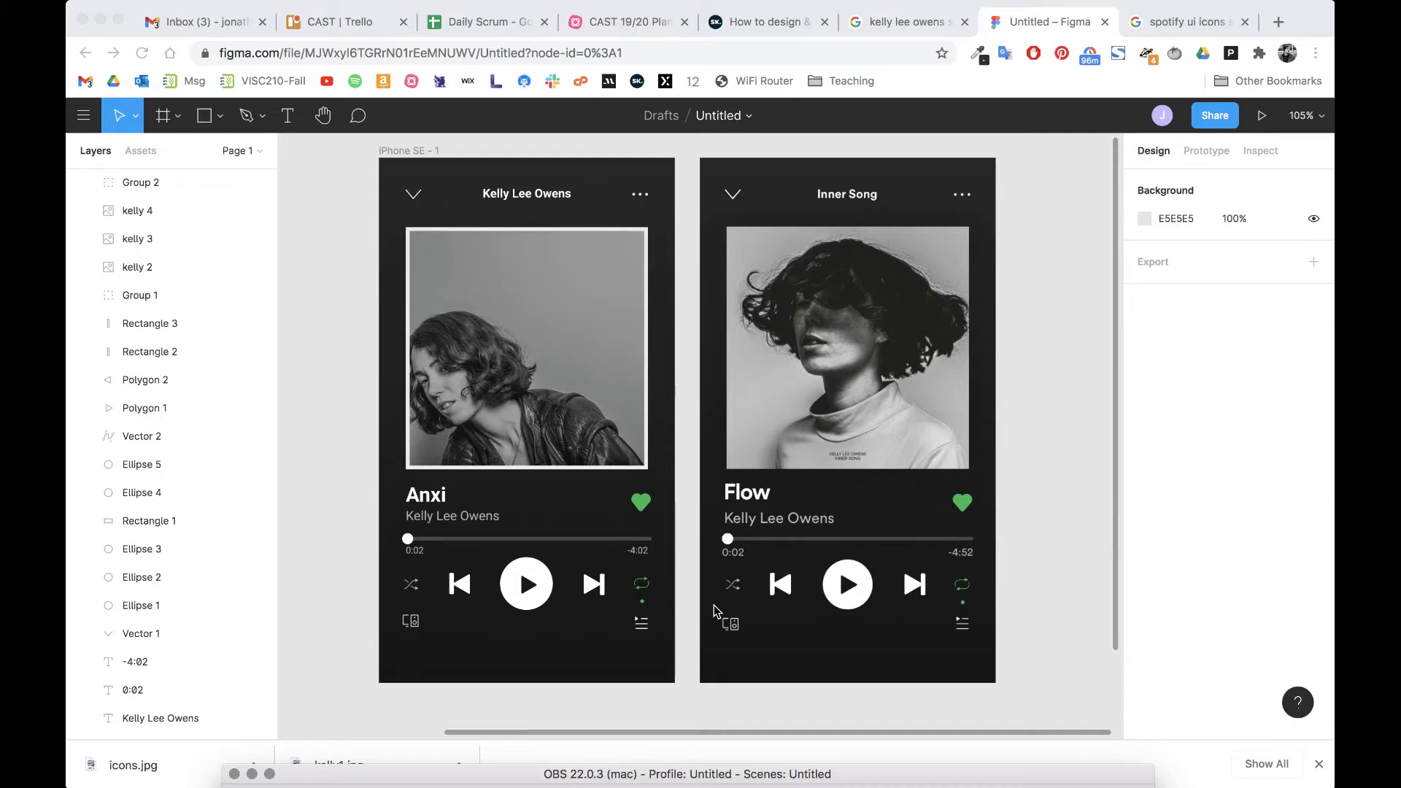
Step: Delete the heart, queue, repeat, shuffle and device icons, keeping only previous, play and next
left_click(640, 508)
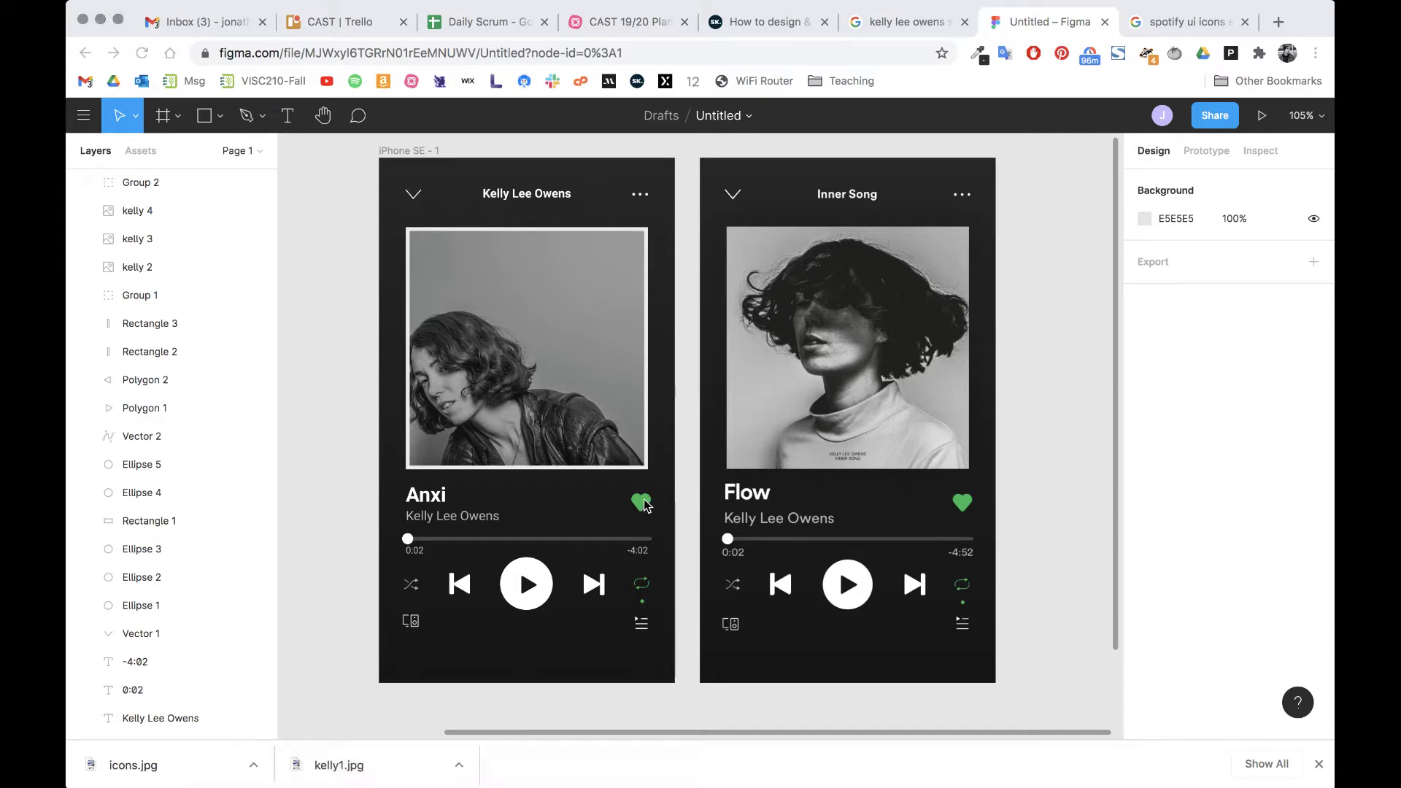
left_click(641, 508)
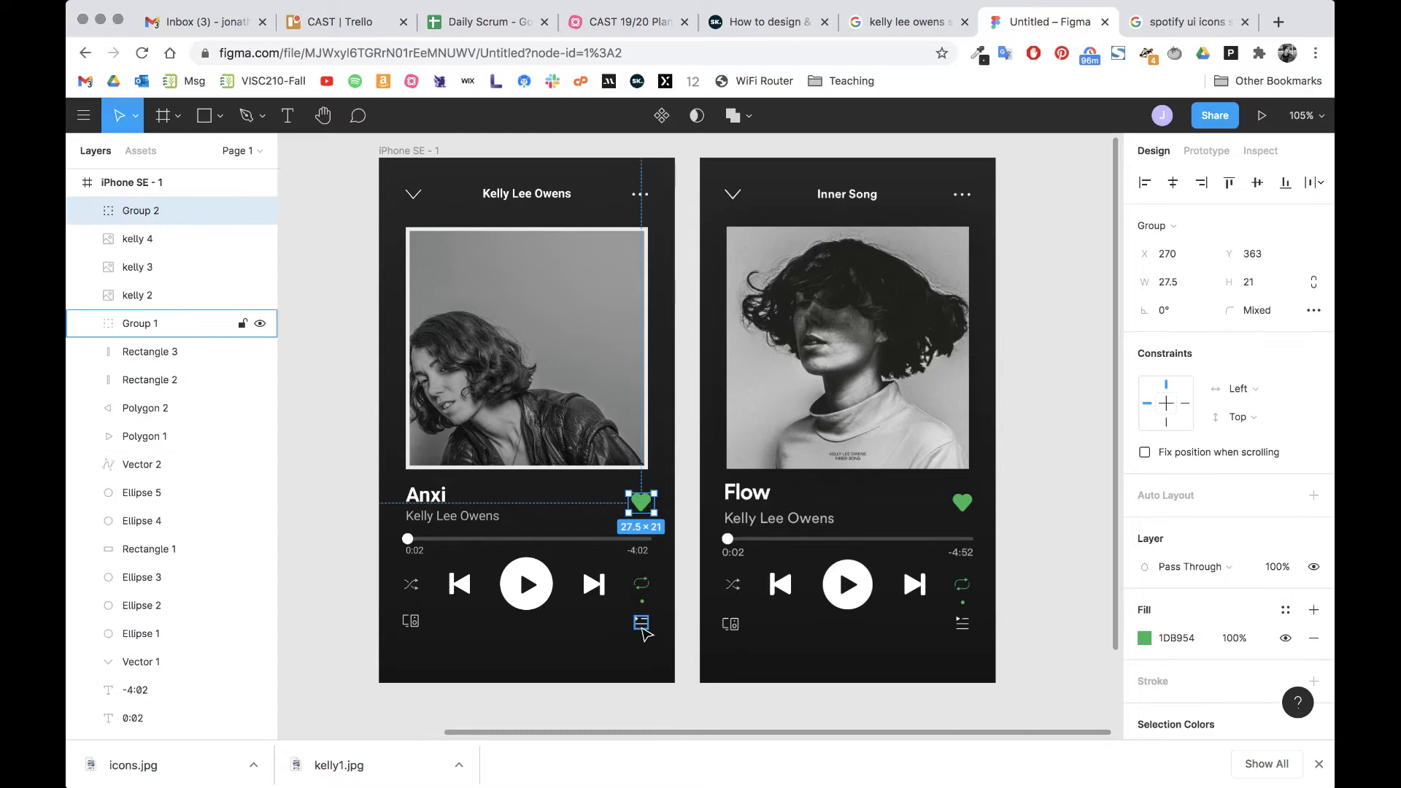
left_click(641, 621, "shift")
left_click(641, 586, "shift")
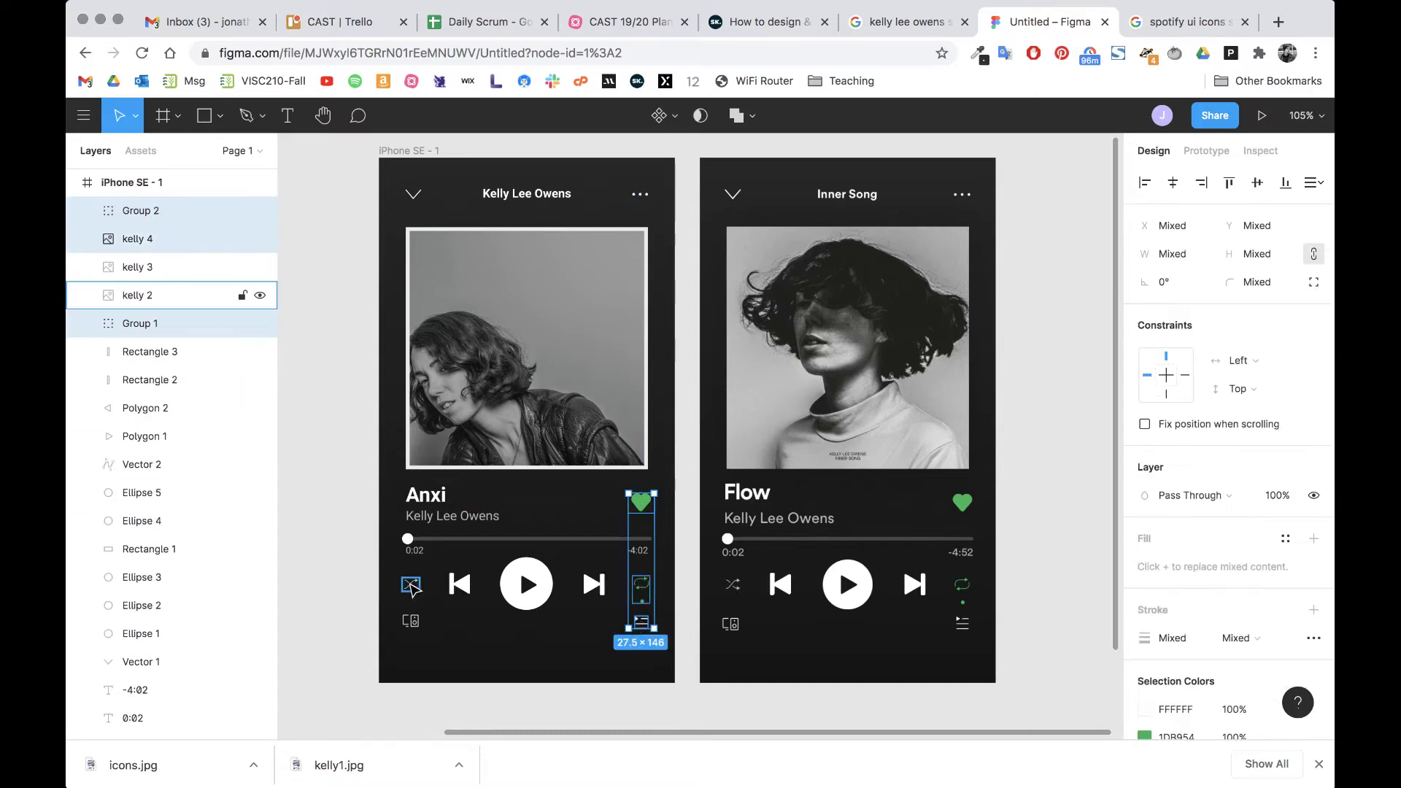
left_click(410, 584, "shift")
left_click(413, 622, "shift")
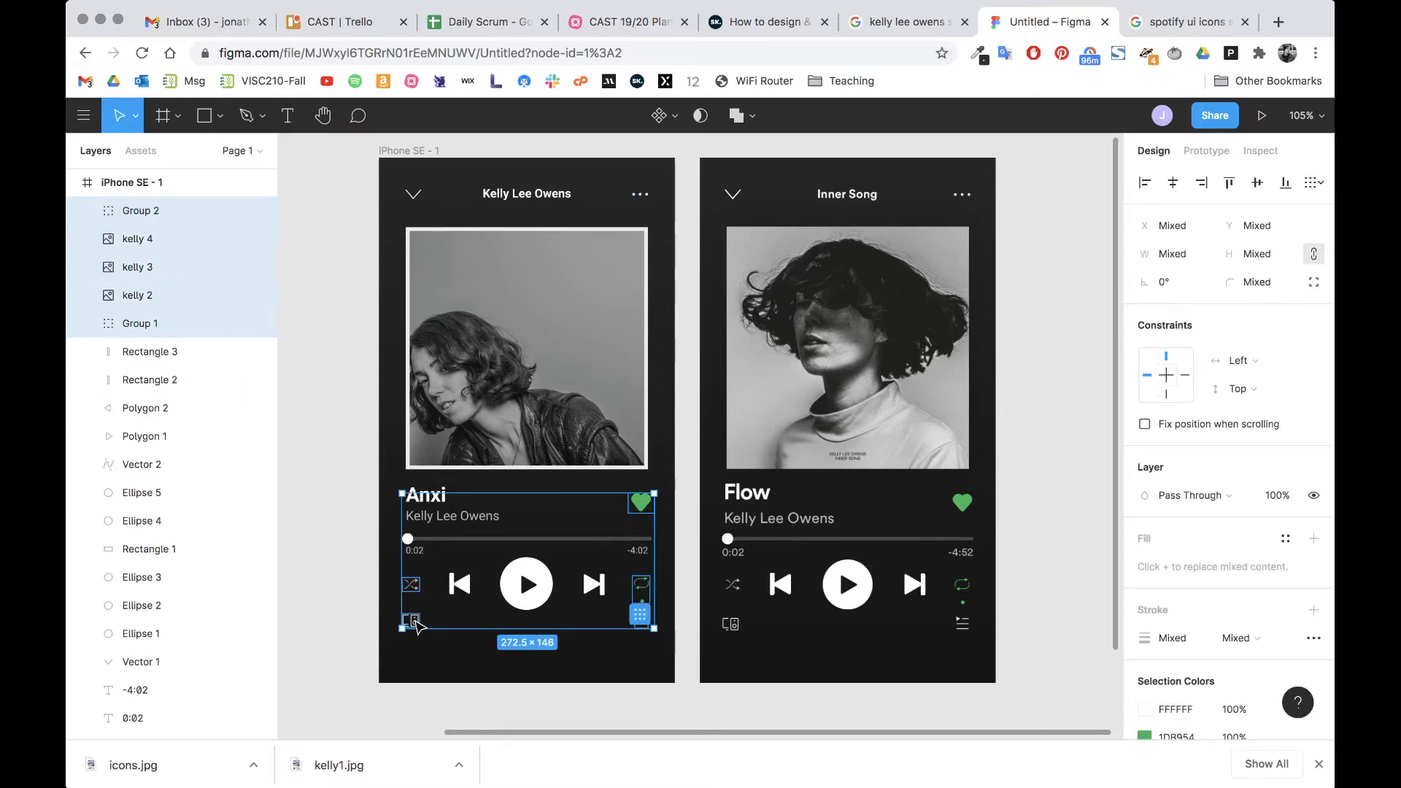
key("BackSpace")
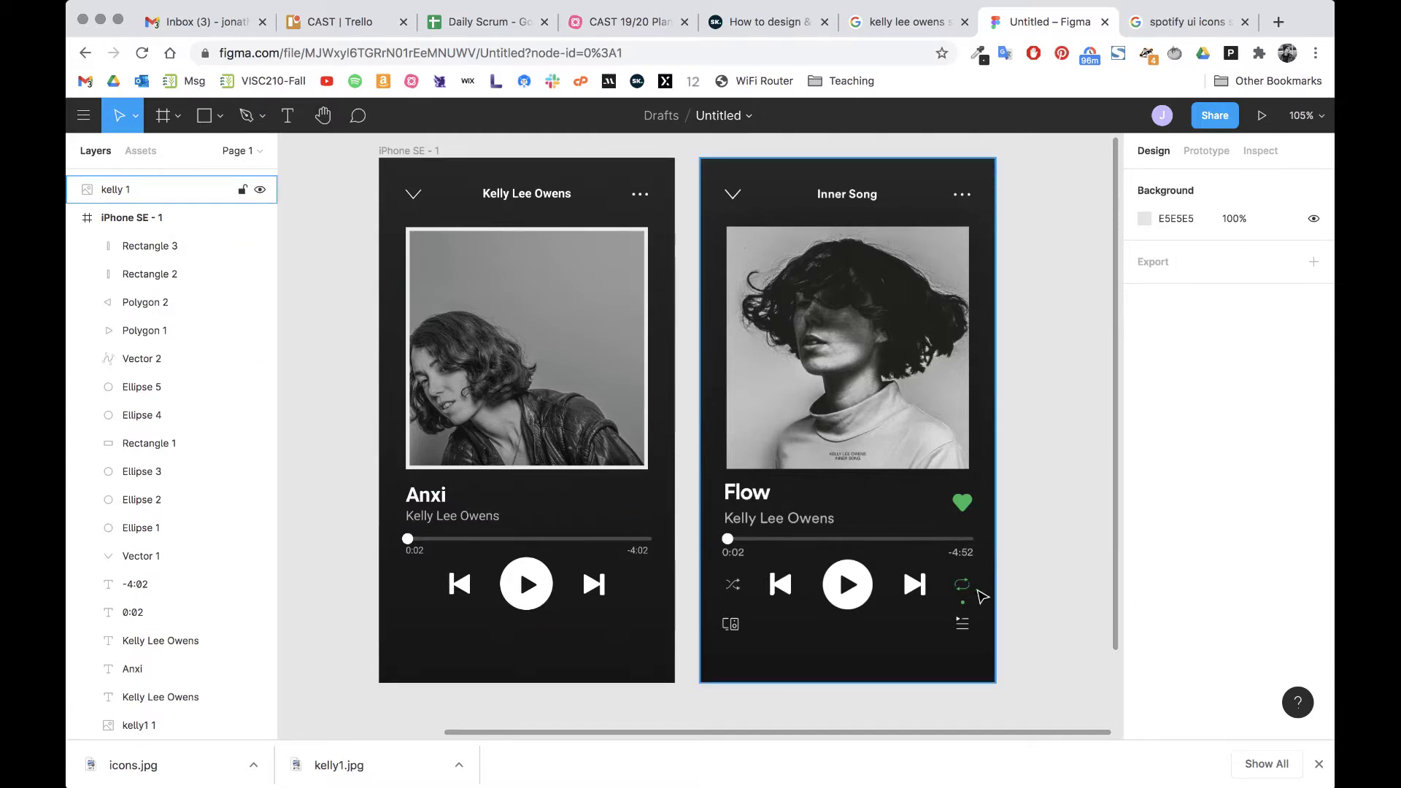
Step: Zoom in on the green heart in the kelly 1 reference image, ready to draw ellipses
scroll(964, 506, "up", 10)
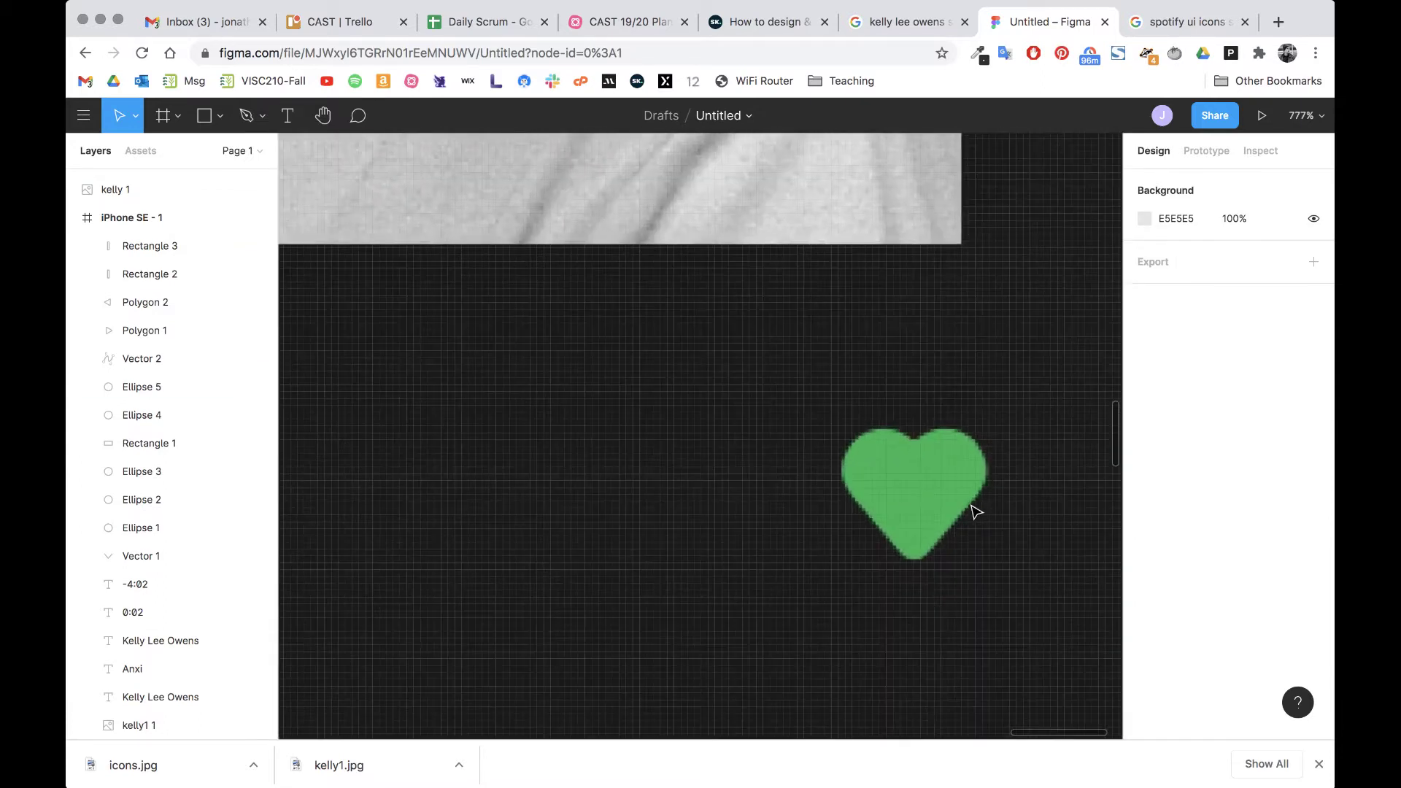
scroll(976, 512, "right", 4)
scroll(823, 482, "up", 3)
scroll(823, 482, "up", 3)
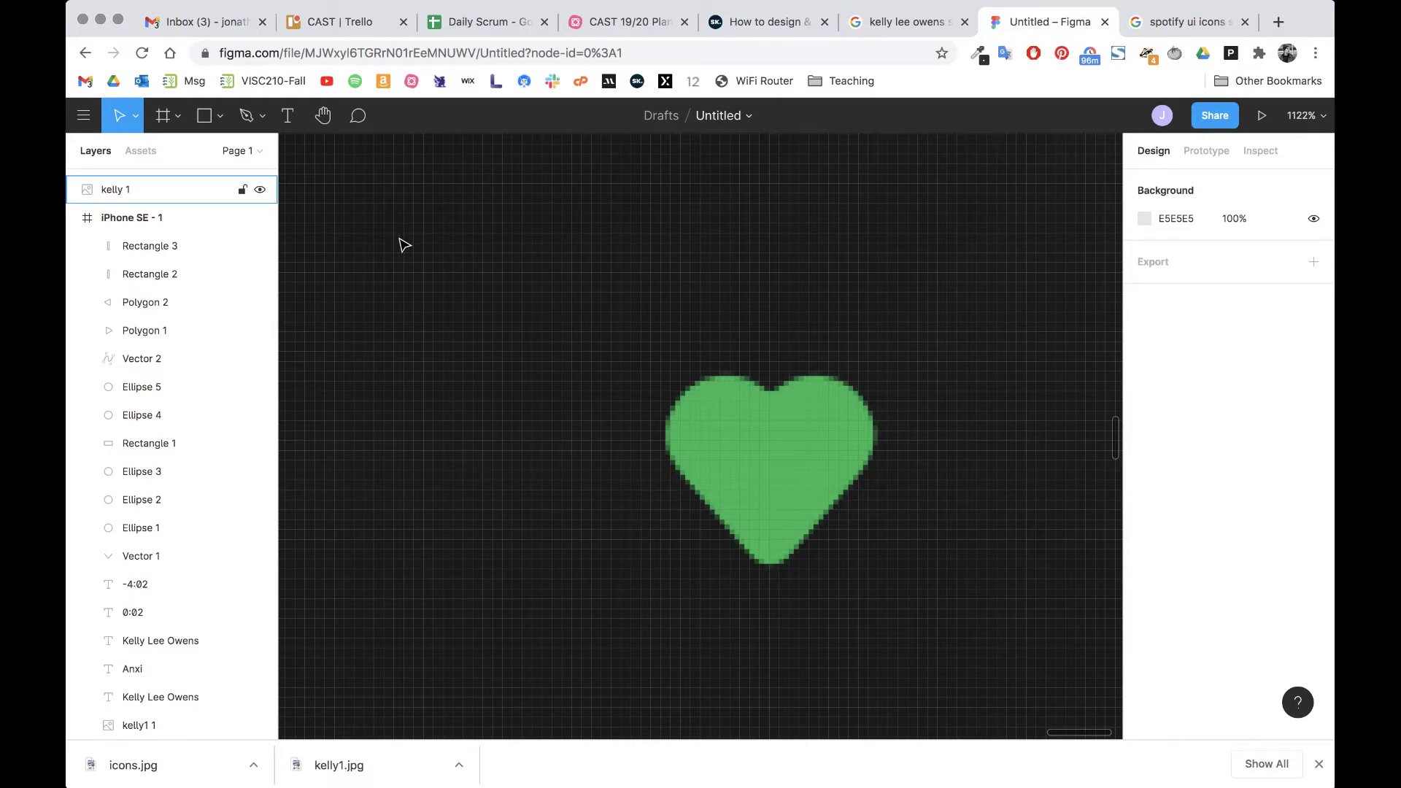
key("o")
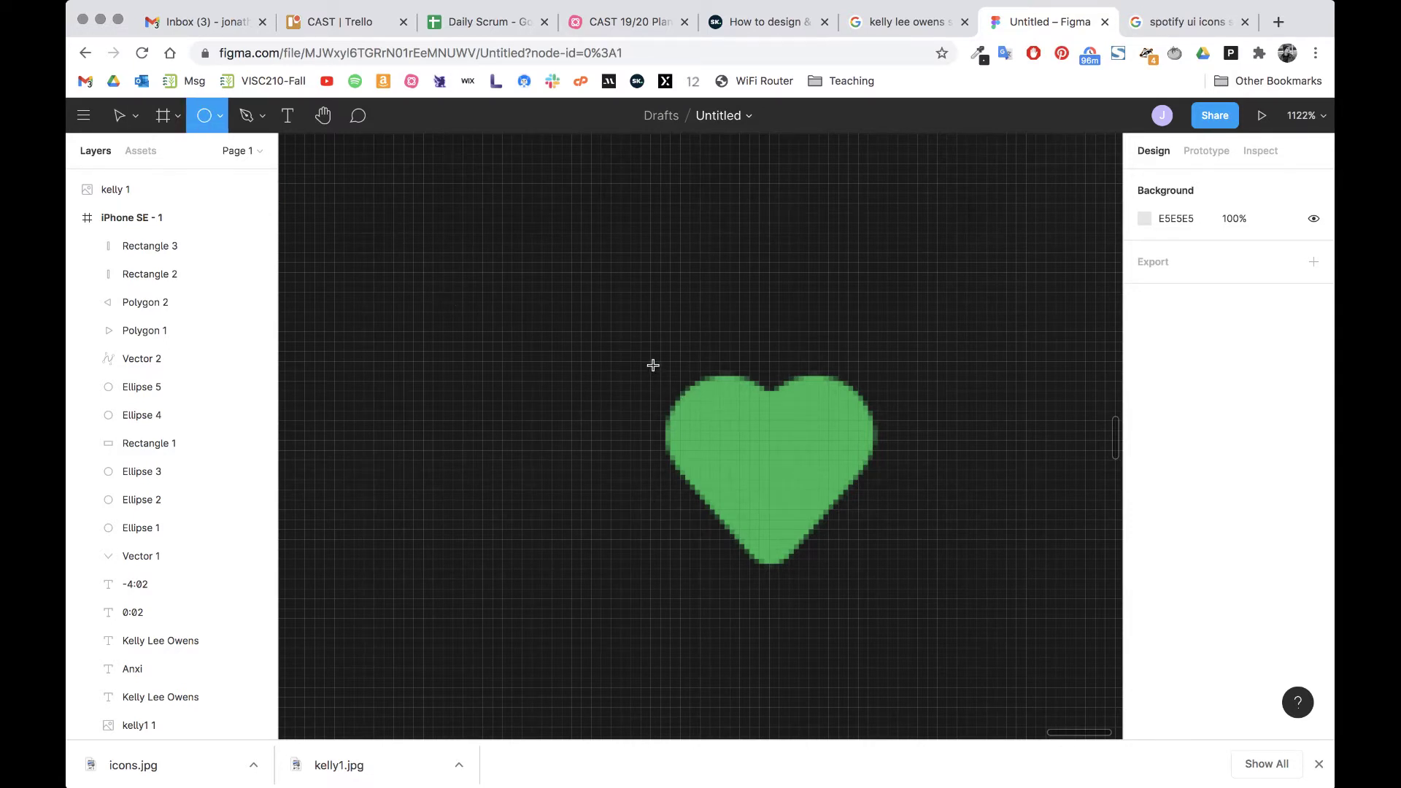
Step: Draw a 12×12 circle over the heart's left lobe and duplicate it onto the right lobe
left_click_drag(654, 366, 722, 418)
scroll(722, 420, "up", 5)
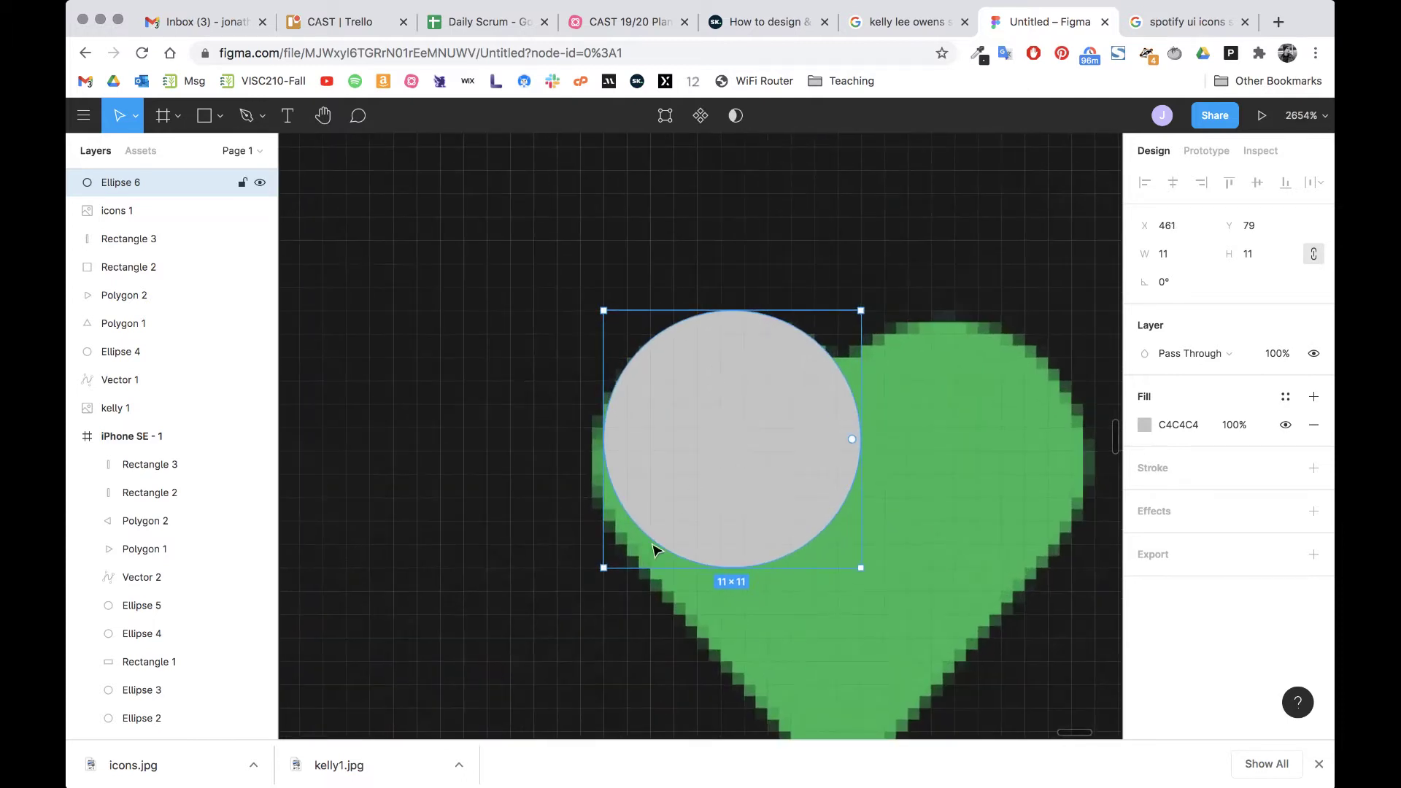
left_click_drag(600, 566, 585, 581)
mouse_move(697, 475)
left_mouse_down()
mouse_move(728, 478)
mouse_move(713, 472)
left_mouse_up()
scroll(780, 473, "right", 4)
scroll(780, 473, "down", 2)
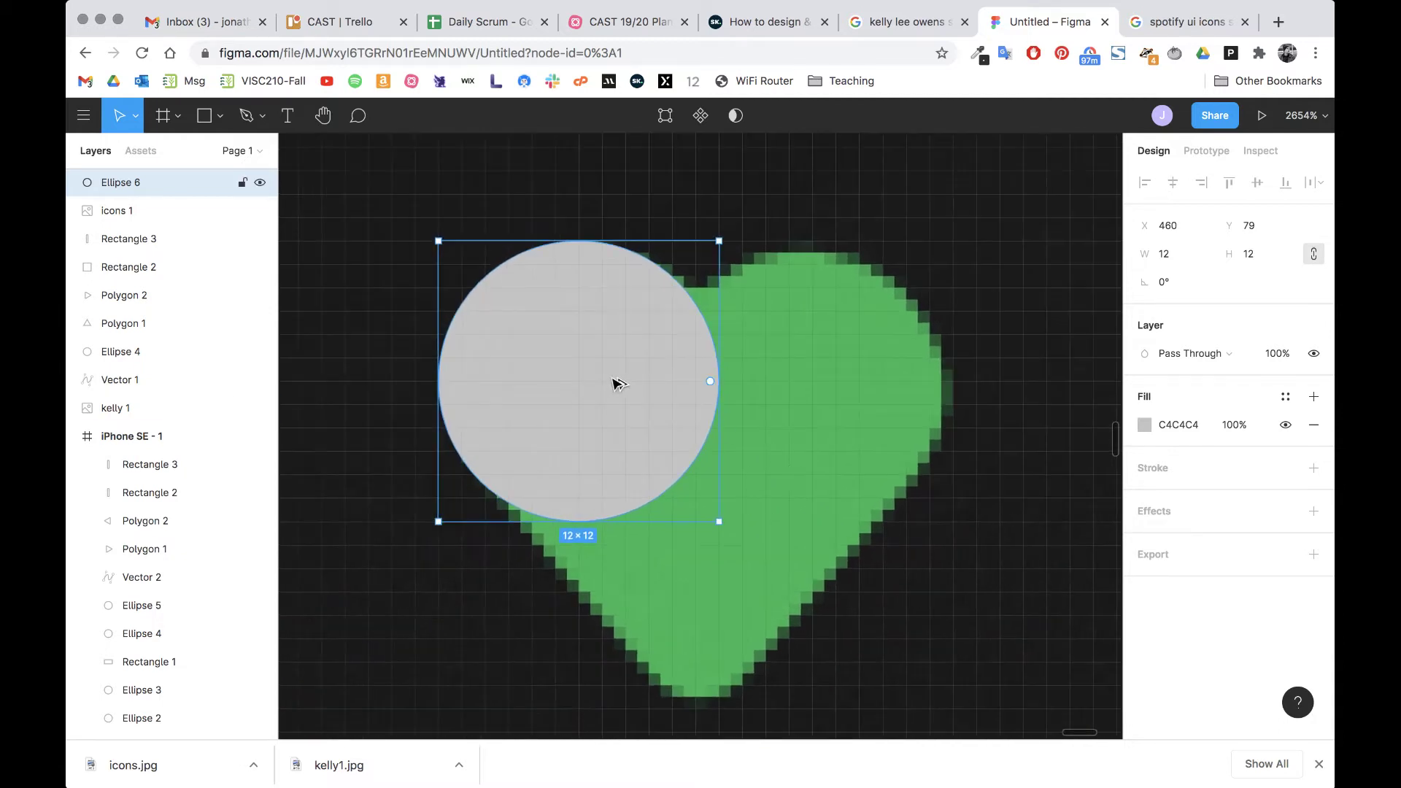
left_click_drag(600, 381, 829, 357)
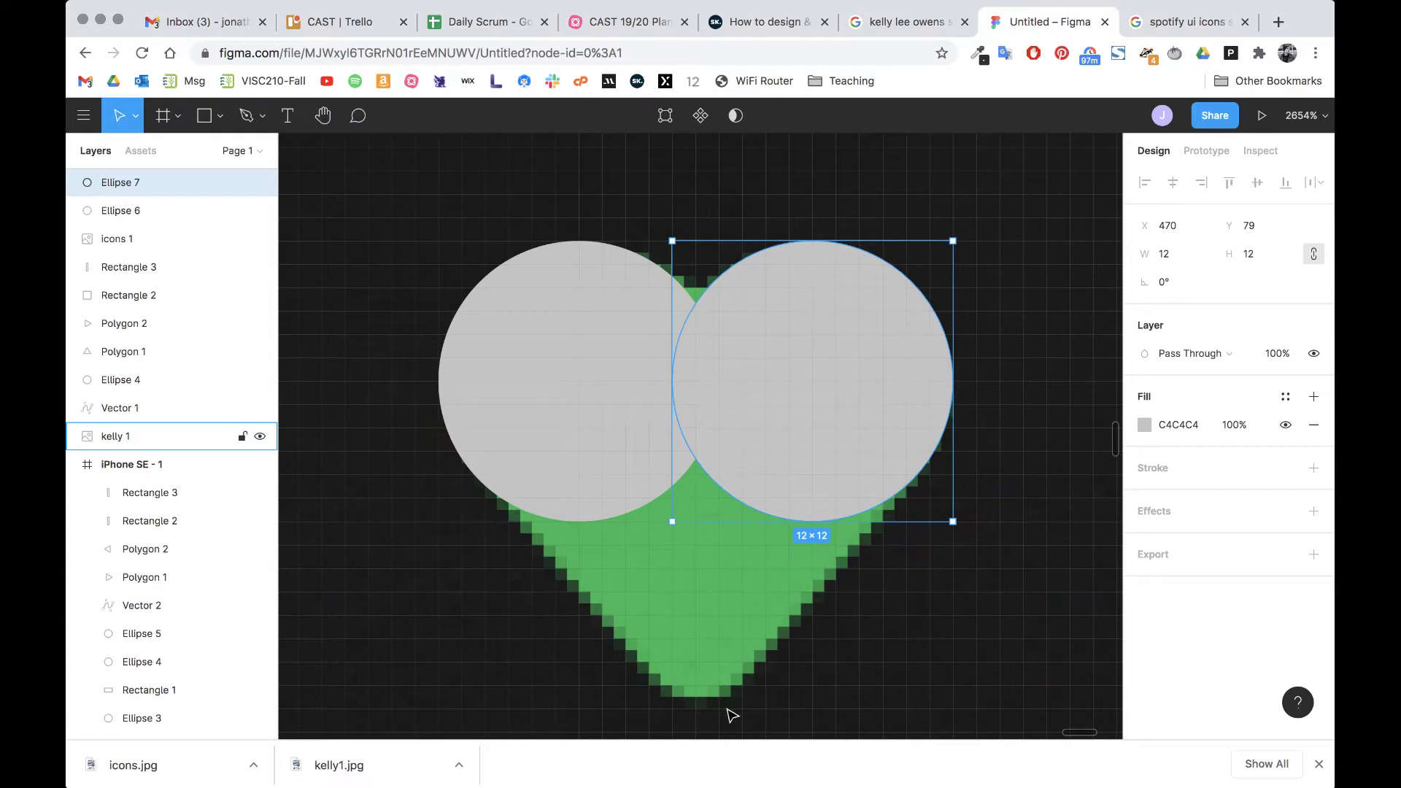
Step: Draw an 18×18 polygon triangle below the two circles
left_click(219, 117)
left_click(219, 241)
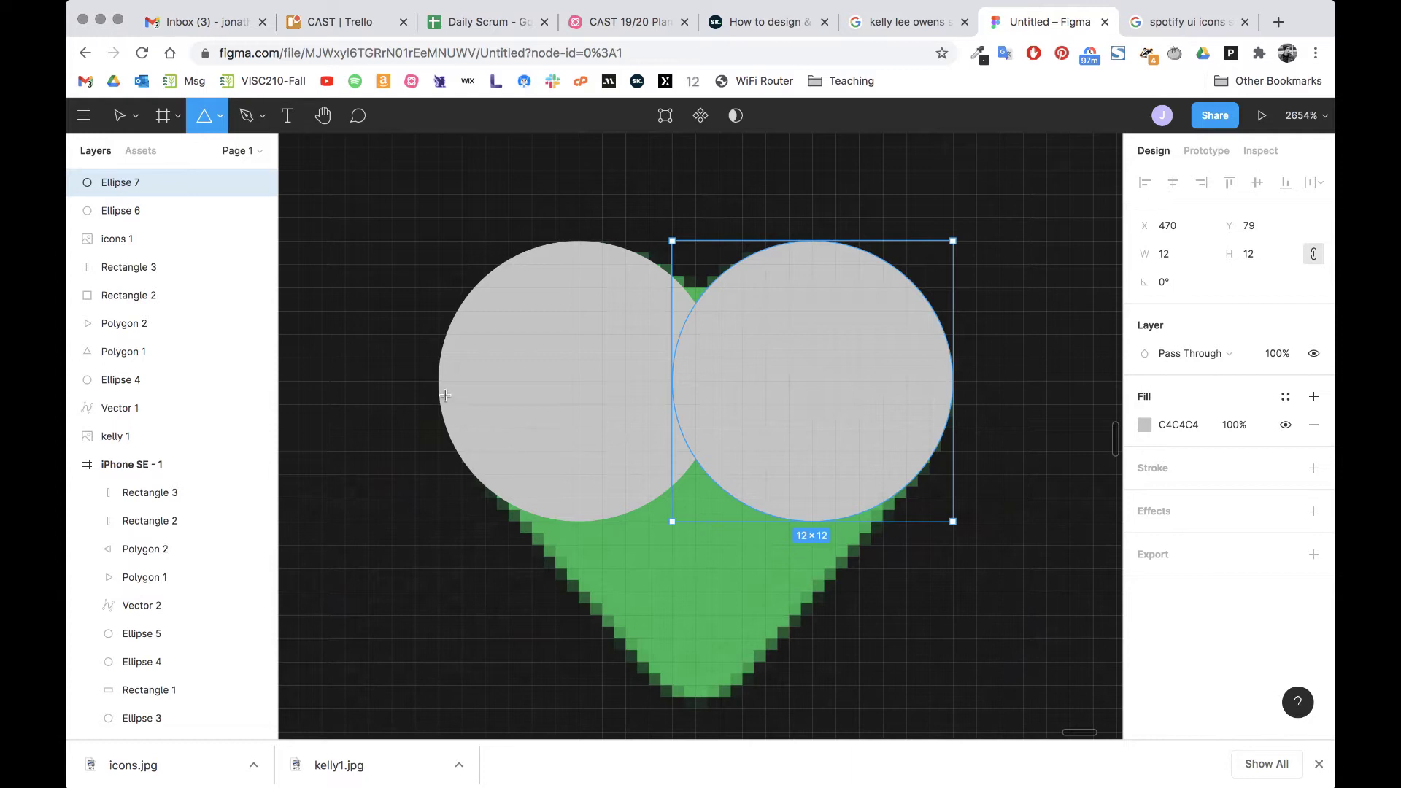
left_click_drag(437, 381, 854, 674)
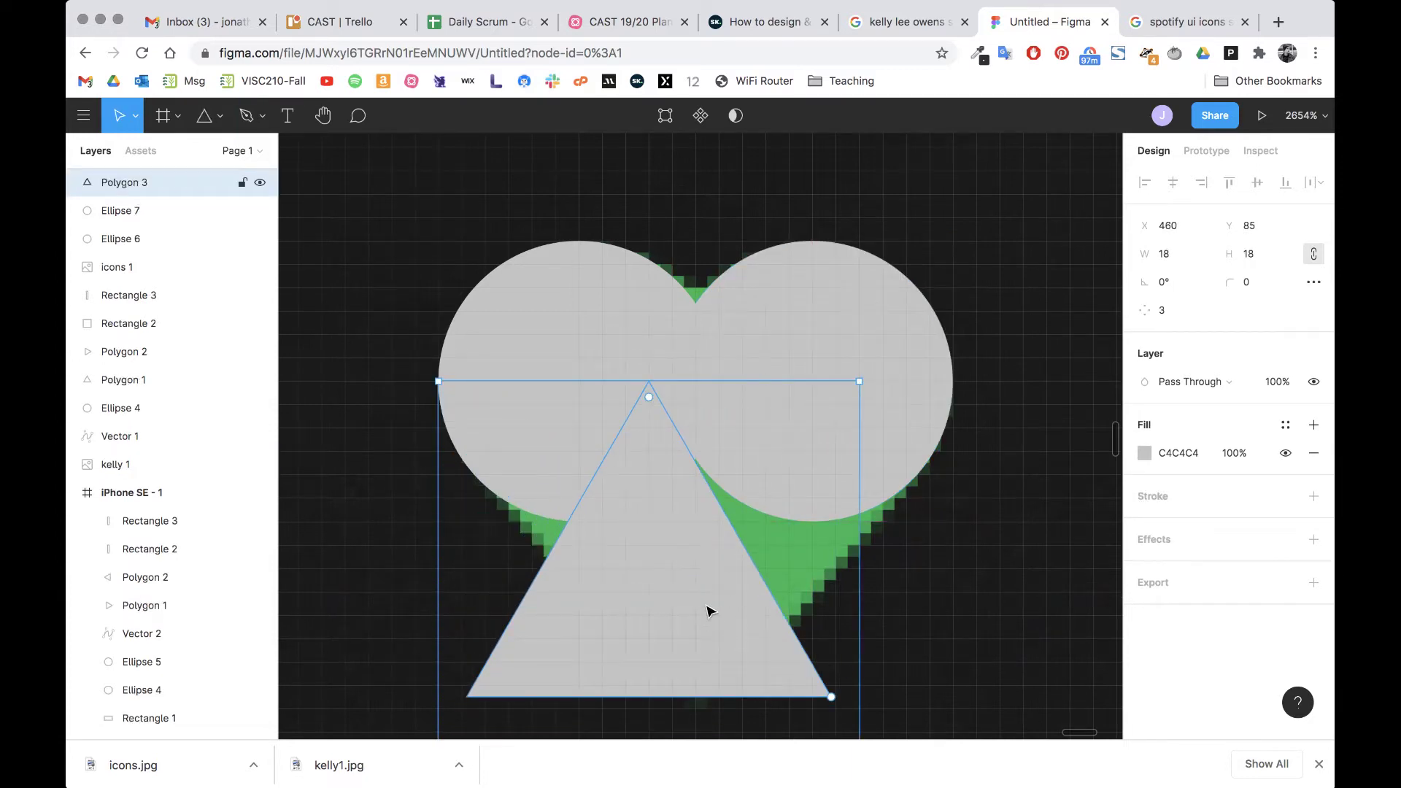
Step: Rotate the triangle 180° so its tip sits on the heart's point
scroll(707, 606, "down", 3)
left_click_drag(672, 569, 679, 505)
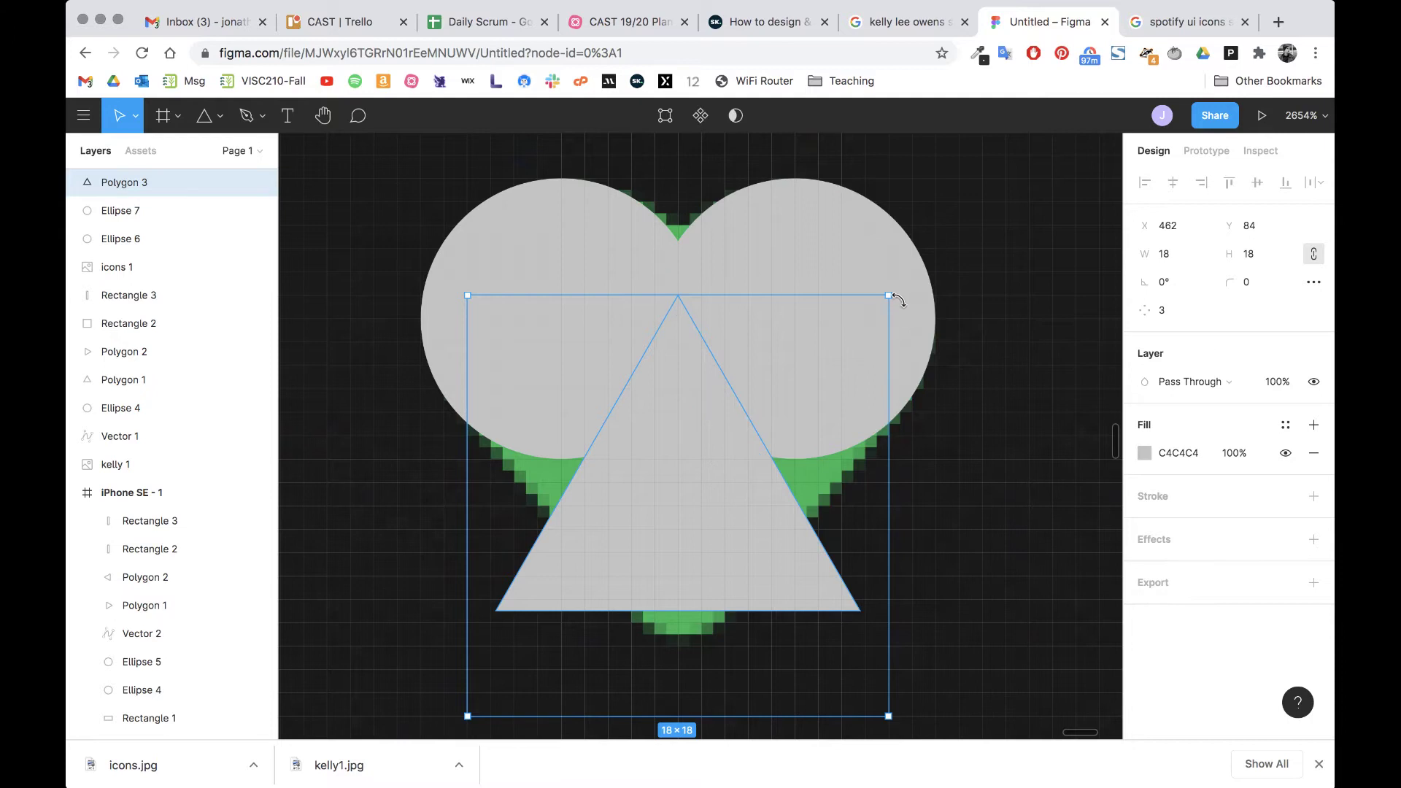
left_click_drag(896, 292, 568, 600)
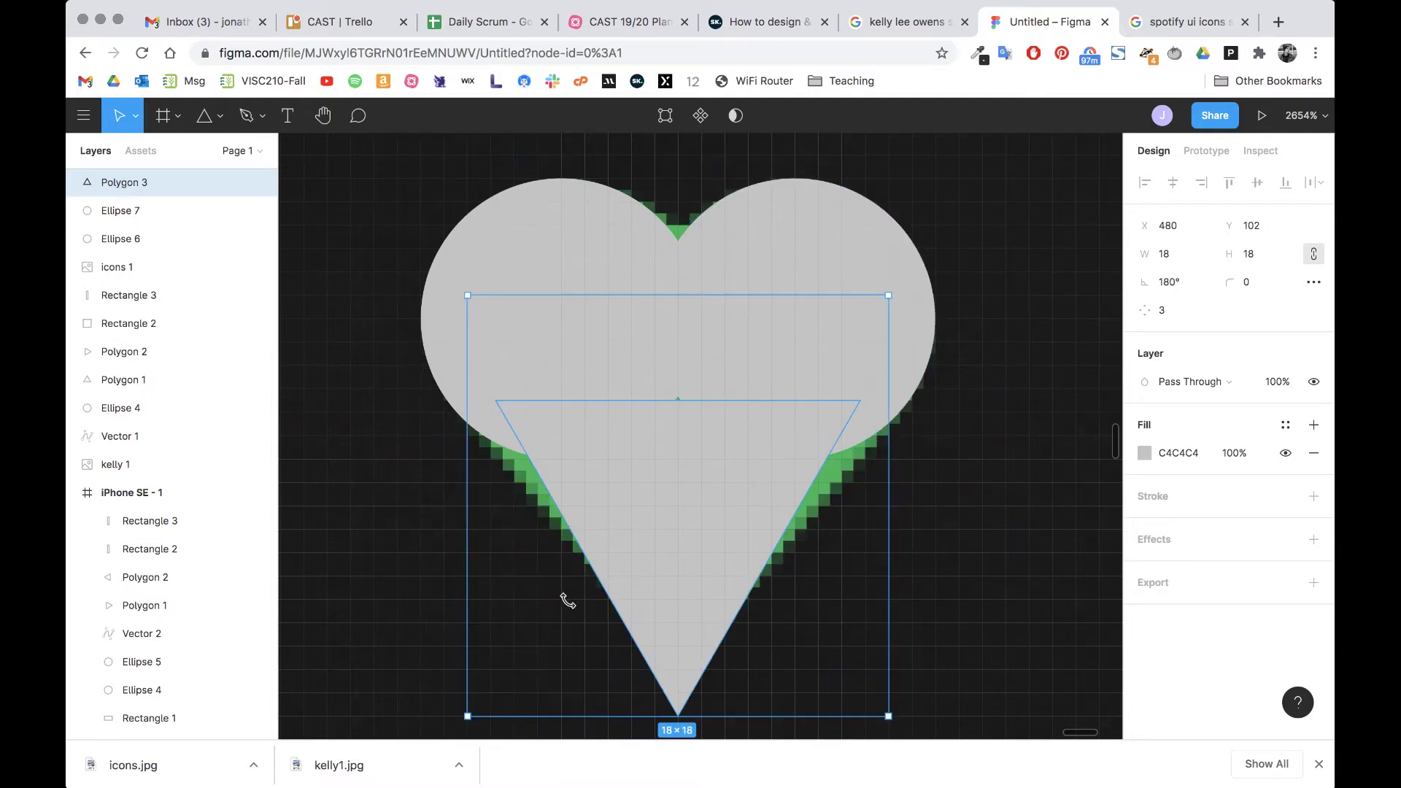
left_click_drag(702, 603, 697, 537)
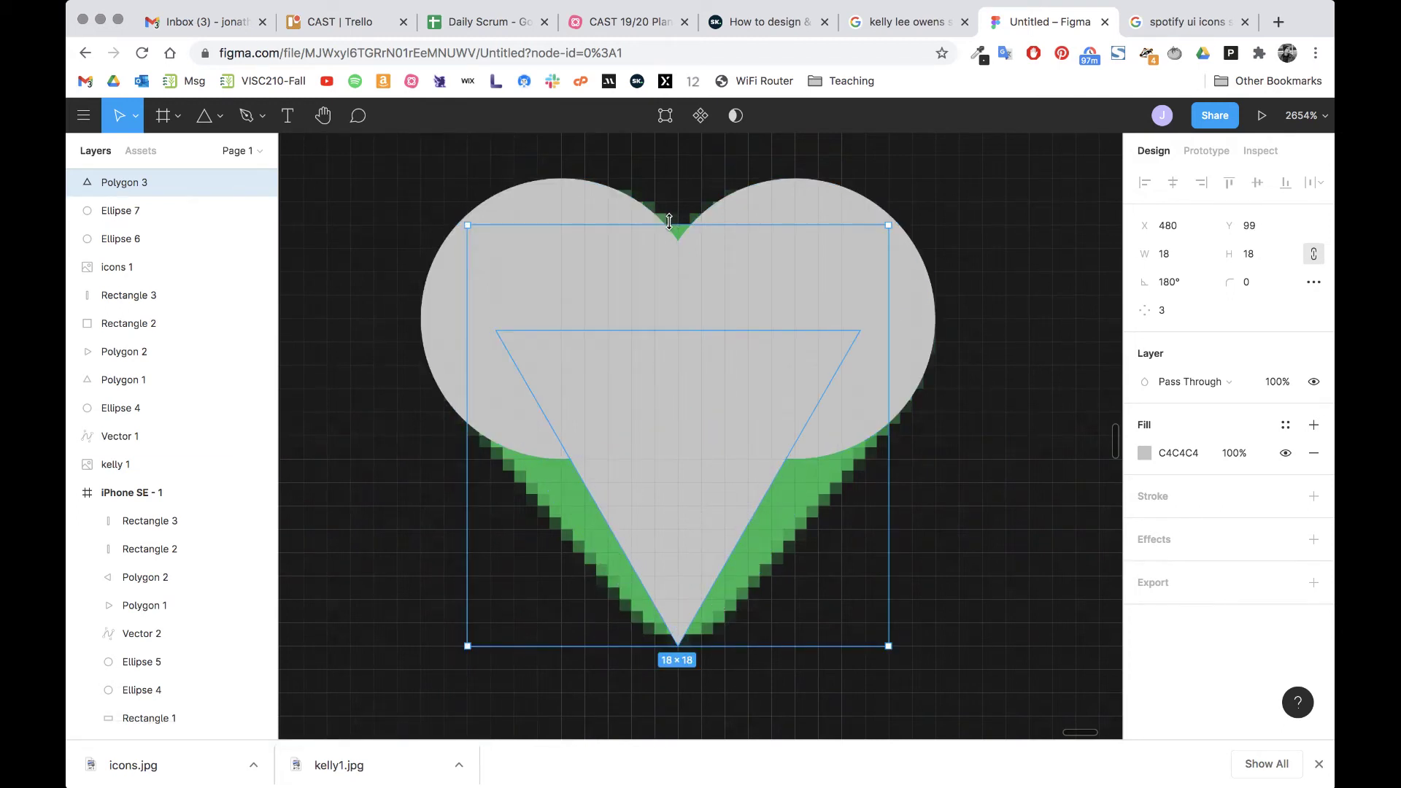
Step: Resize the triangle to 24×16 over the heart and round its corners to radius 1
left_click_drag(669, 221, 663, 361)
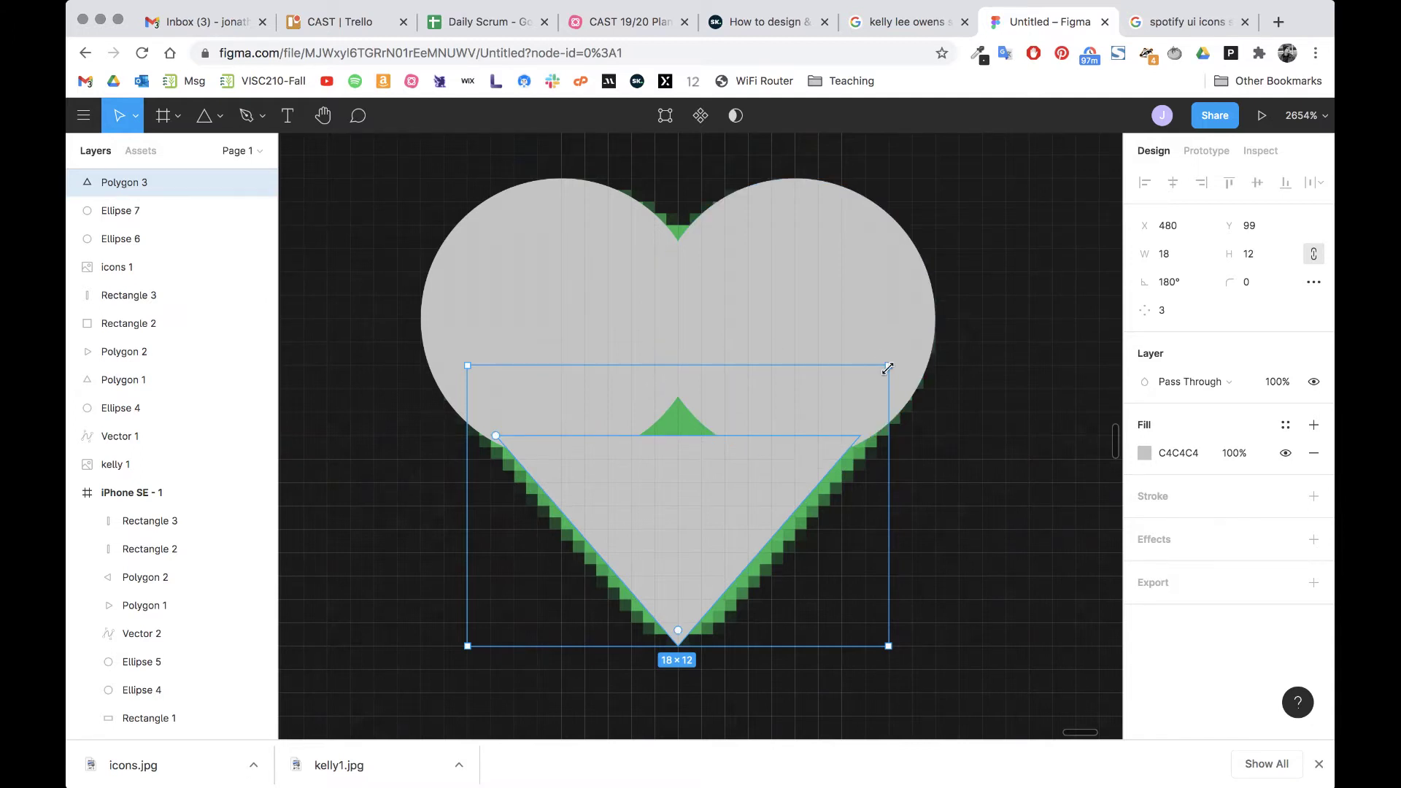
left_click_drag(887, 367, 952, 286)
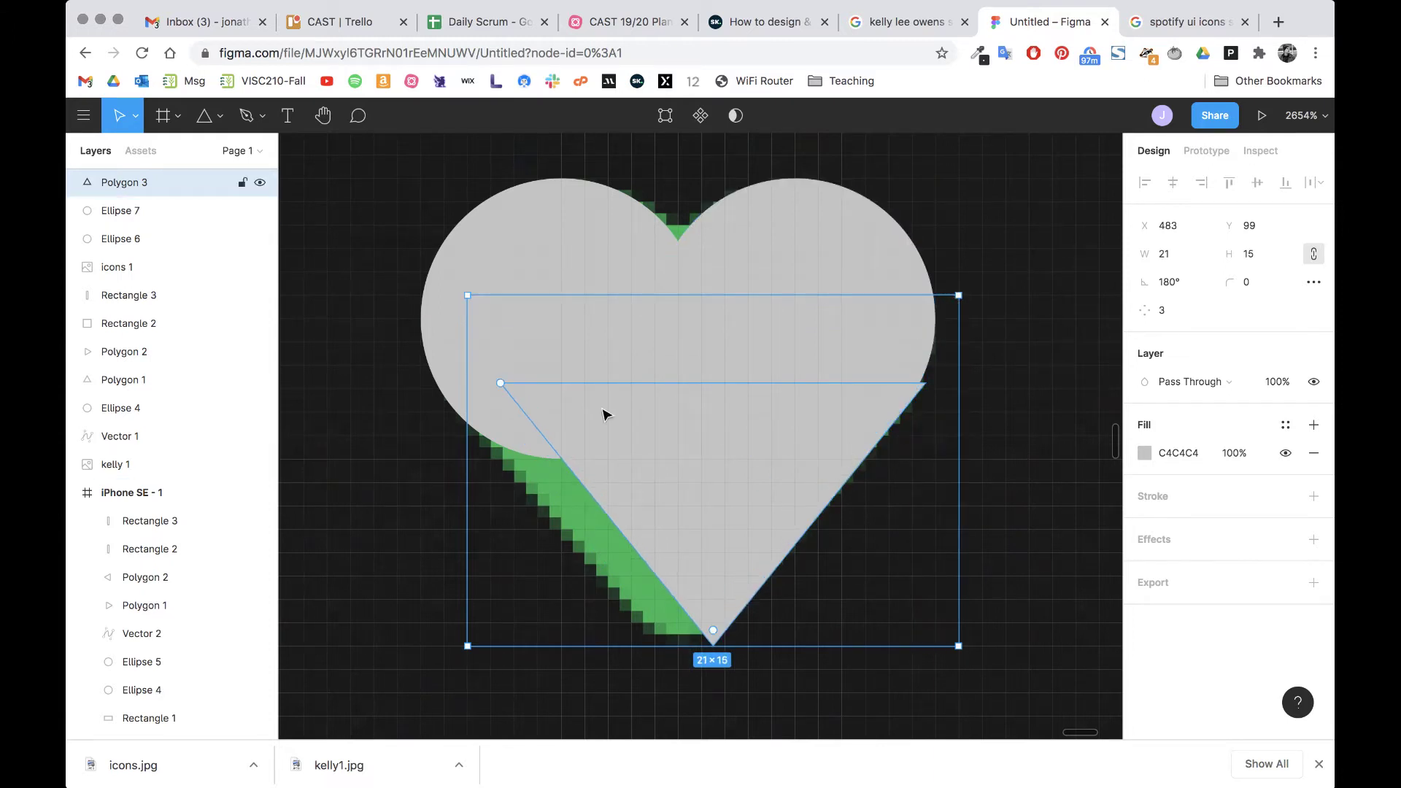
left_click_drag(450, 321, 398, 331)
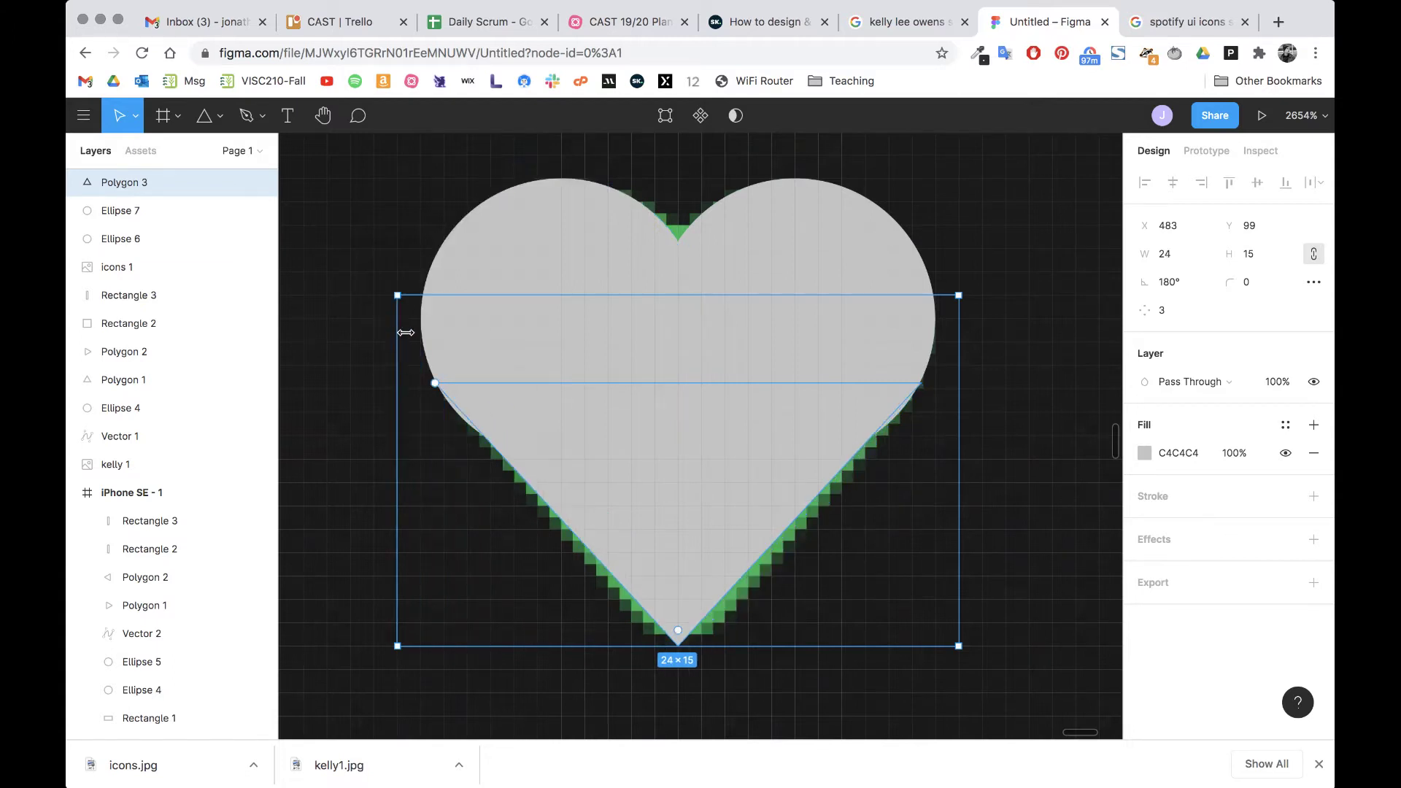
scroll(700, 544, "down", 2)
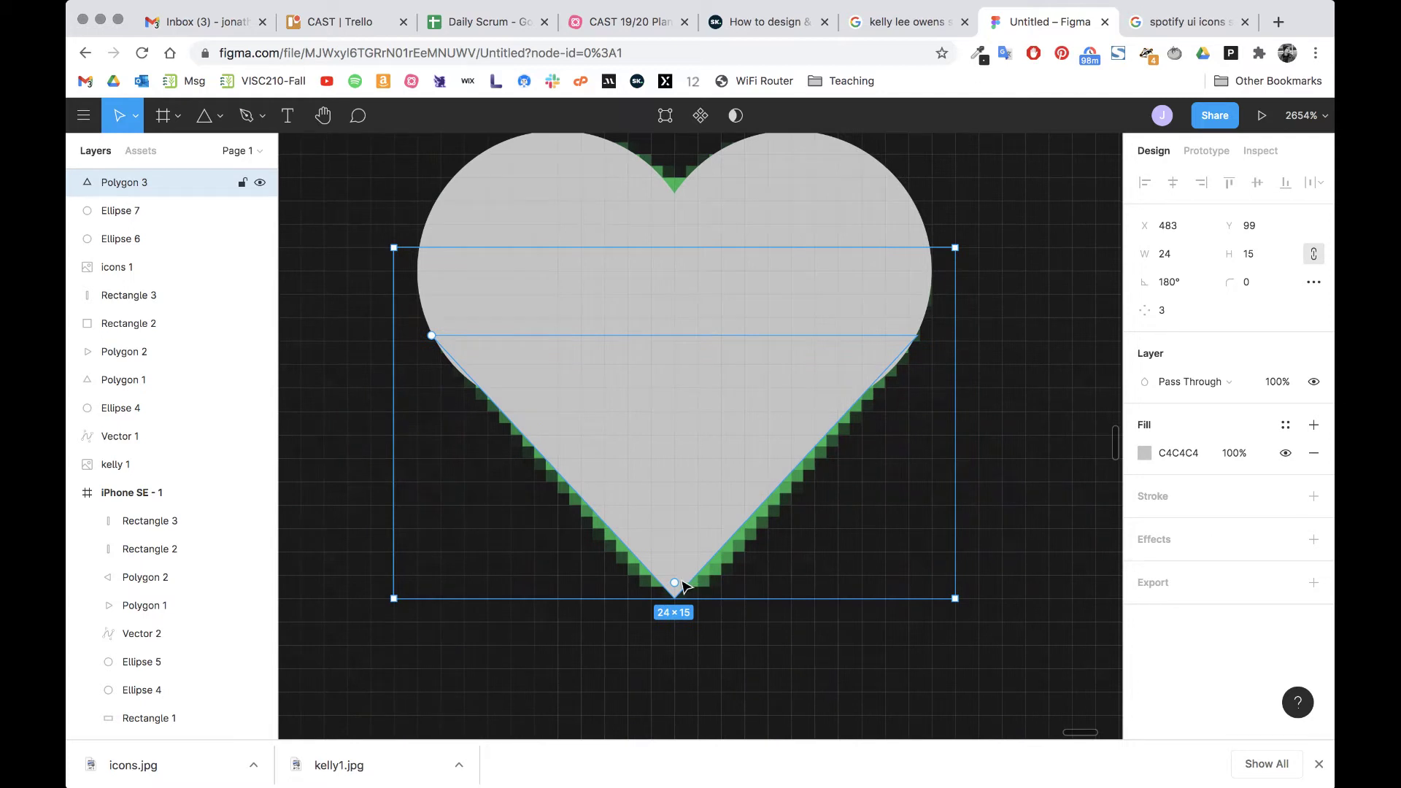
left_click_drag(673, 602, 674, 623)
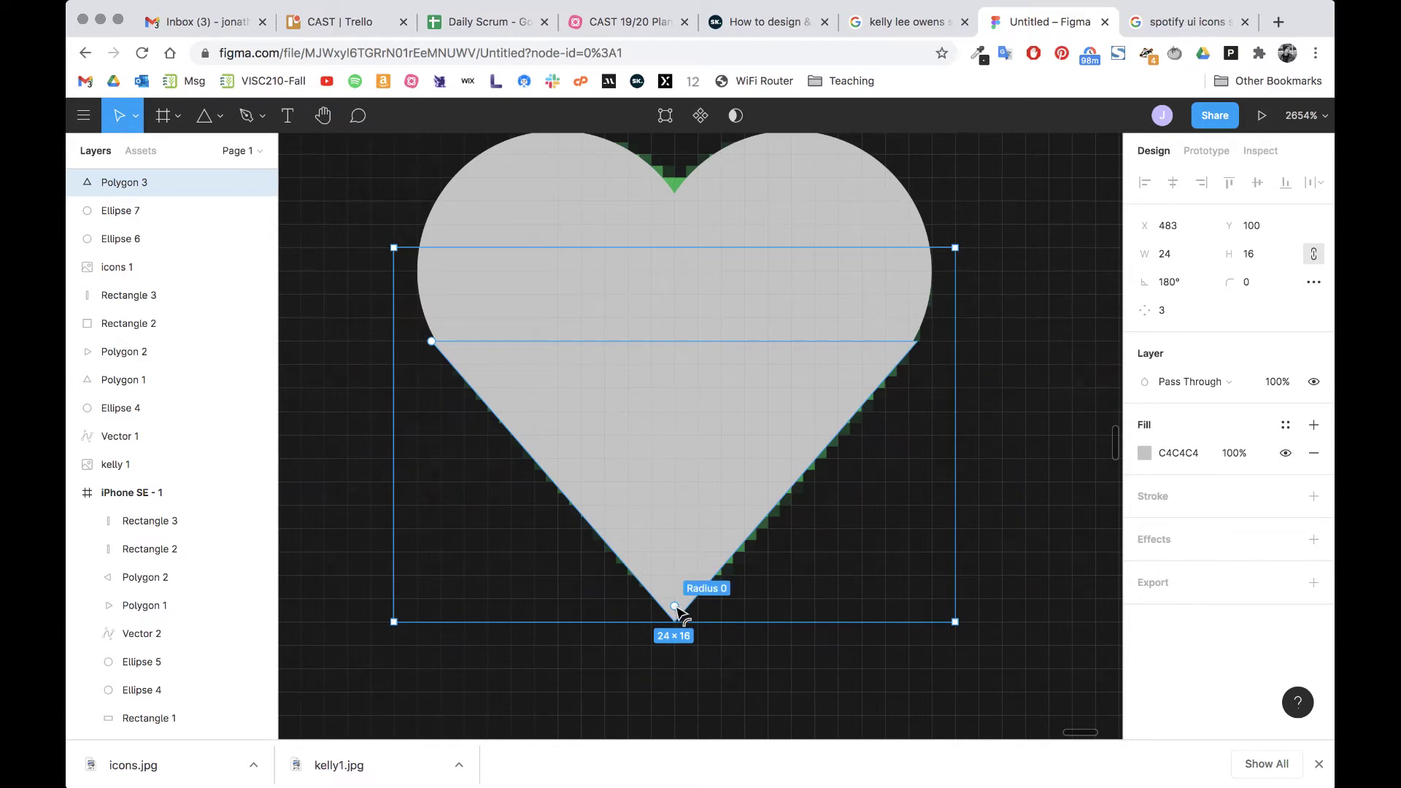
left_click_drag(674, 606, 675, 601)
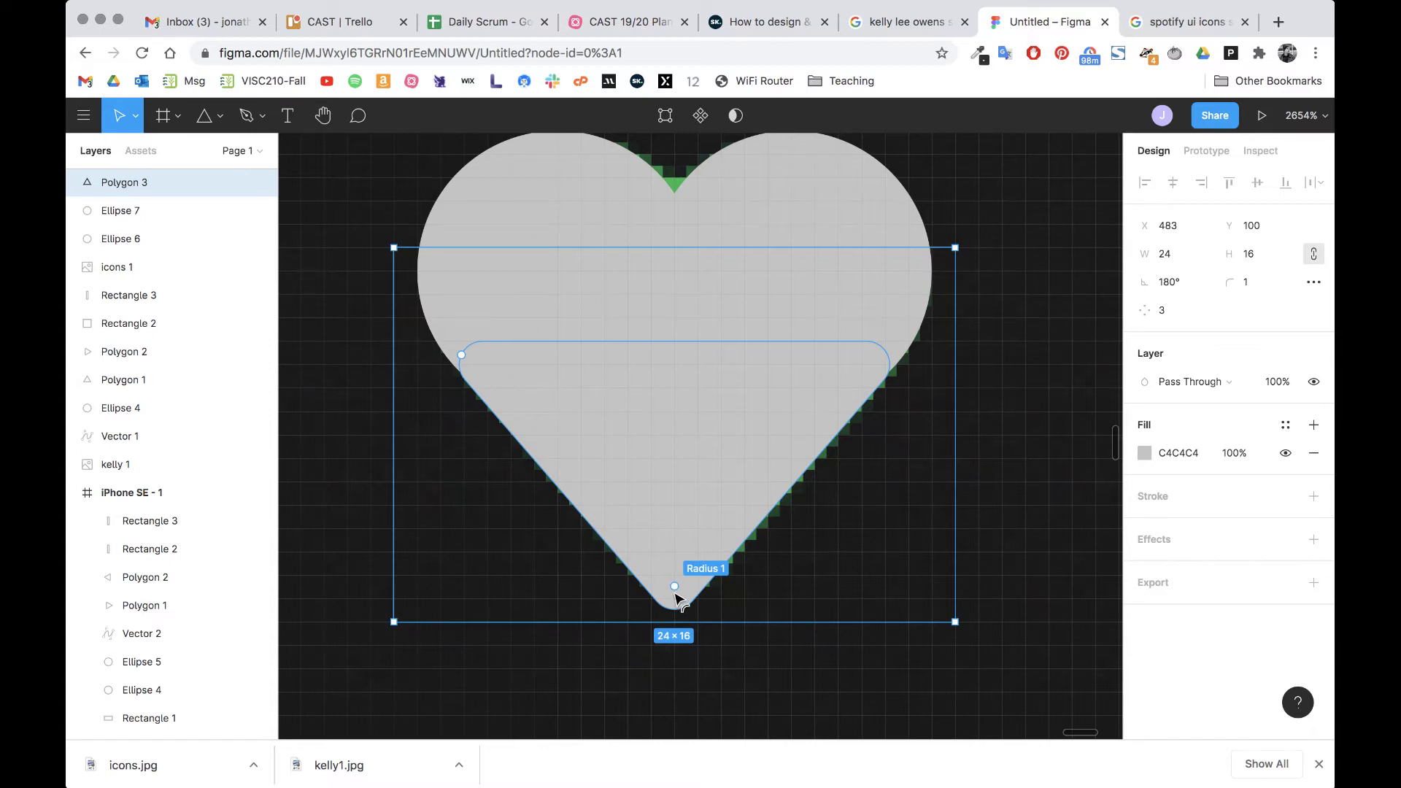
Step: Select both circles and the triangle, move them beside the green heart, and group them as Group 1
left_click(967, 500)
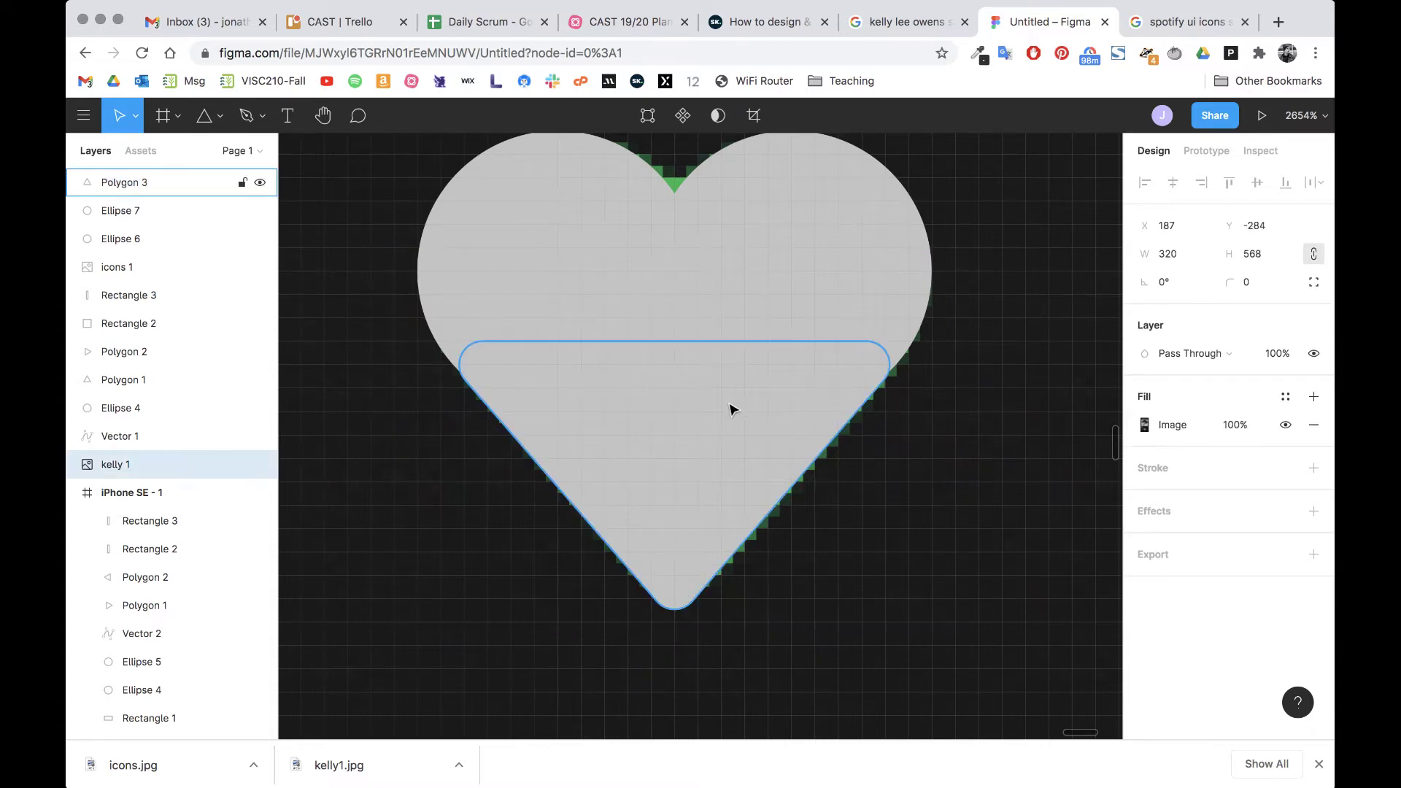
scroll(775, 416, "down", 3)
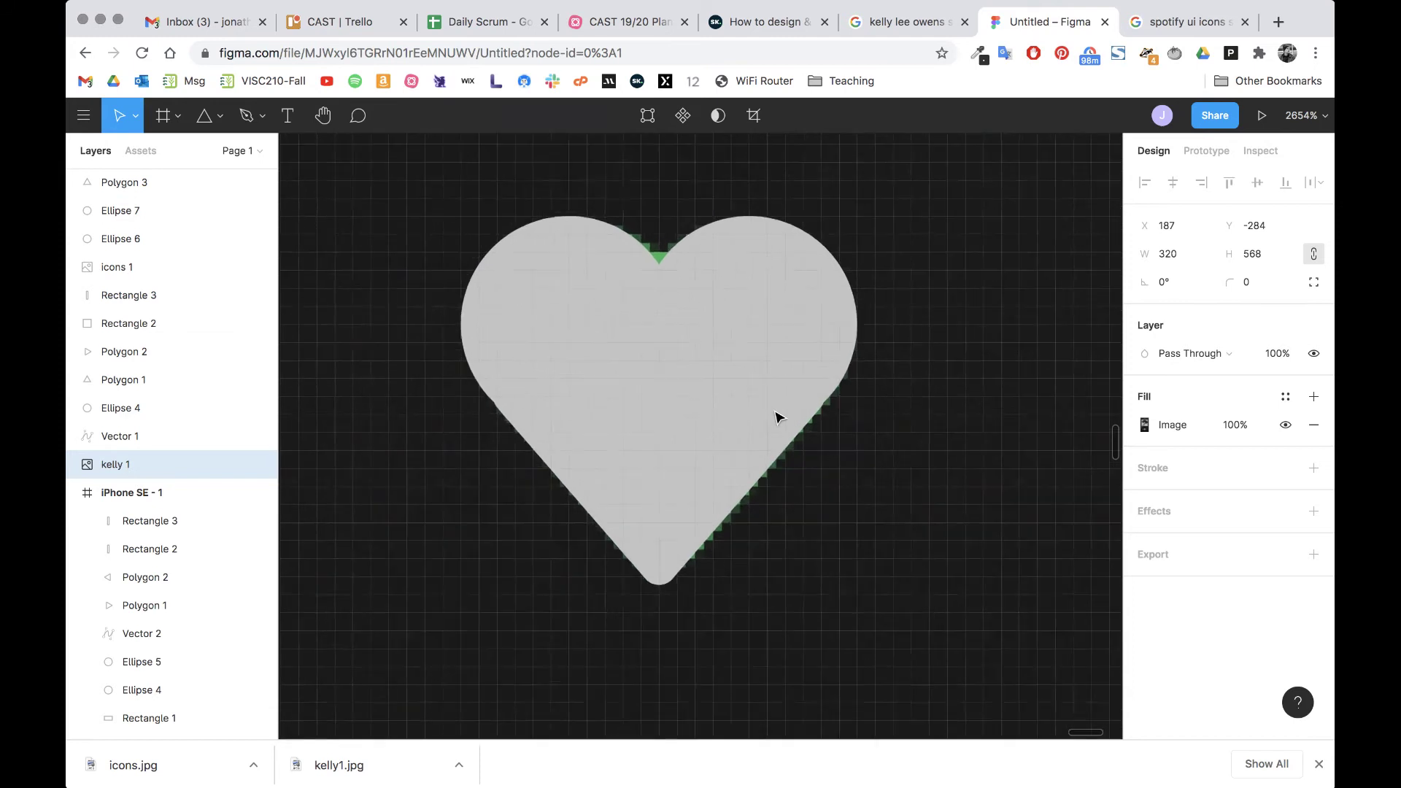
left_click(751, 299)
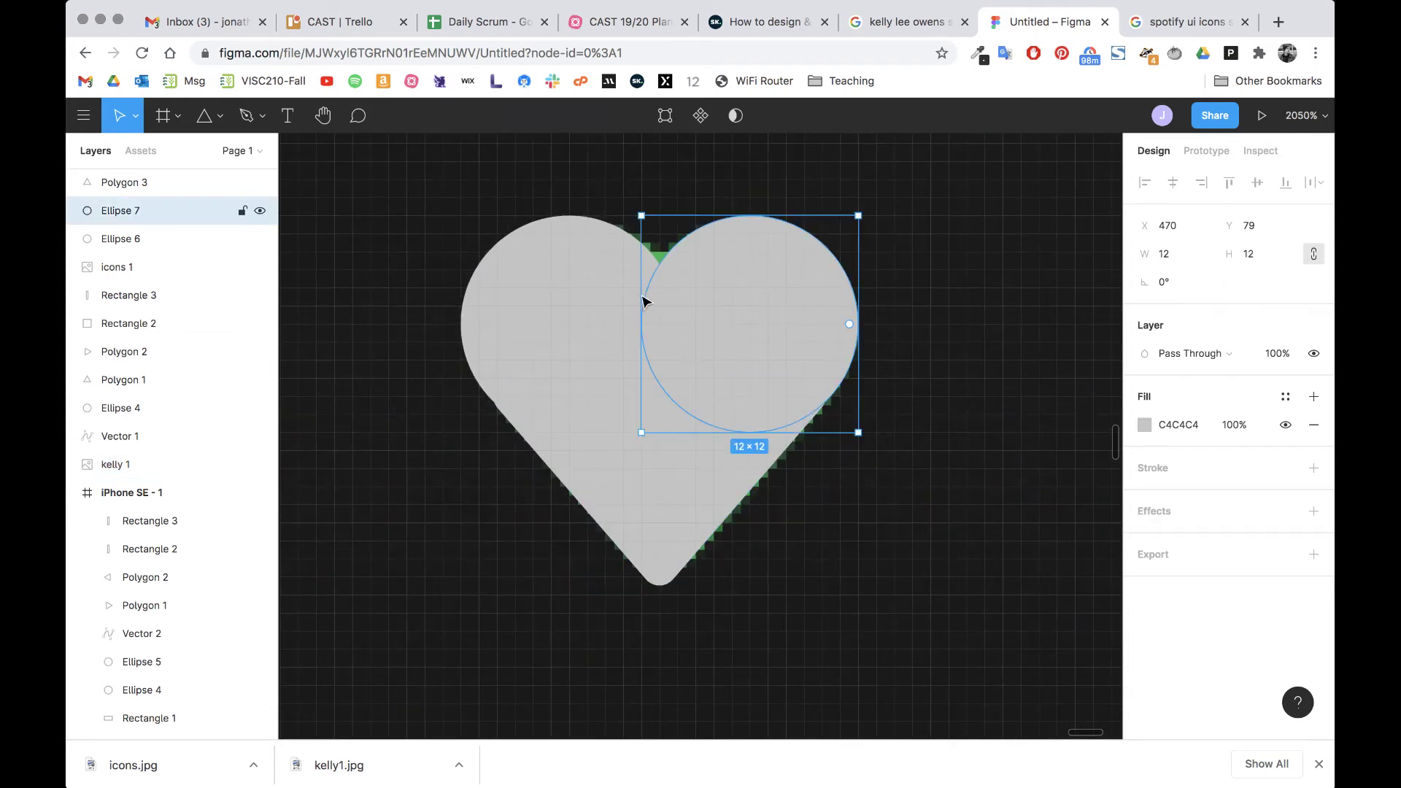
left_click(581, 305, "shift")
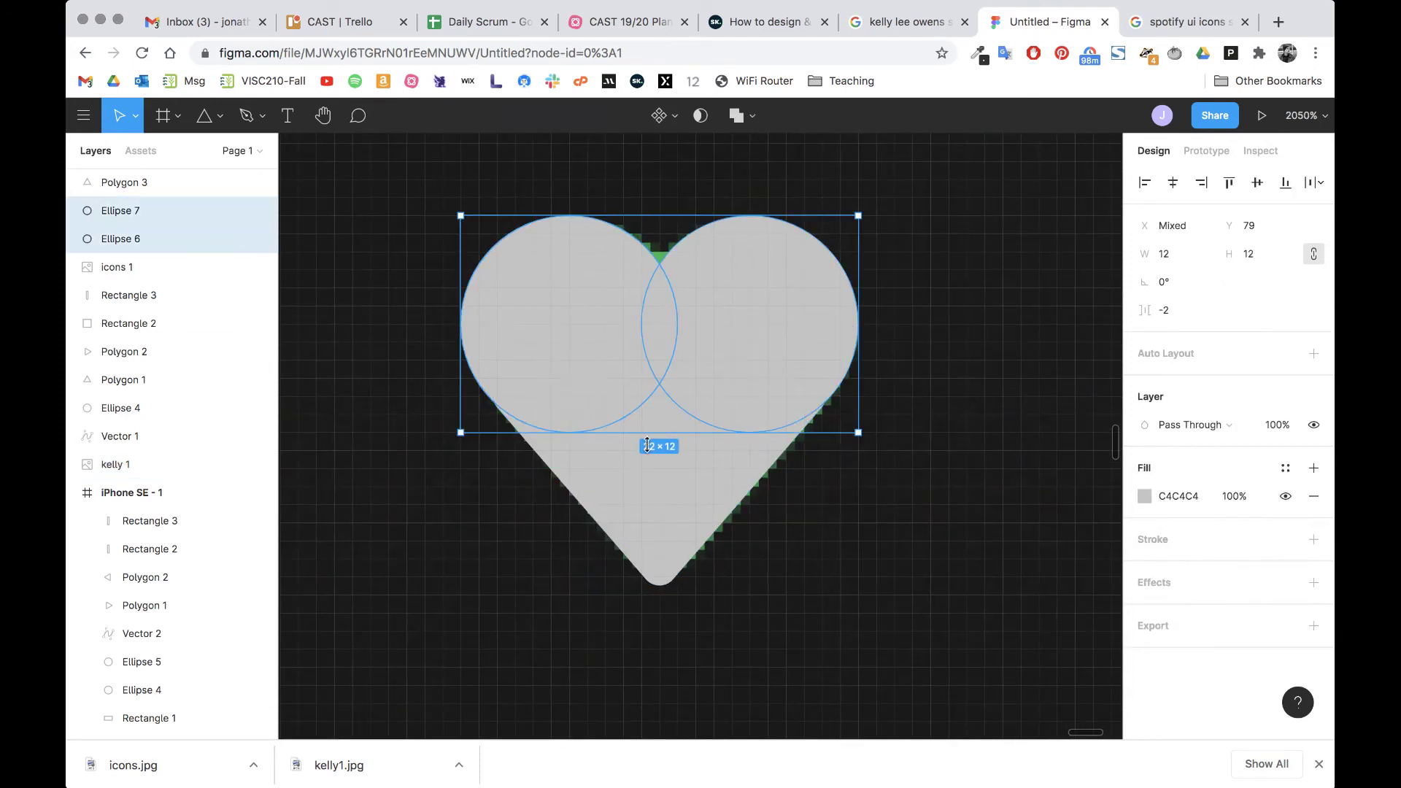
left_click(678, 493, "shift")
left_click_drag(597, 356, 1014, 318)
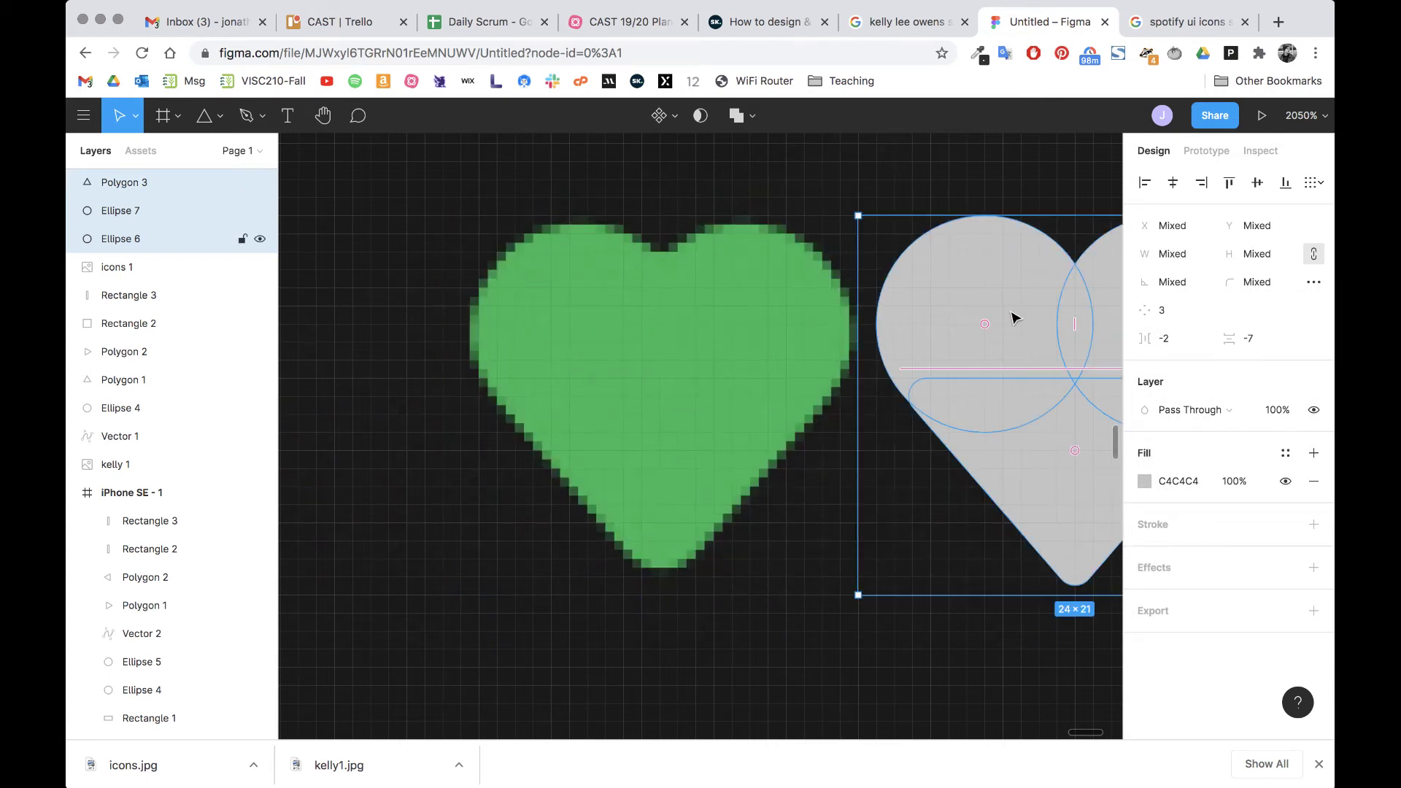
scroll(1014, 318, "right", 5)
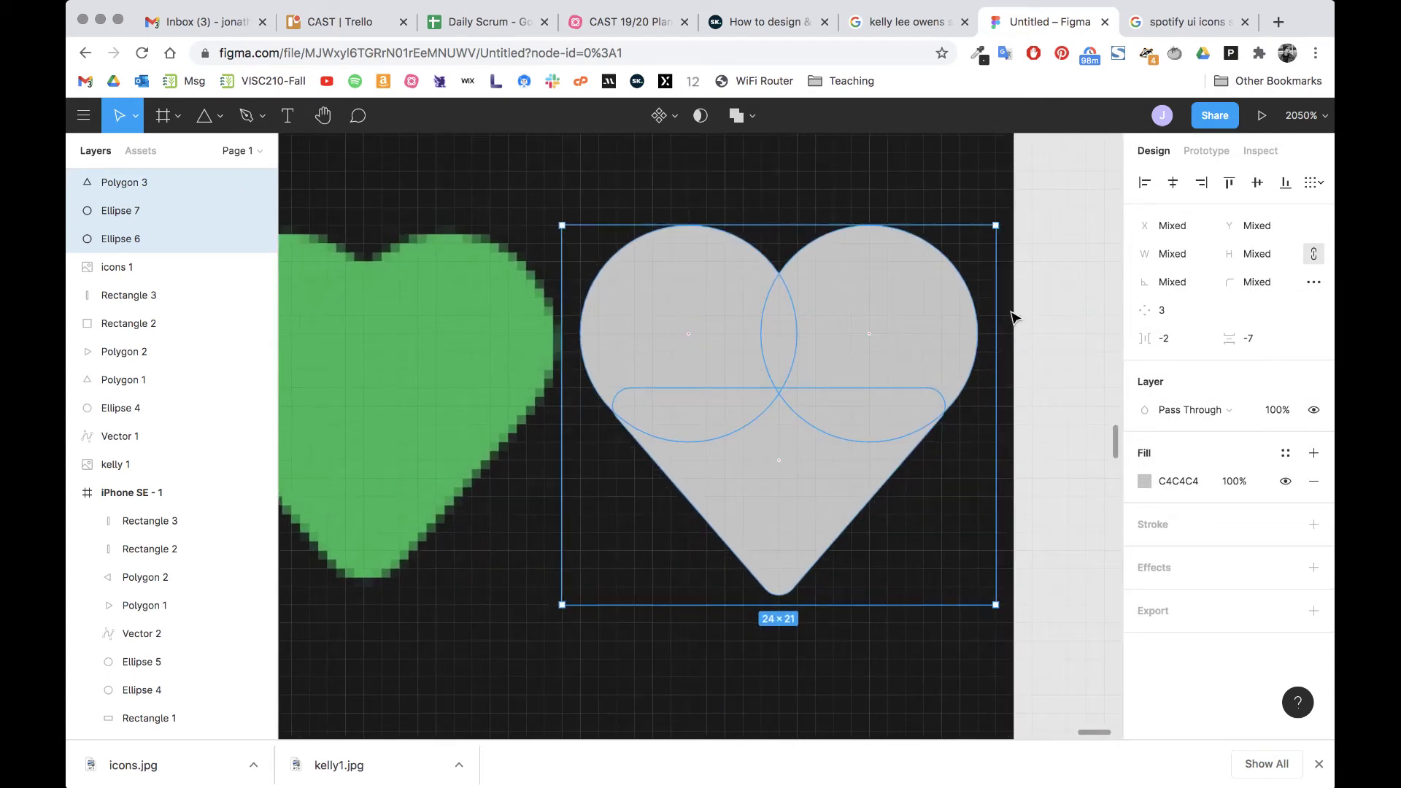
key("super+g")
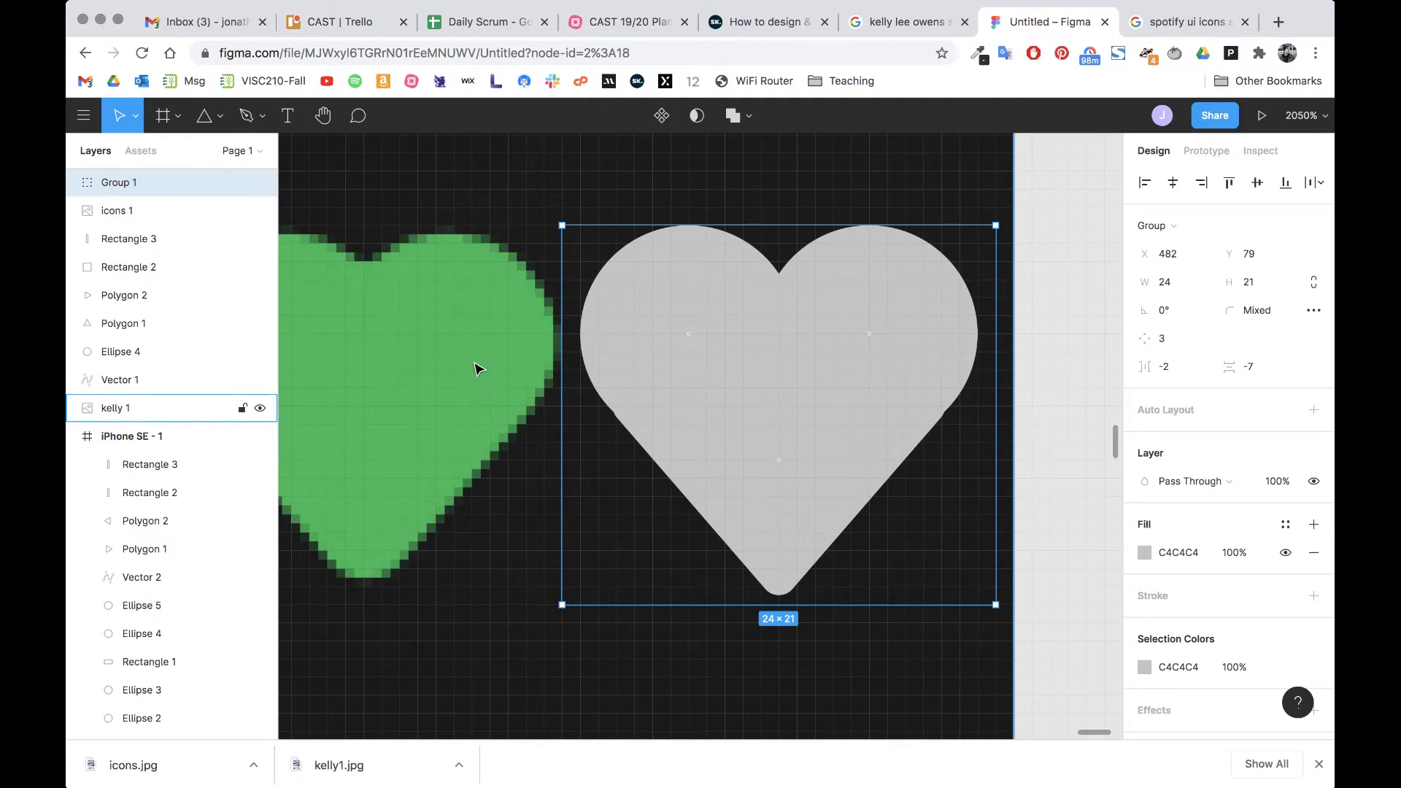
left_click(1144, 553)
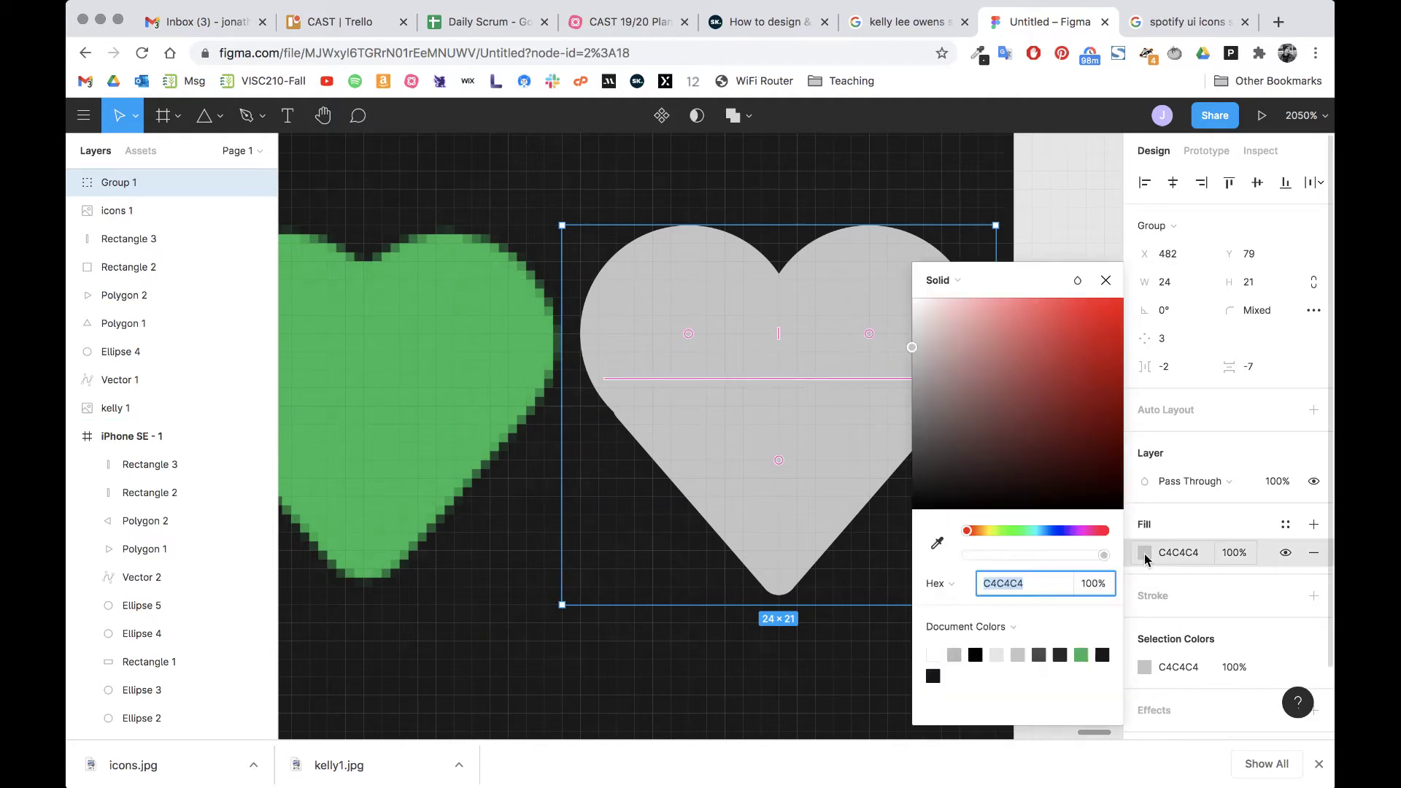
Step: Fill the grouped heart with the pixelated heart's green, 1DB954, using the eyedropper
left_click(938, 545)
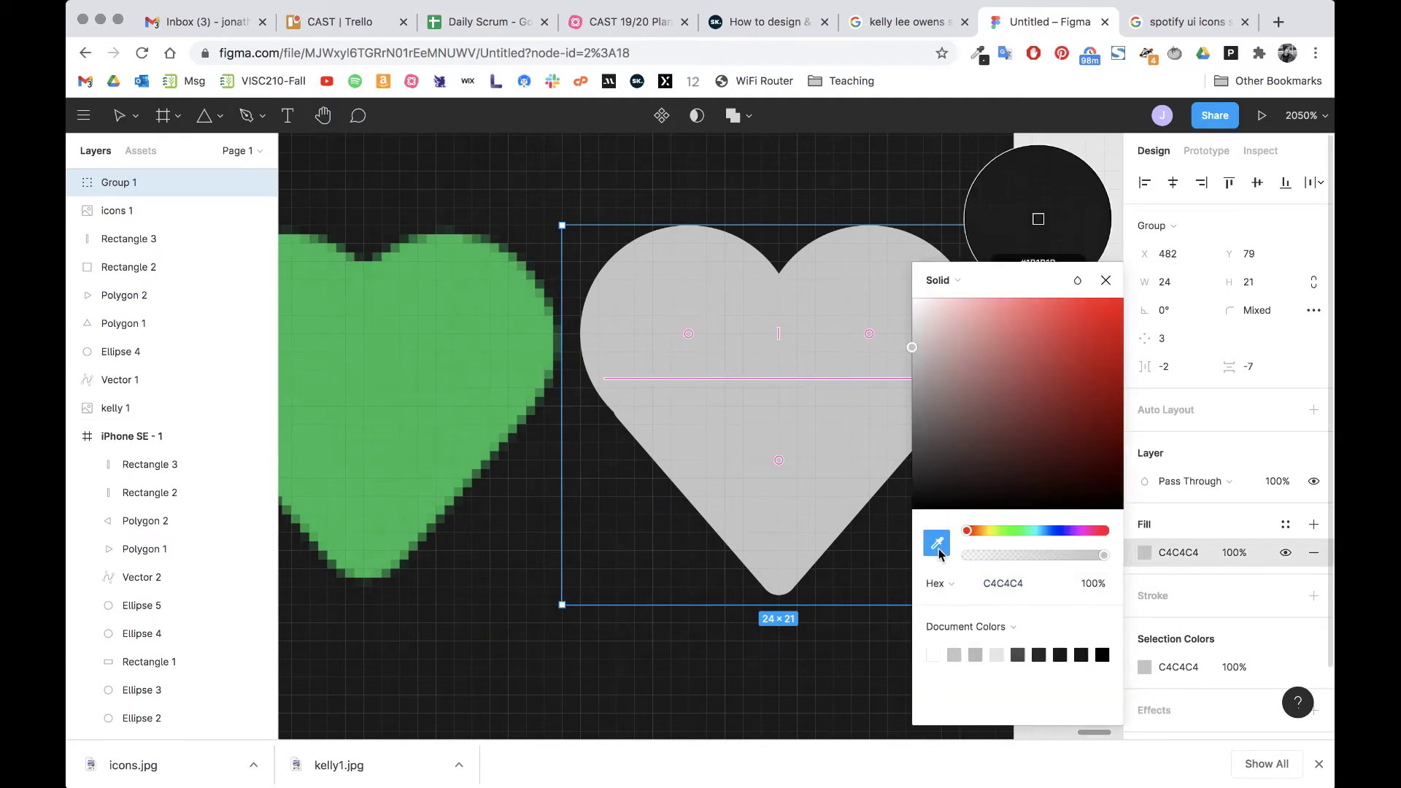
left_click(452, 373)
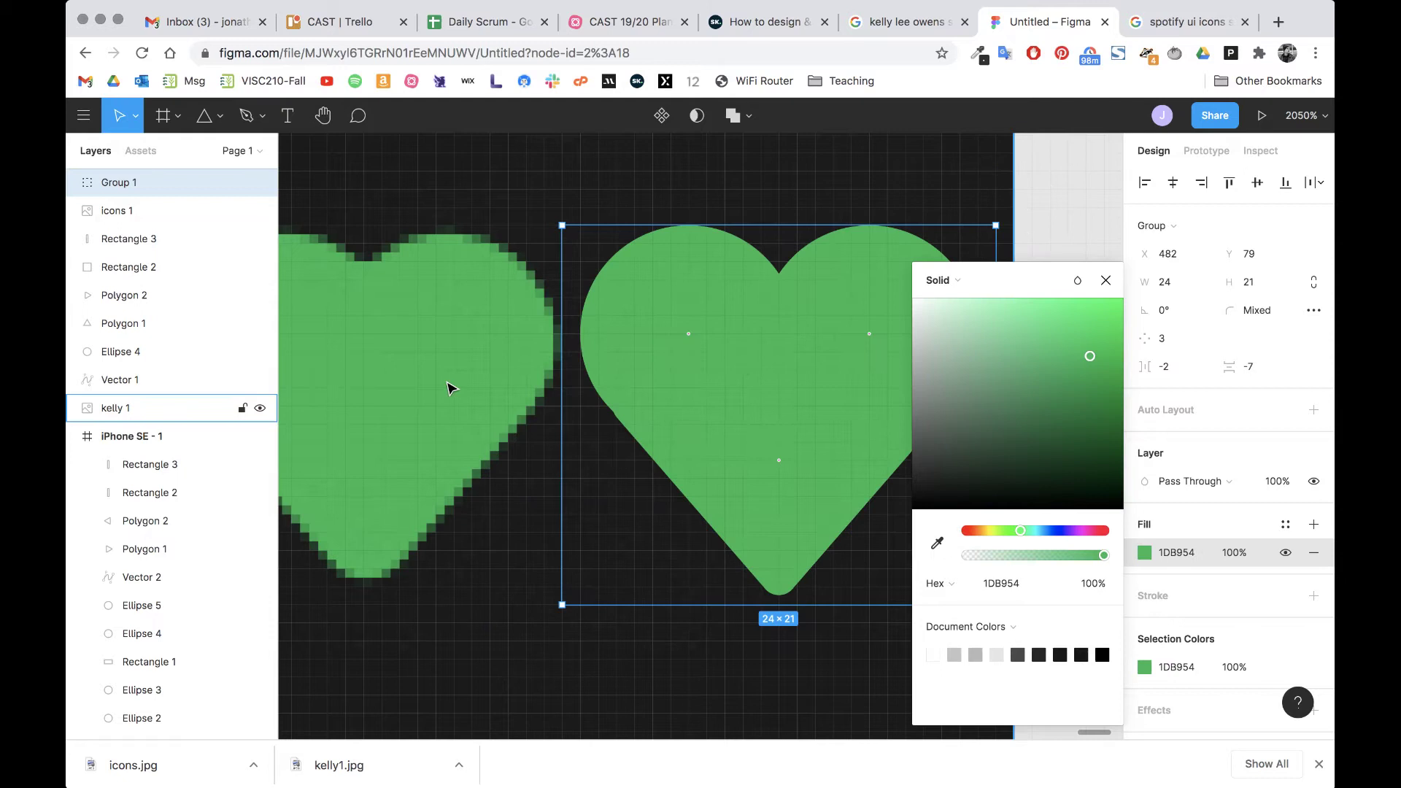
left_click(1106, 280)
left_click(941, 637)
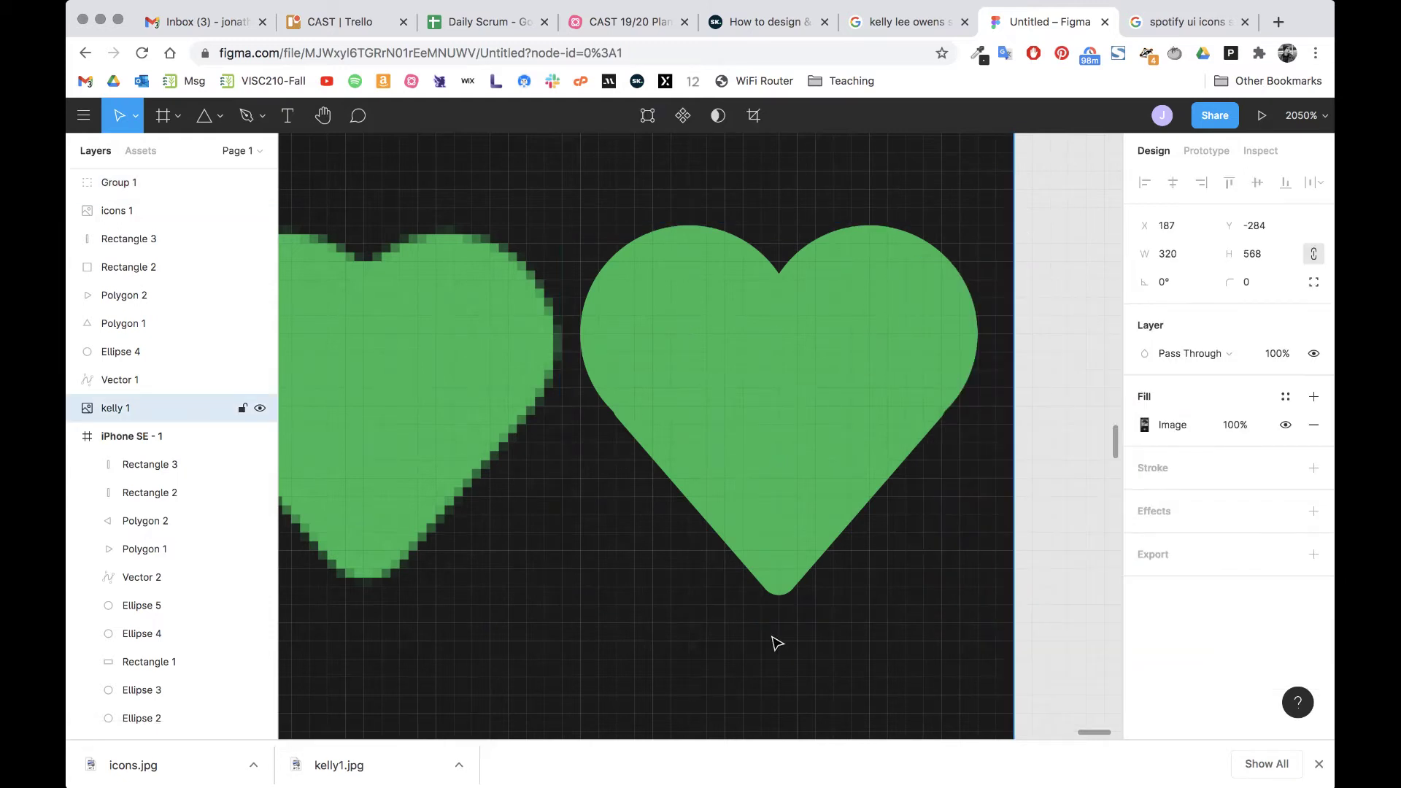
Step: Reselect the green vector heart and scroll the view toward the phone frames
scroll(775, 641, "down", 5)
scroll(775, 642, "left", 2)
scroll(775, 642, "down", 1)
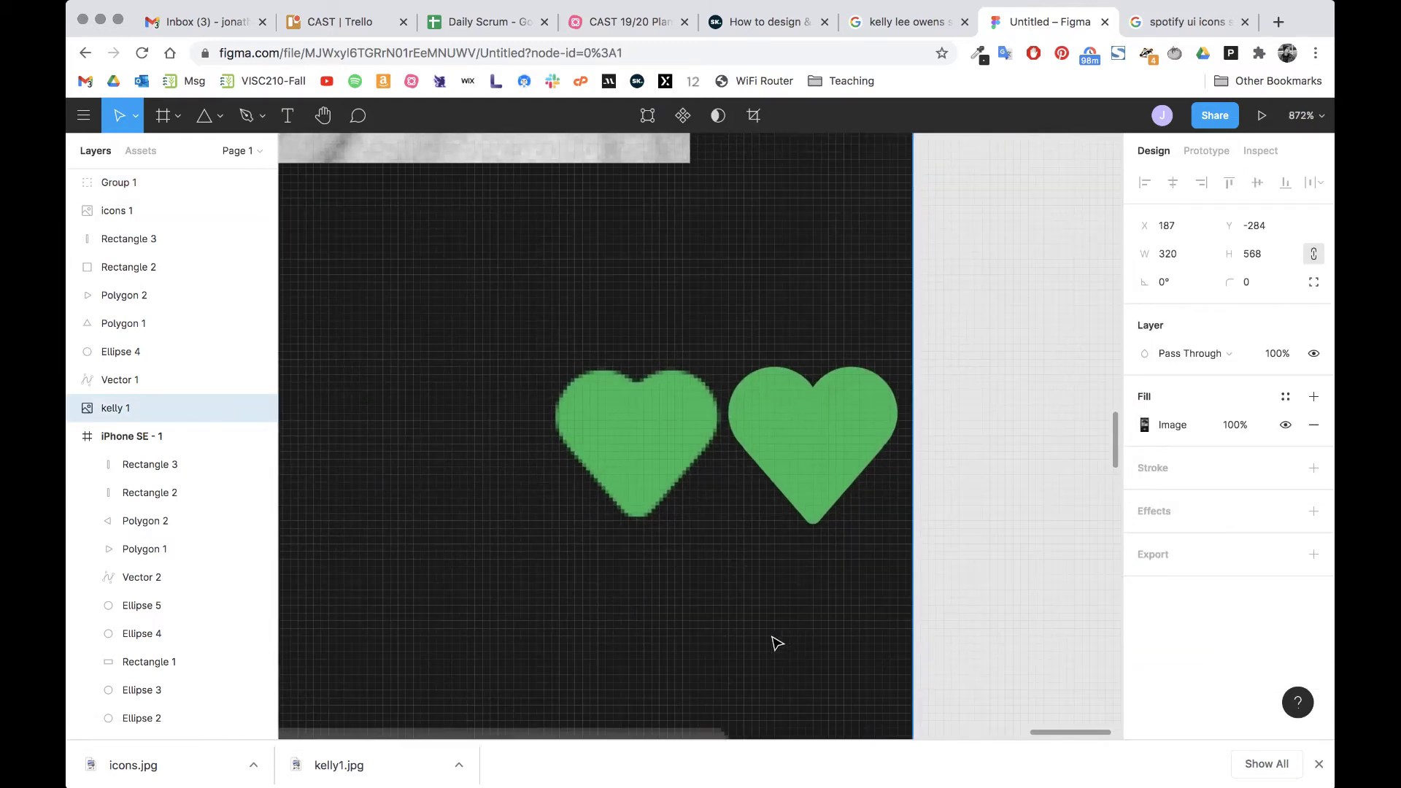
left_click(821, 504)
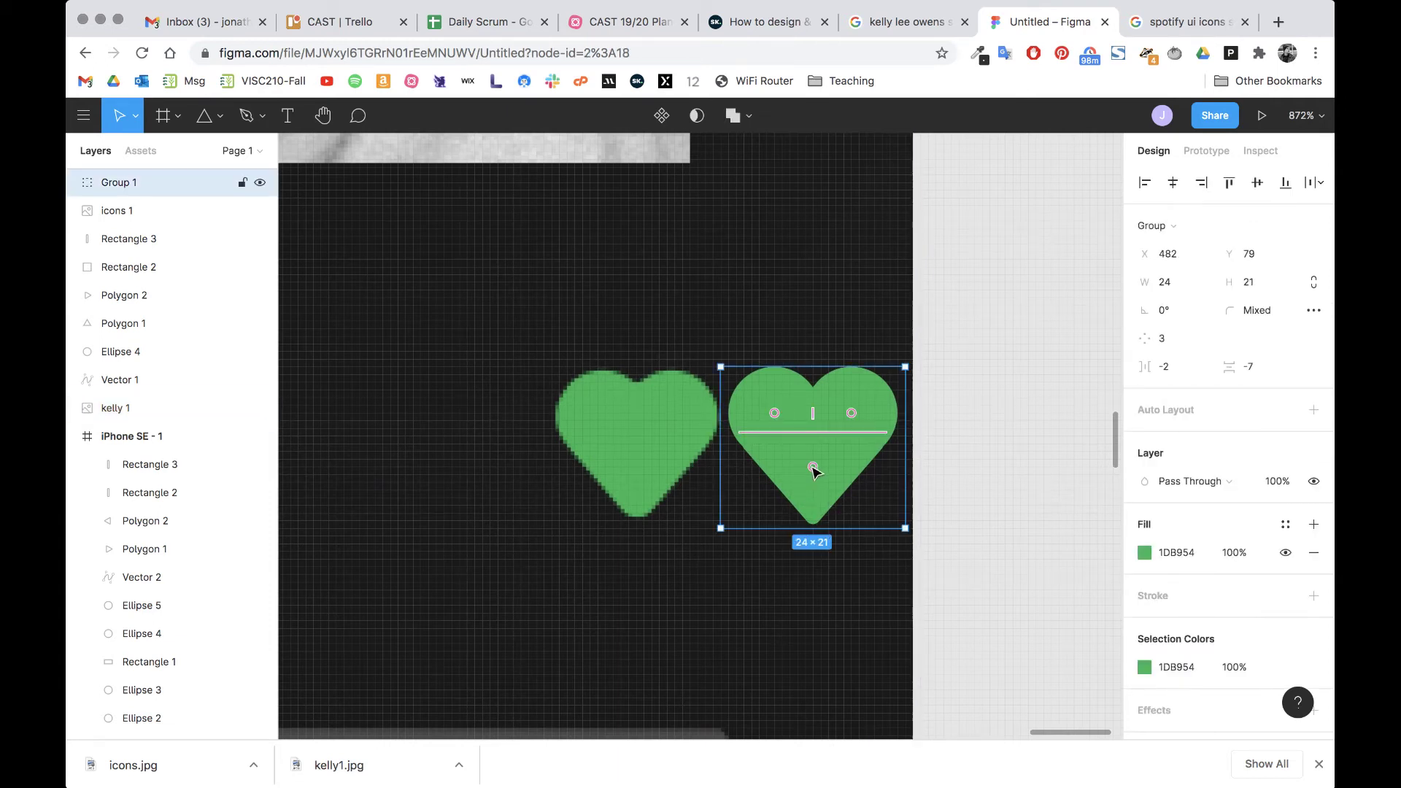
scroll(822, 503, "up", 1)
scroll(822, 503, "down", 3)
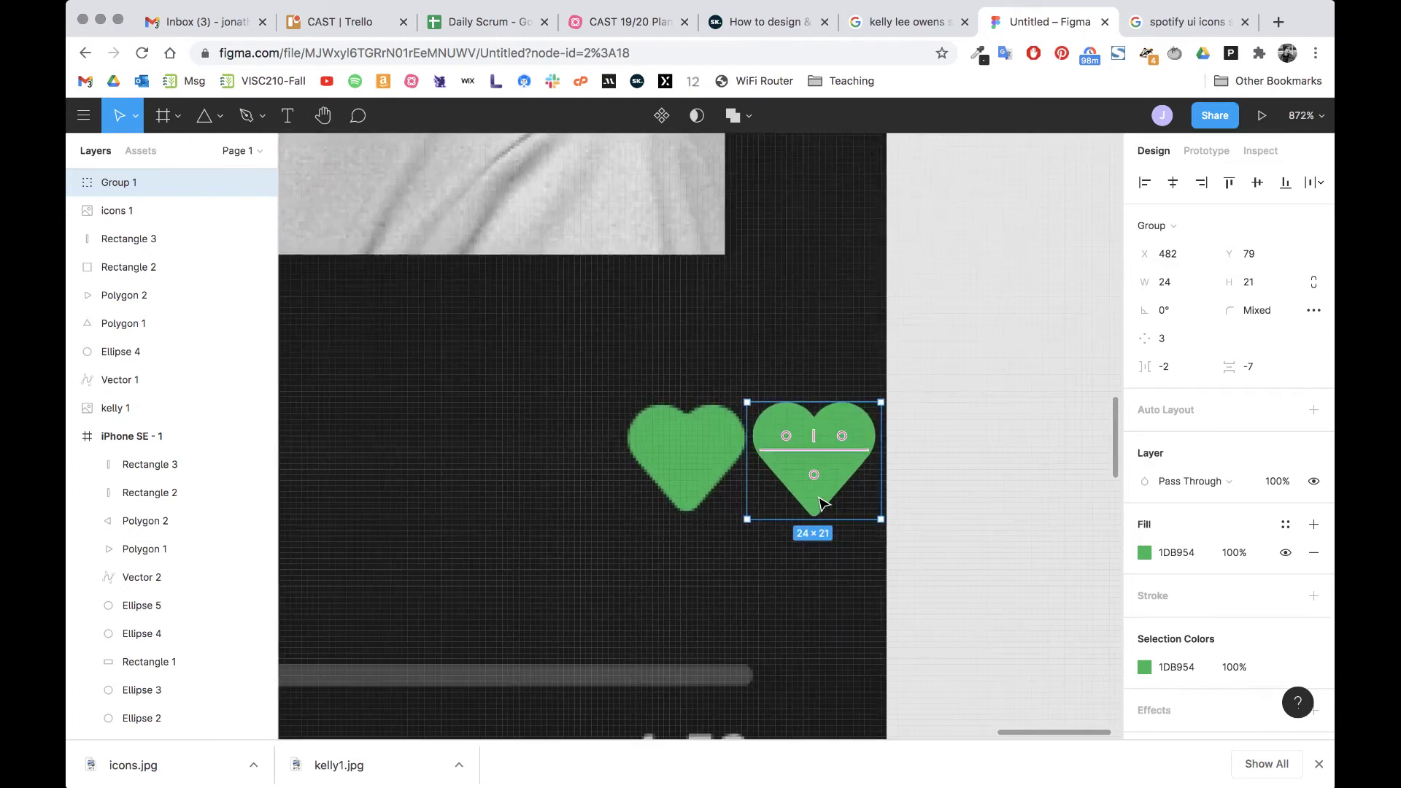
scroll(863, 608, "down", 5)
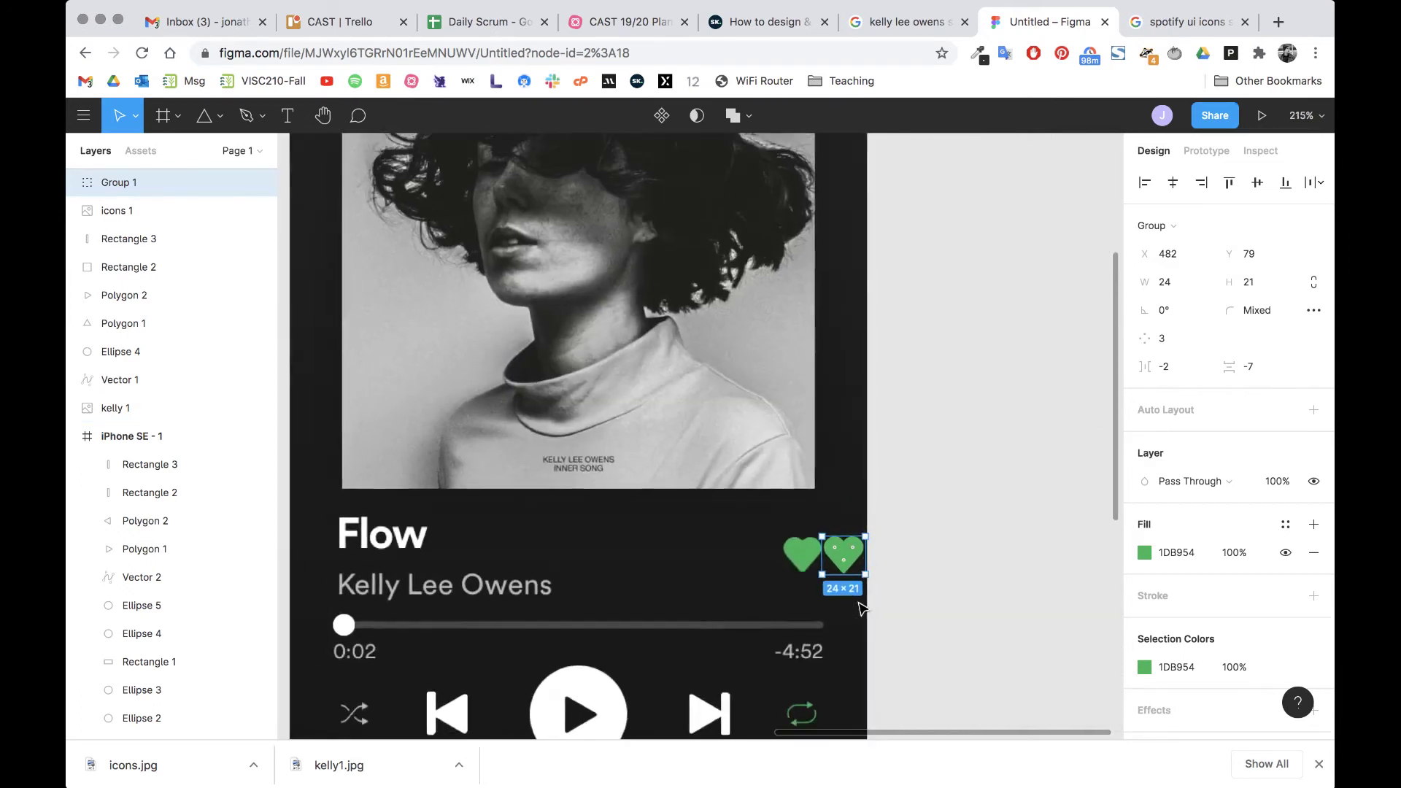
scroll(861, 608, "left", 5)
scroll(861, 608, "down", 3)
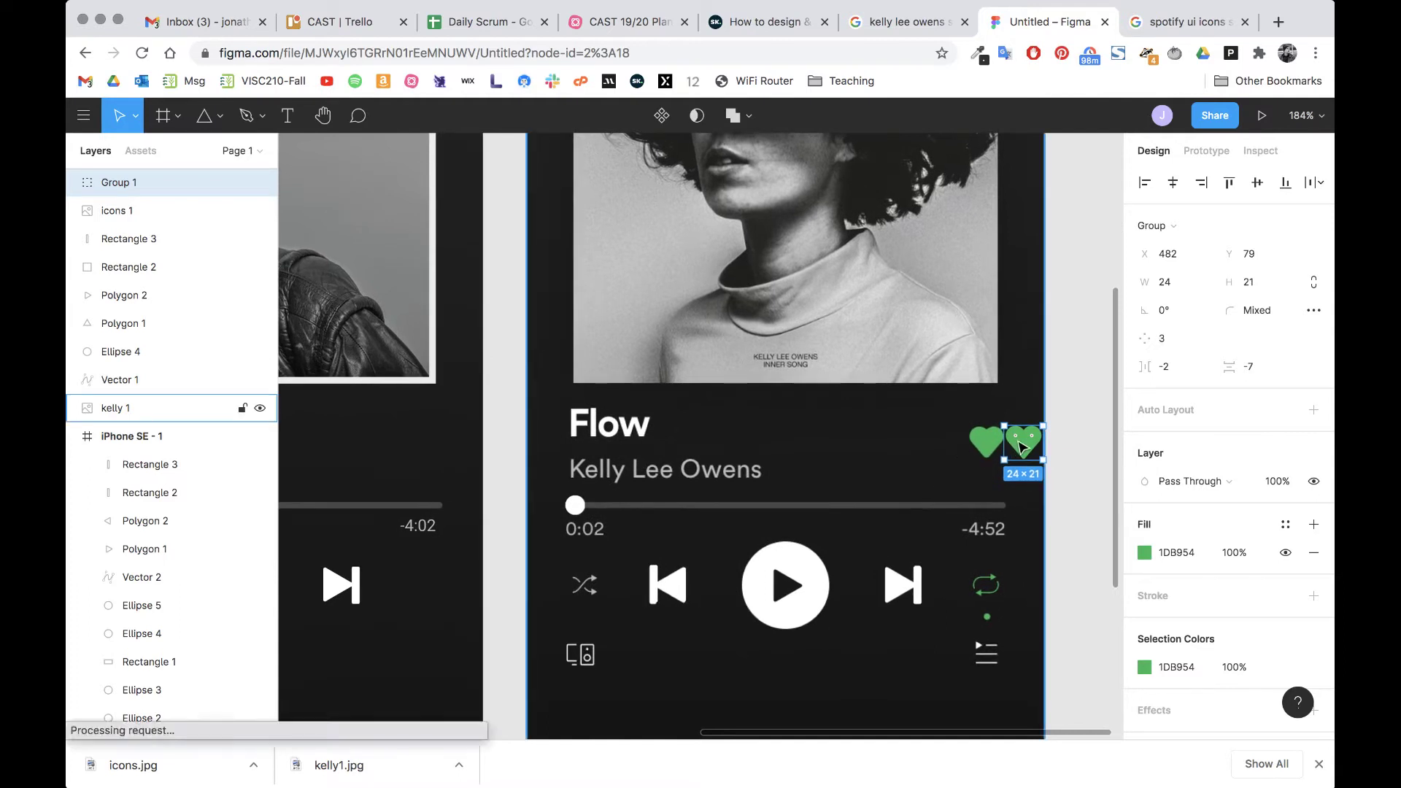
Step: Drag the green heart into iPhone SE - 1, level with the song title and artist
left_click_drag(1025, 448, 429, 457)
scroll(438, 491, "left", 4)
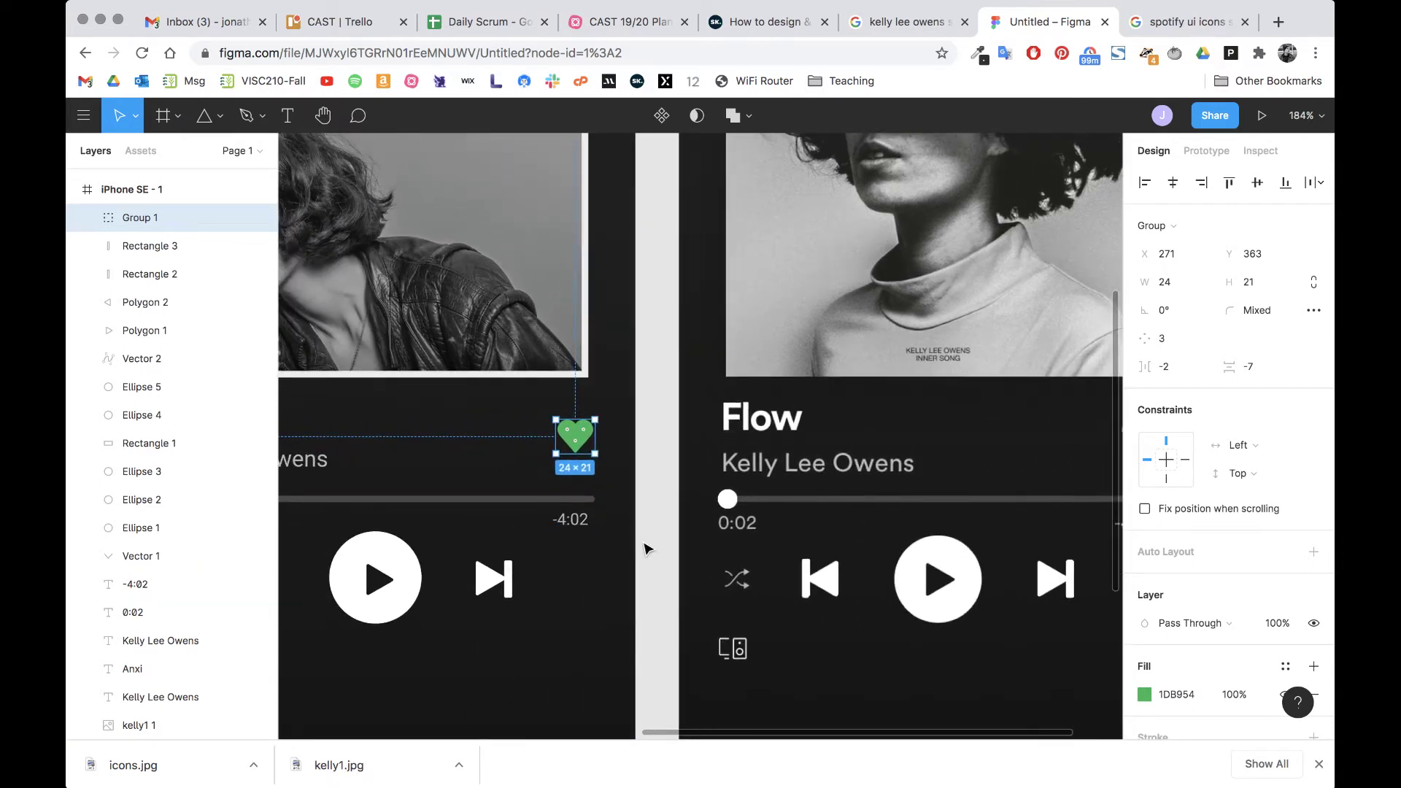
left_click(654, 571)
scroll(655, 573, "right", 5)
scroll(654, 572, "down", 3)
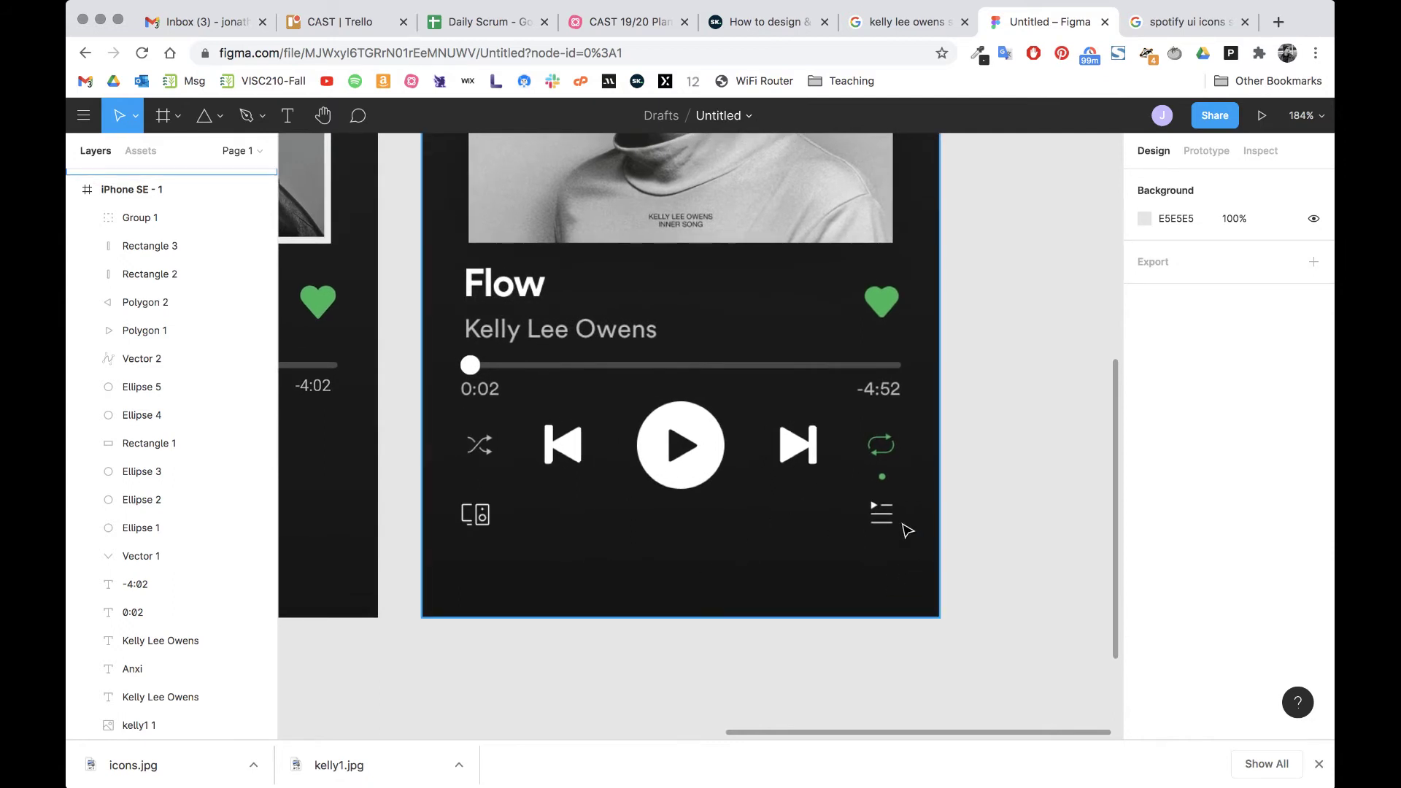
Step: Draw a short straight line over the queue icon's top bar
scroll(908, 529, "up", 10)
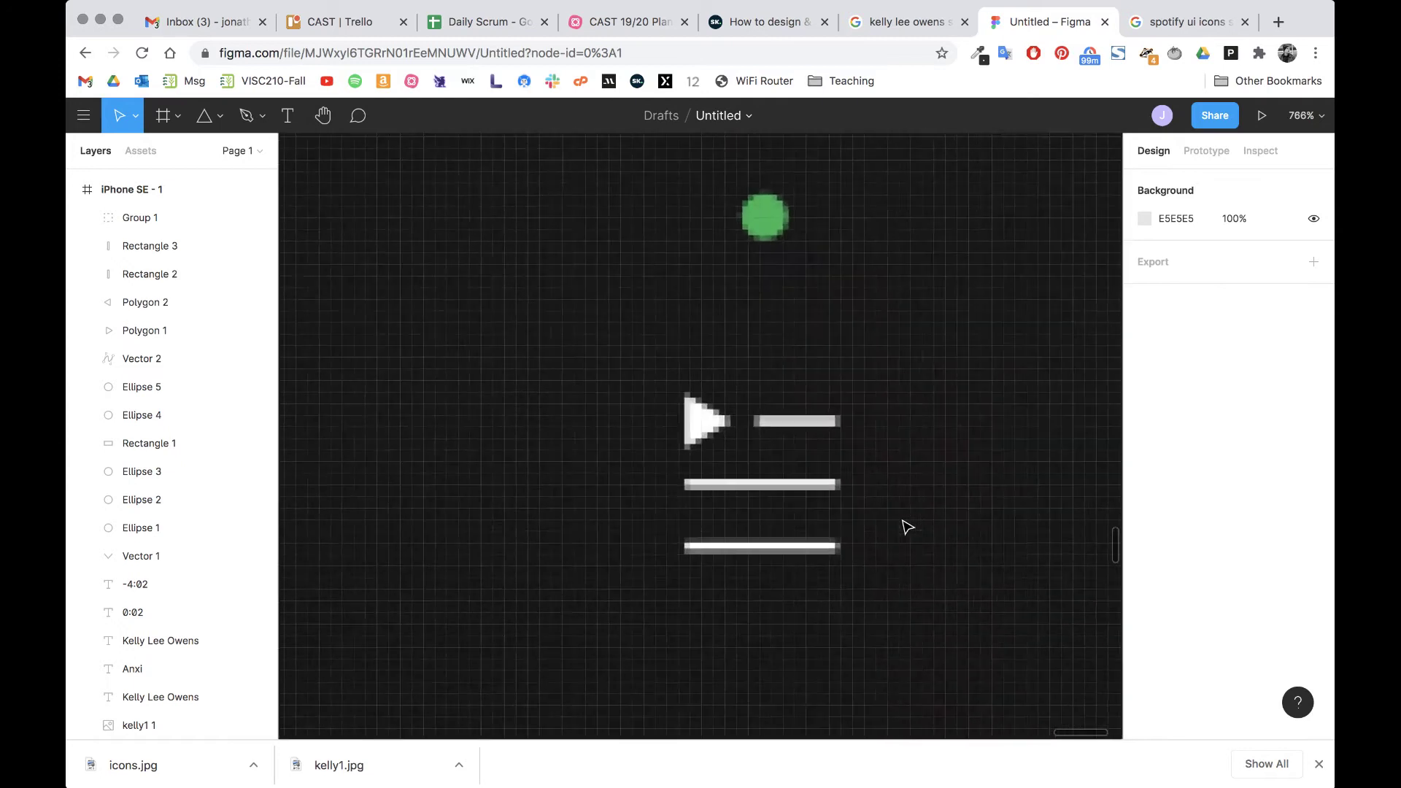
scroll(854, 445, "up", 5)
scroll(840, 430, "up", 5)
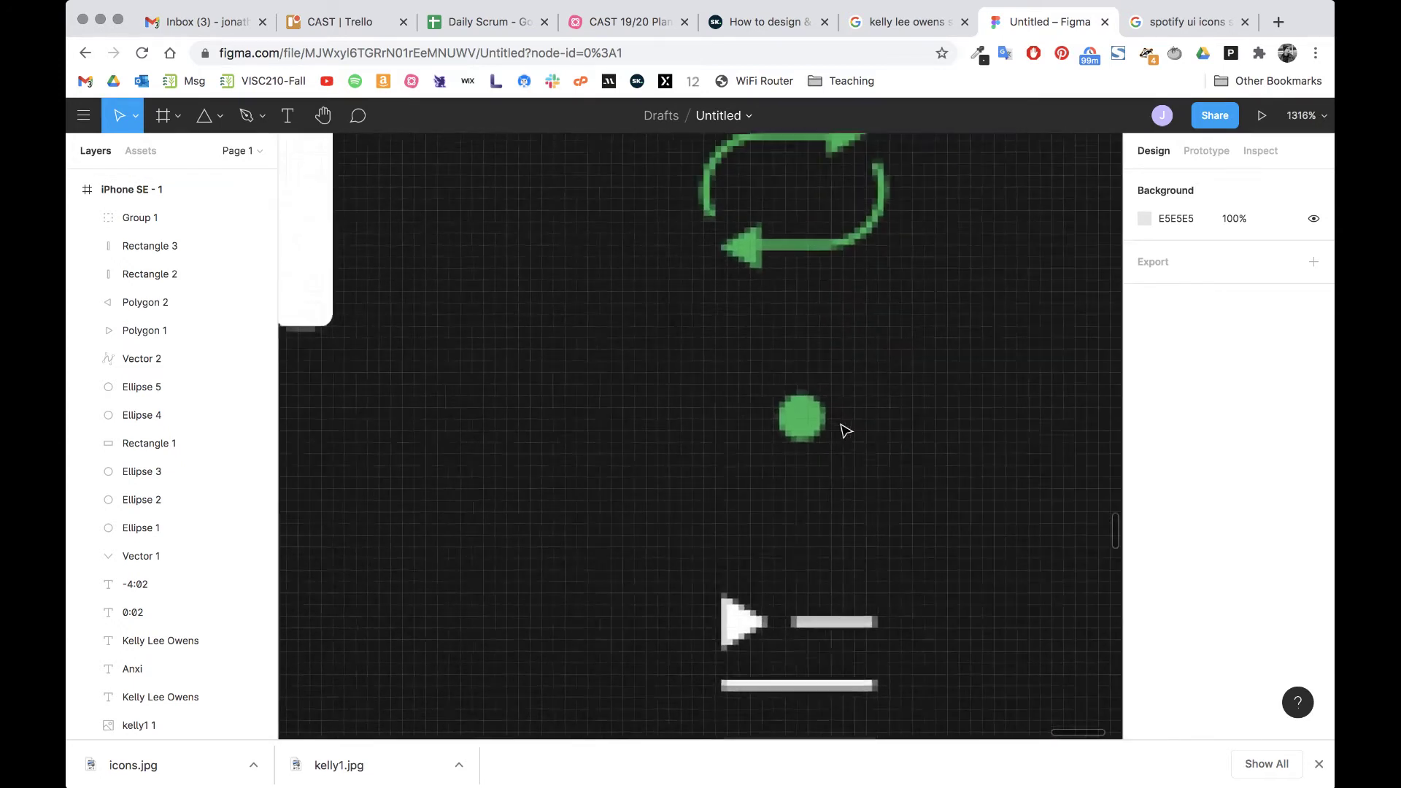
scroll(803, 397, "down", 5)
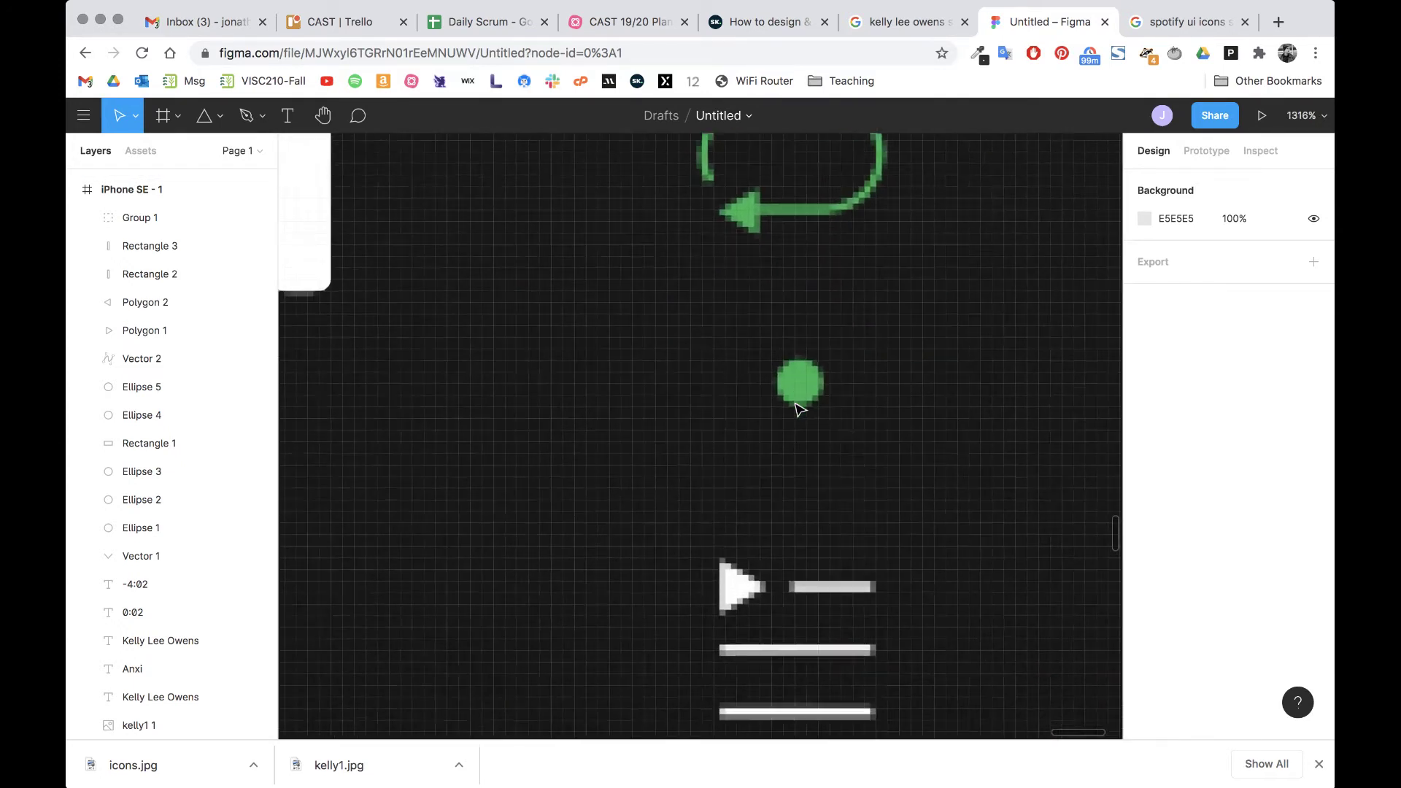
scroll(799, 410, "down", 2)
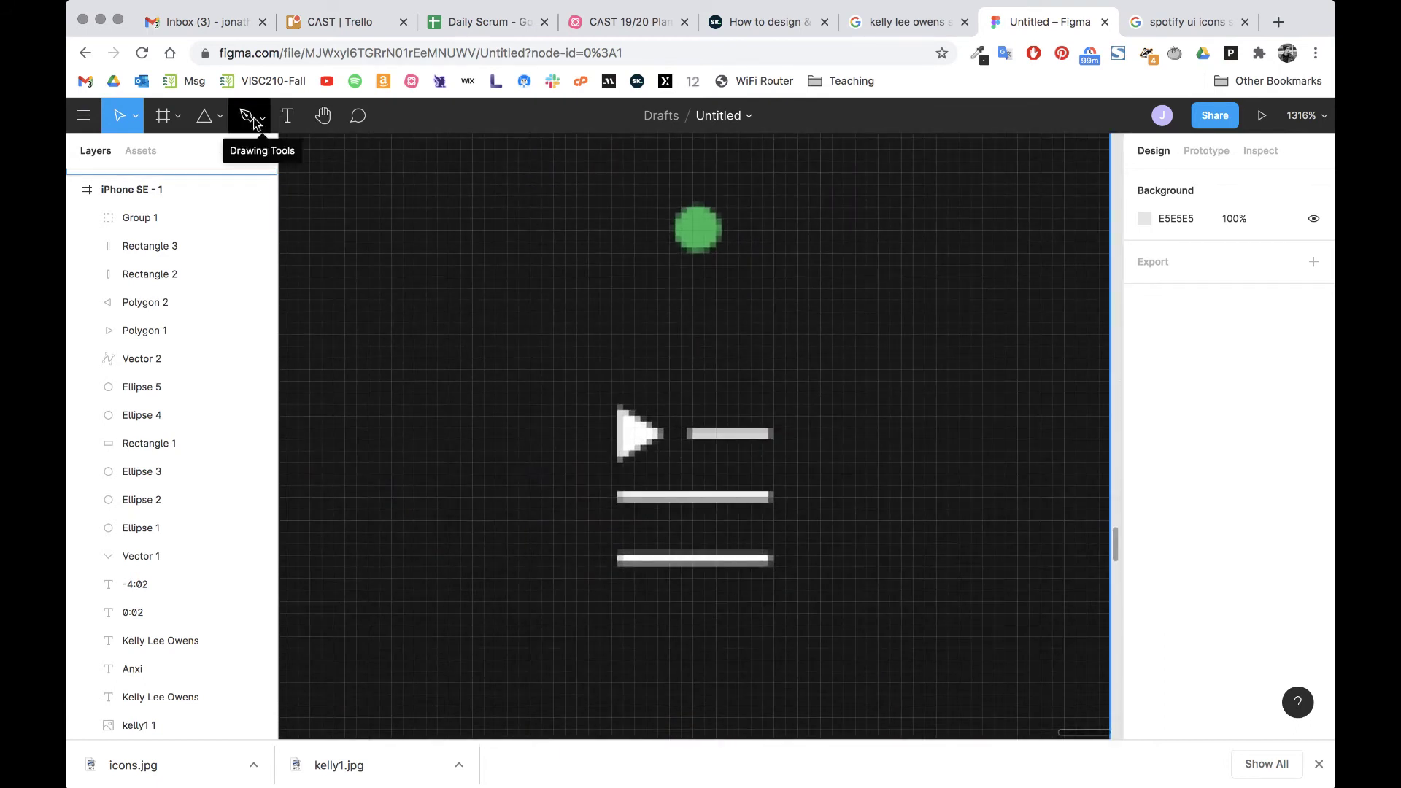
left_click(220, 118)
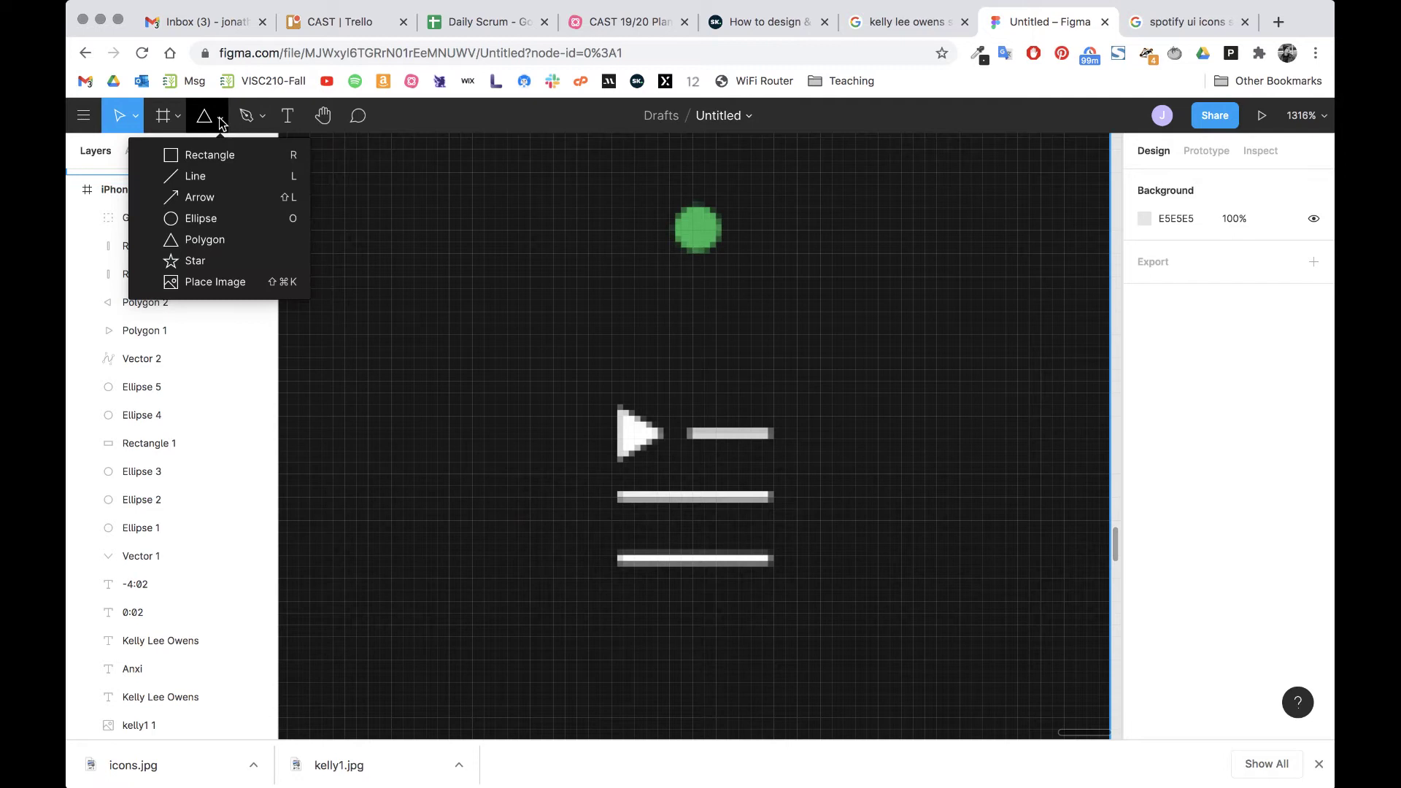
left_click(216, 179)
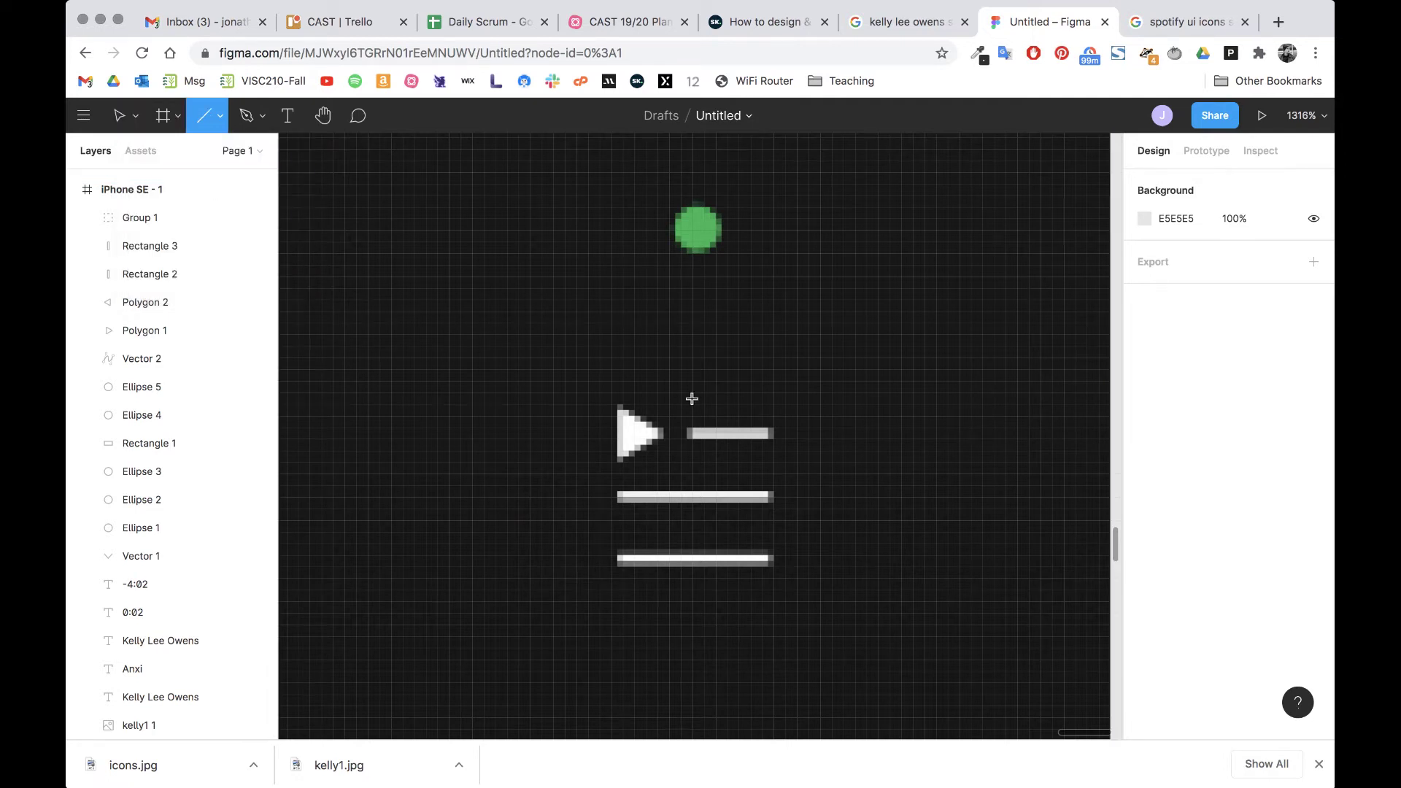
left_click_drag(690, 434, 775, 429)
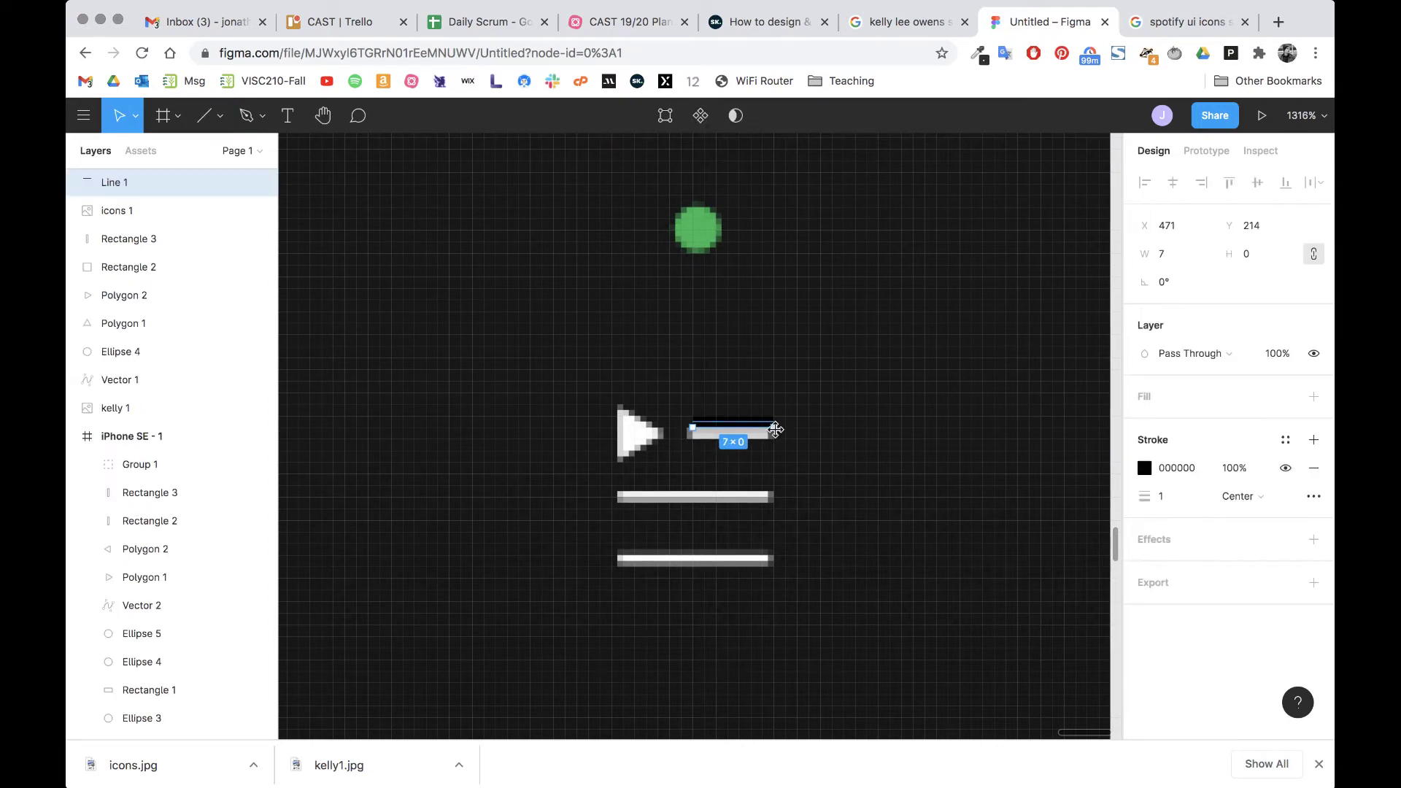
Step: Set the line's stroke to white (FFFFFF) and nudge it onto the top bar
left_click(1144, 468)
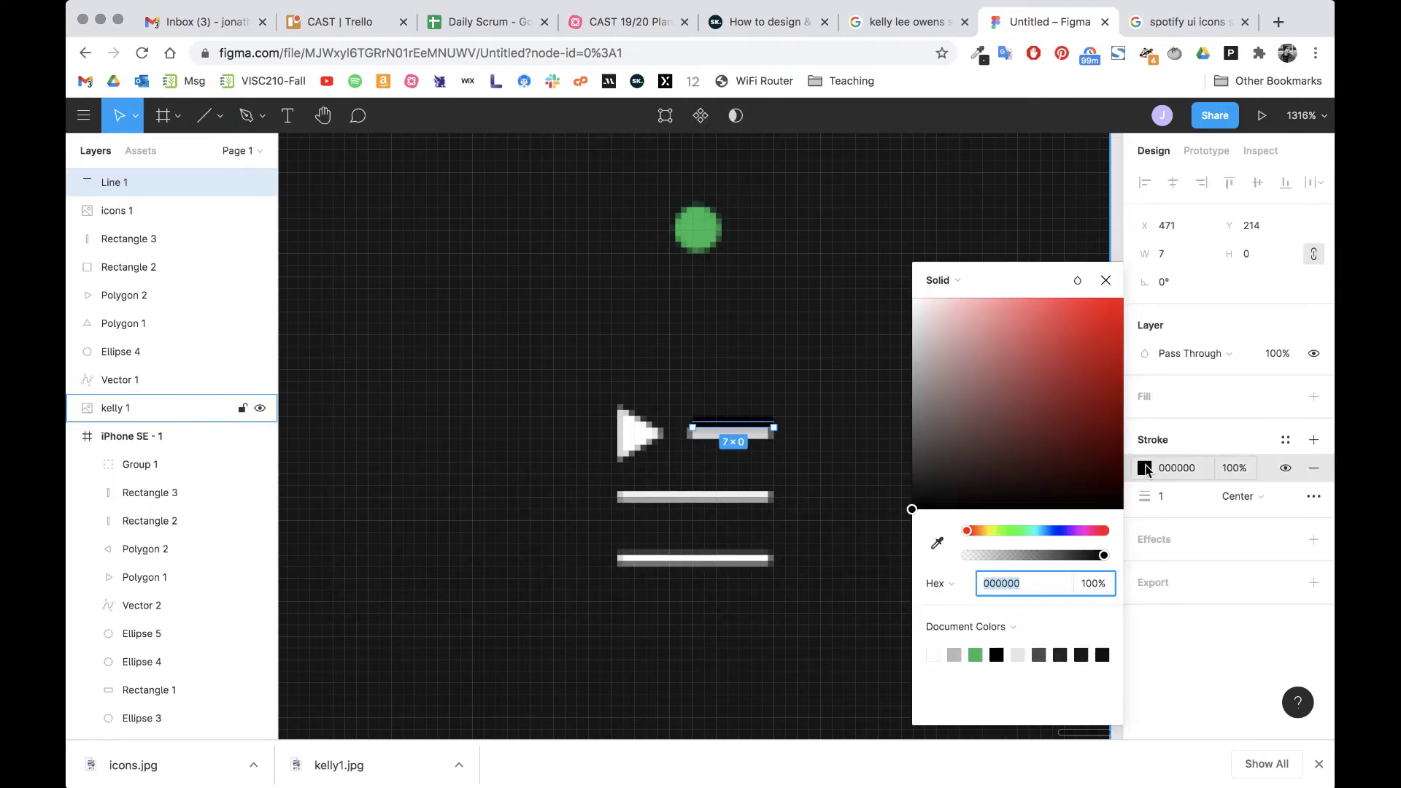
left_click_drag(938, 336, 911, 298)
left_click(1106, 281)
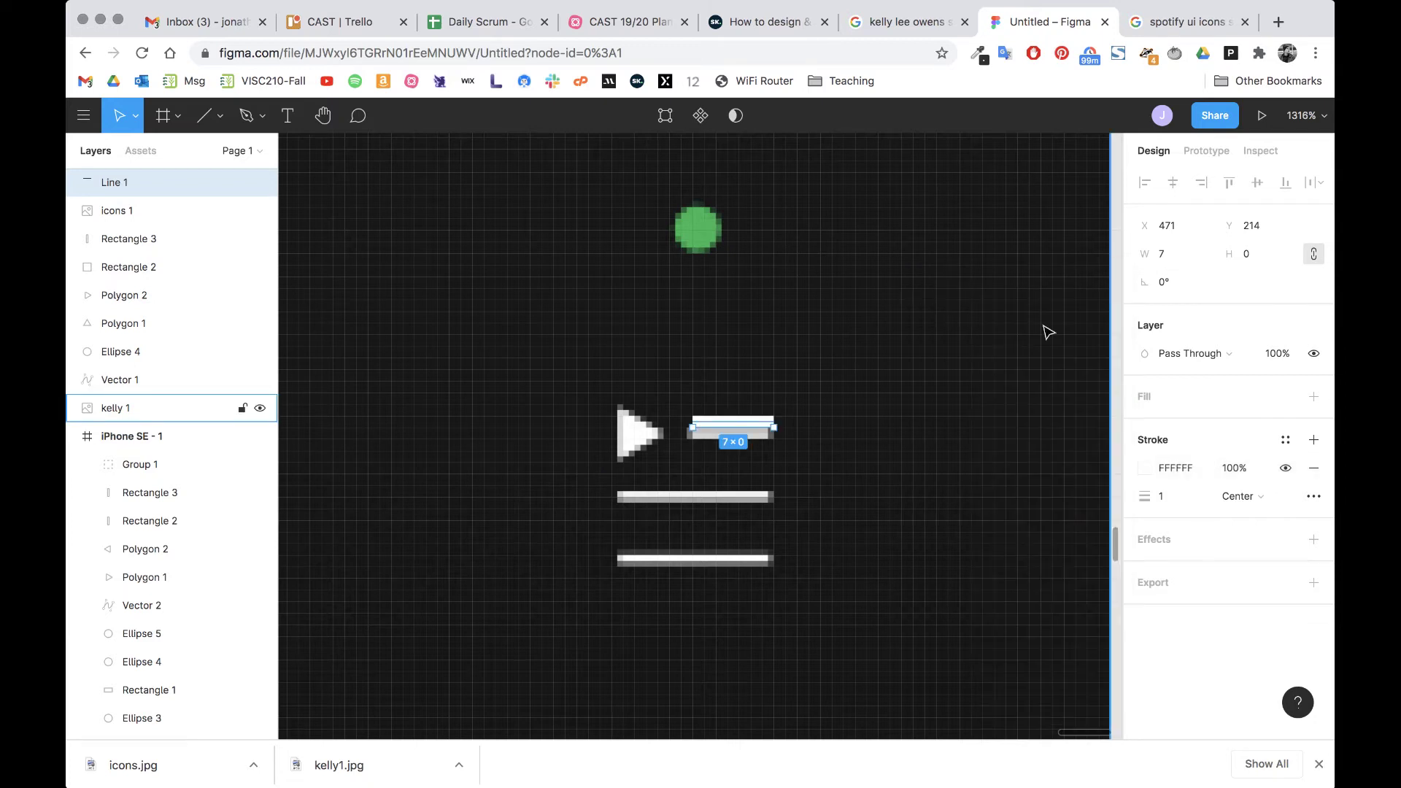
scroll(782, 504, "up", 5)
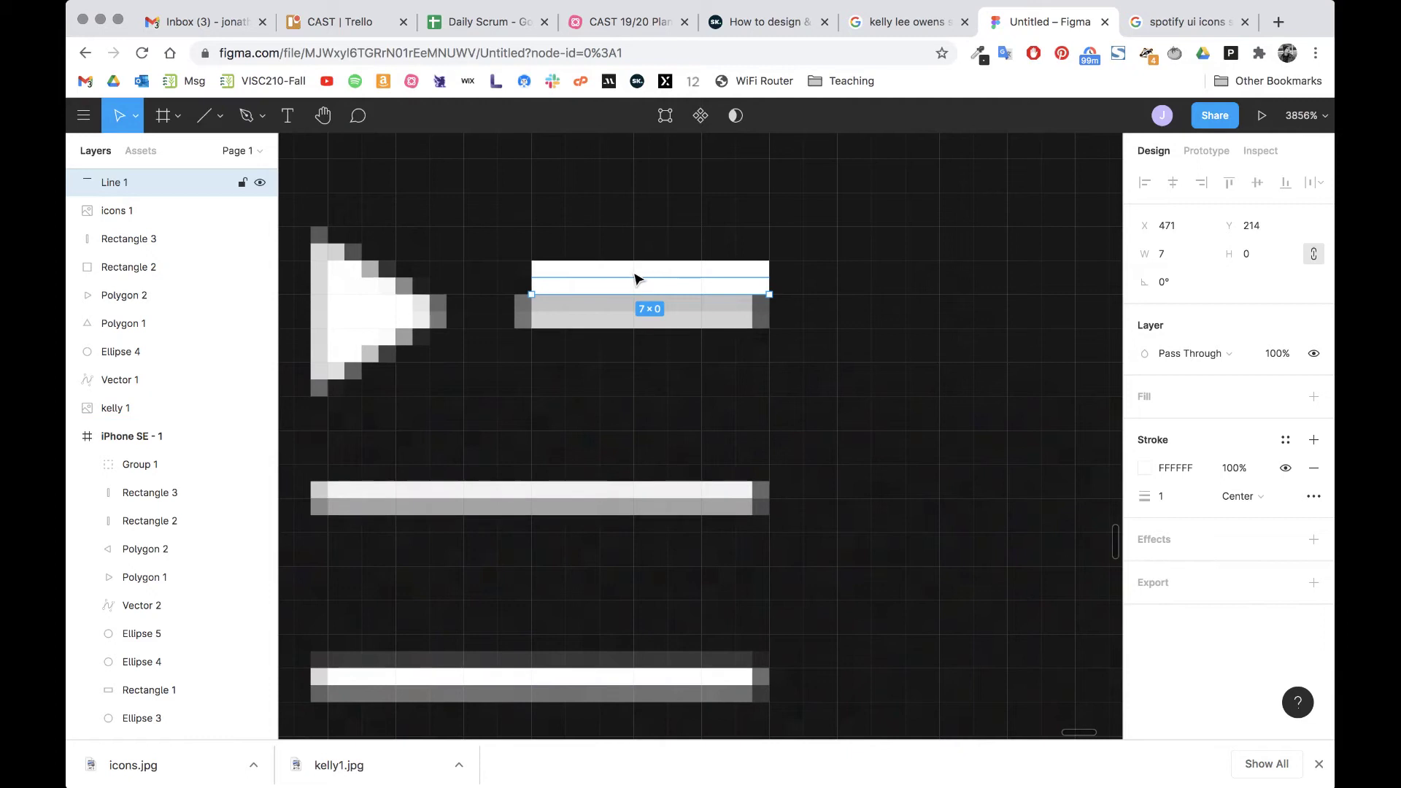
left_click_drag(642, 292, 632, 322)
scroll(713, 397, "up", 5)
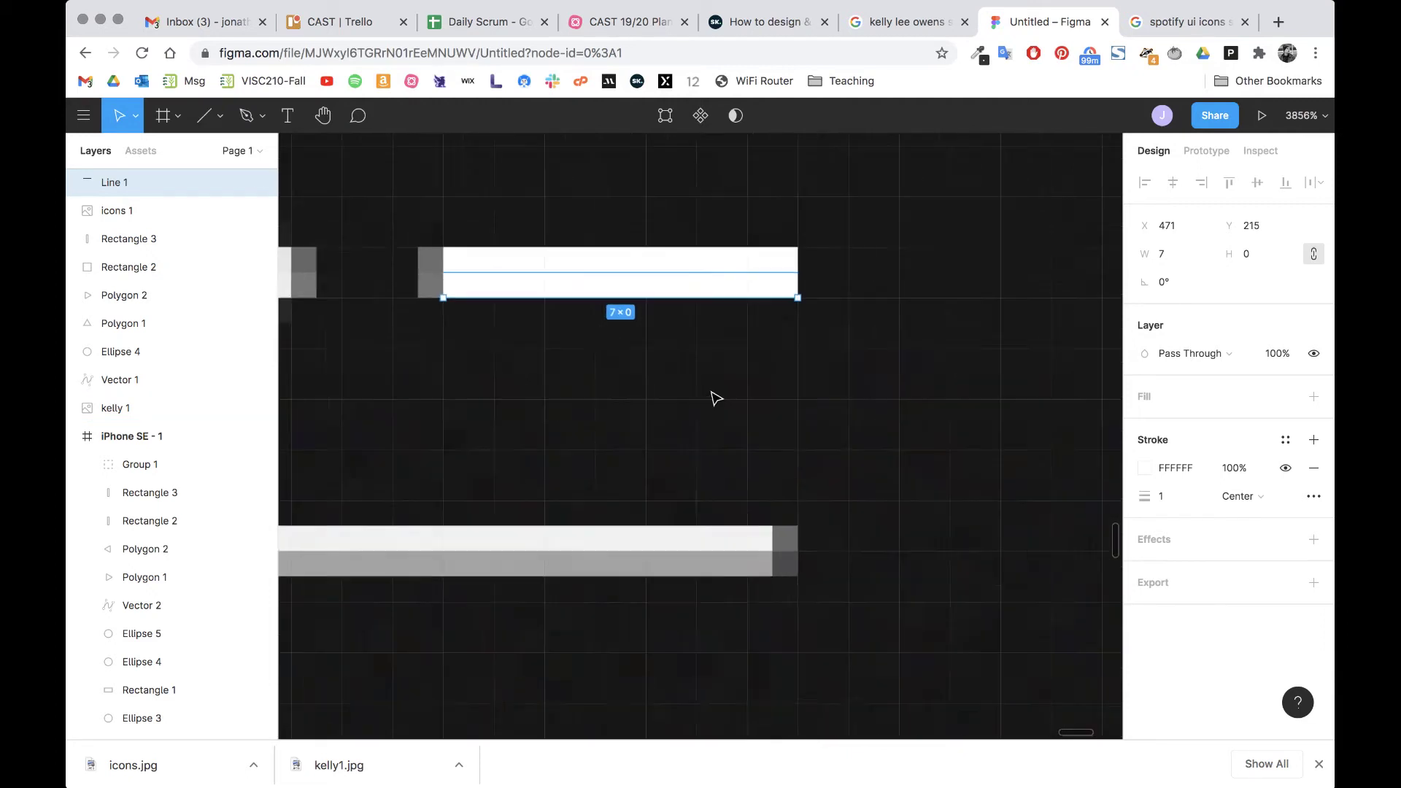
scroll(713, 397, "down", 5)
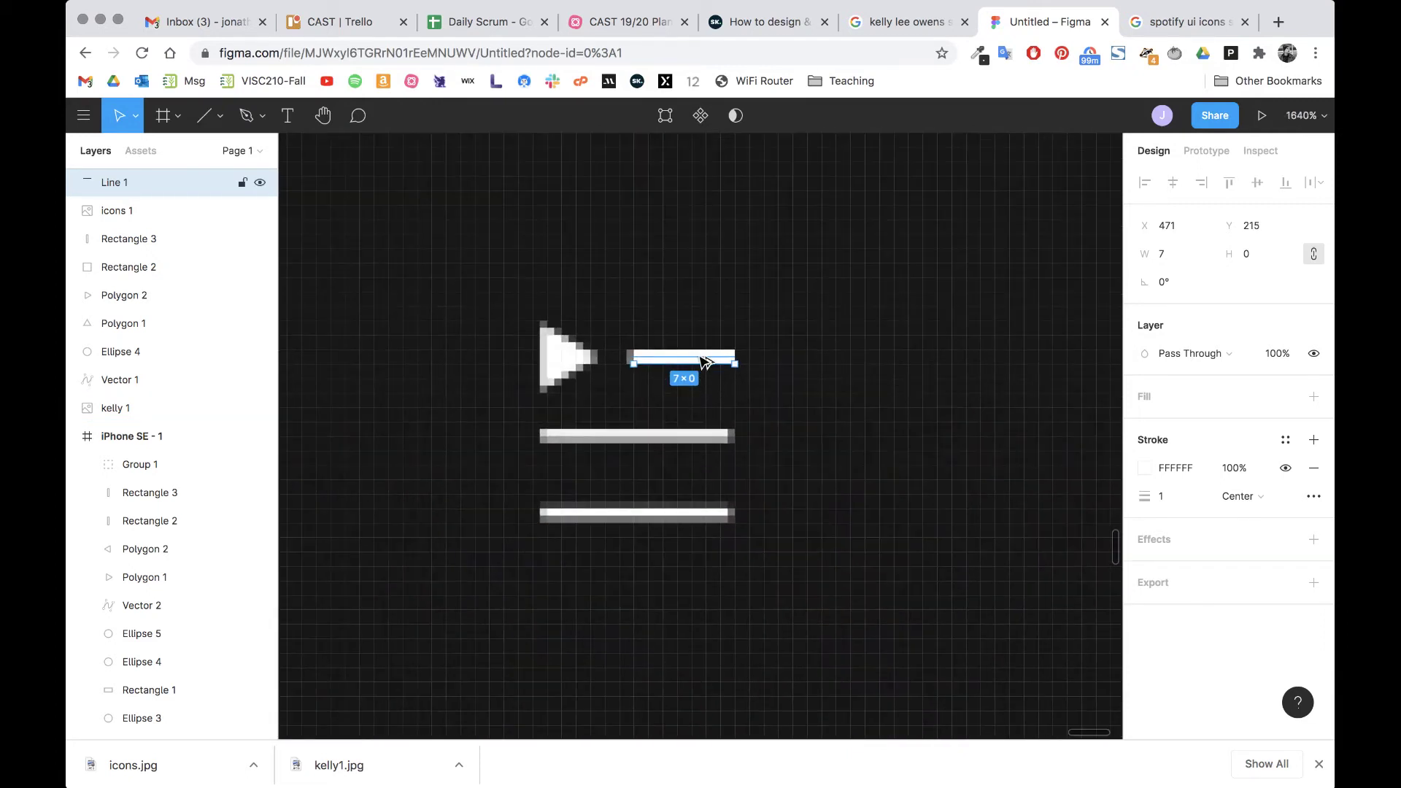
Step: Duplicate the line onto the middle and bottom bars, each copy 13 px wide
left_click_drag(703, 362, 702, 440)
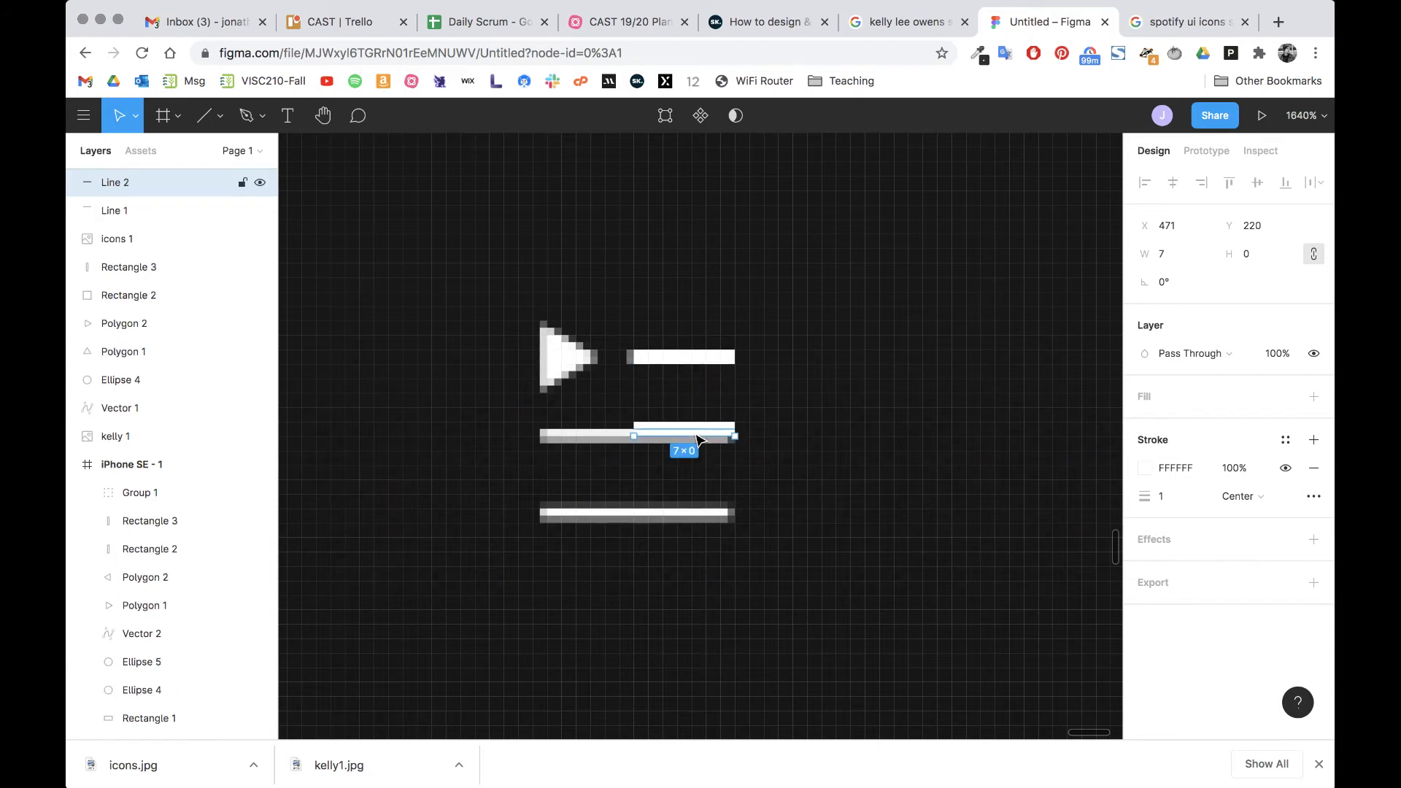
left_click_drag(634, 437, 546, 437)
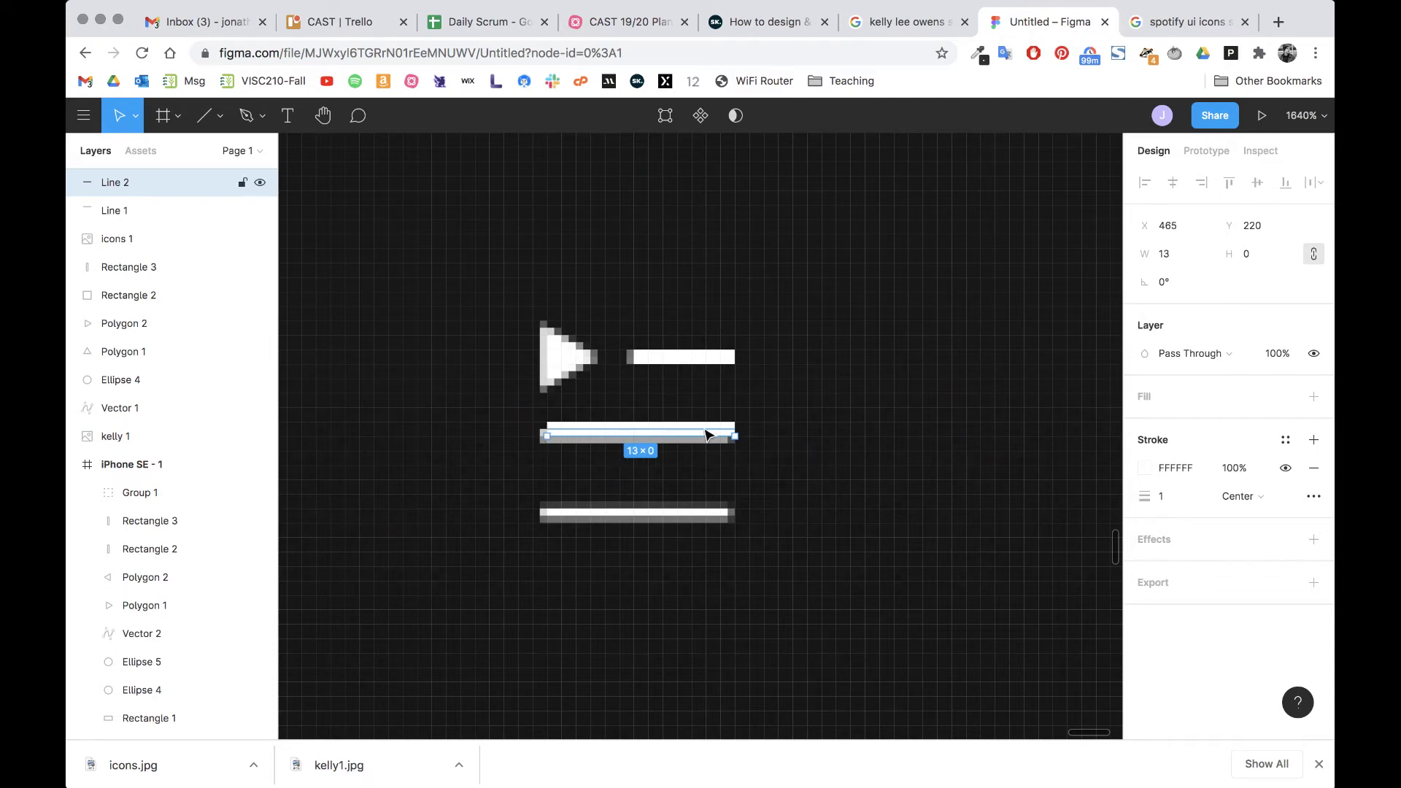
left_click_drag(711, 436, 713, 523)
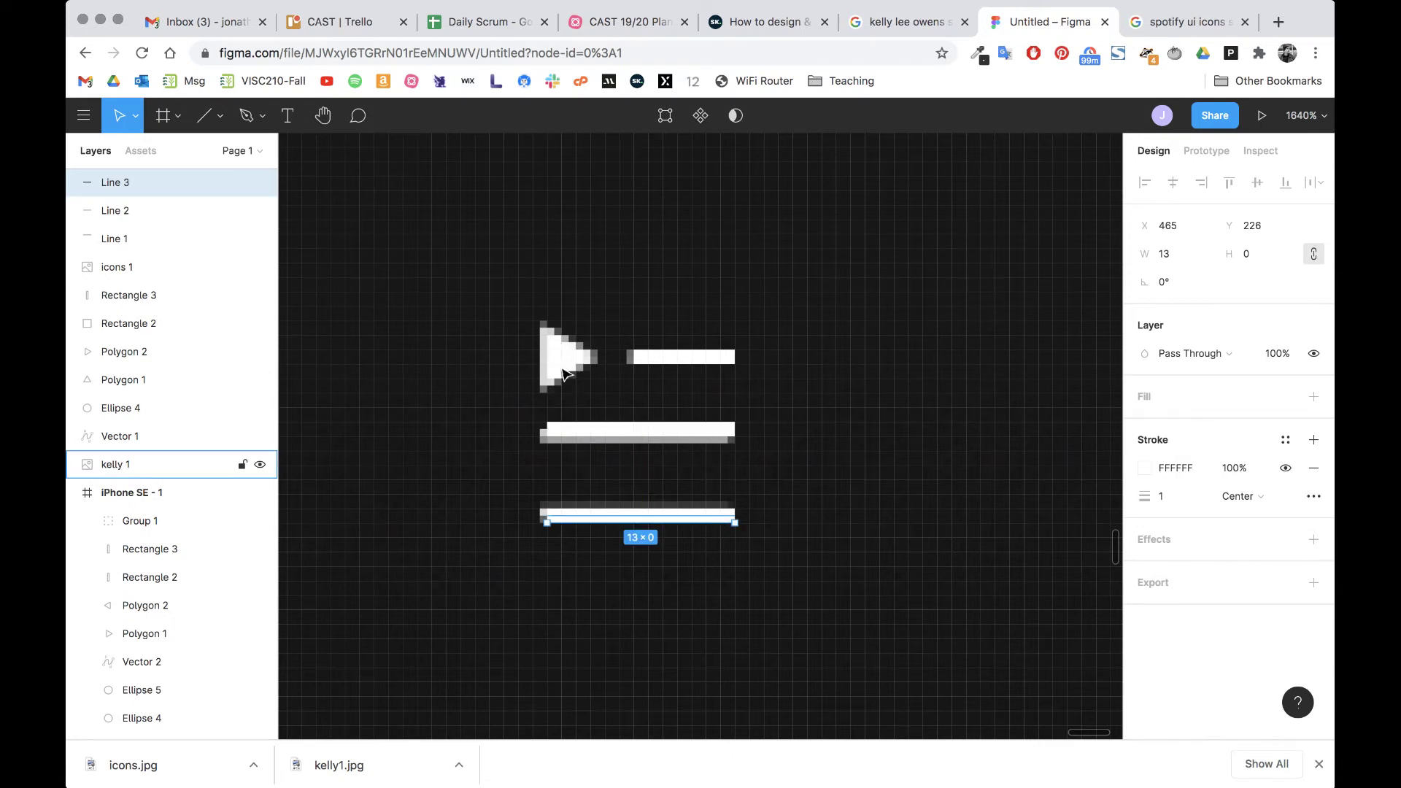
left_click(220, 118)
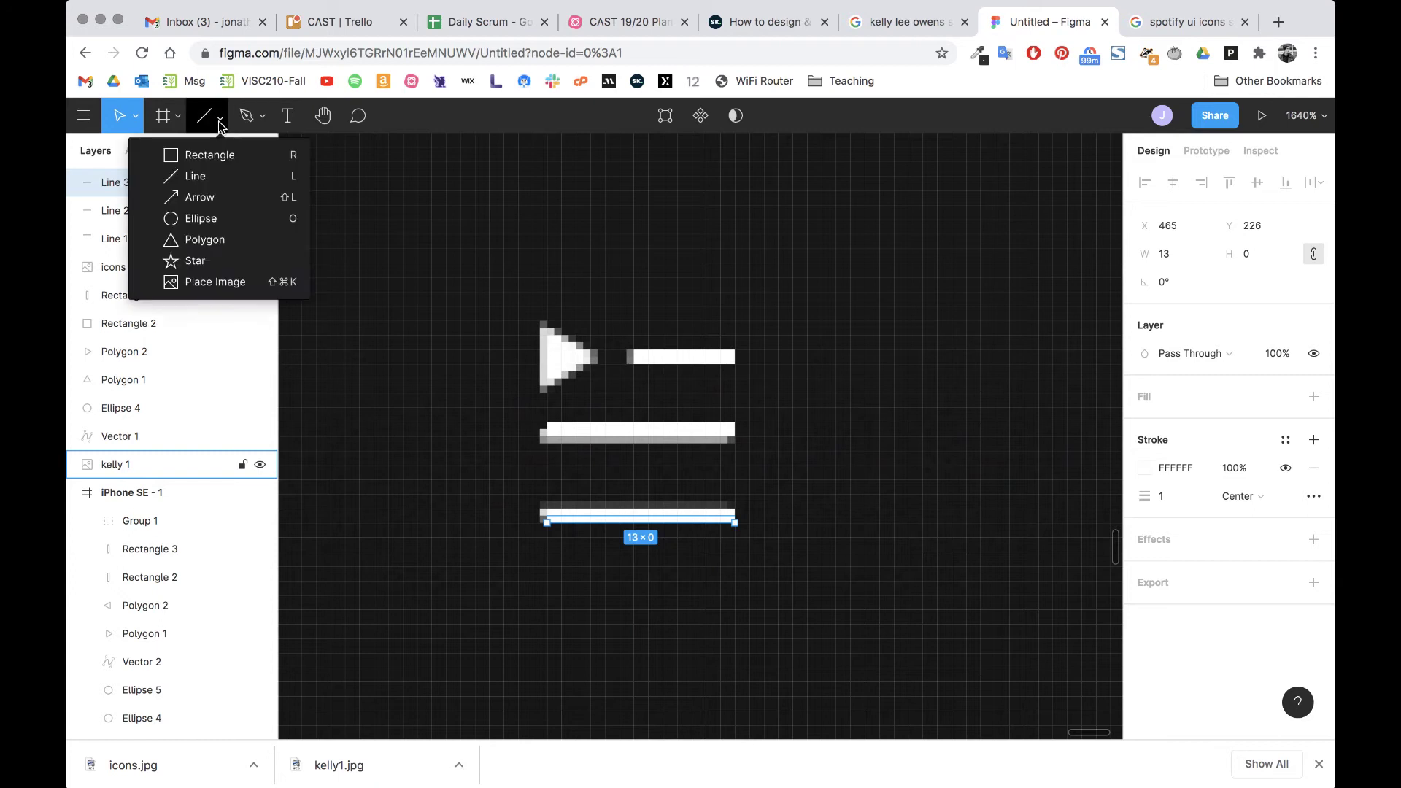
Step: Draw a 5×5 triangle over the play arrow, rotate it -90° and fill it white (FFFFFF)
left_click(239, 240)
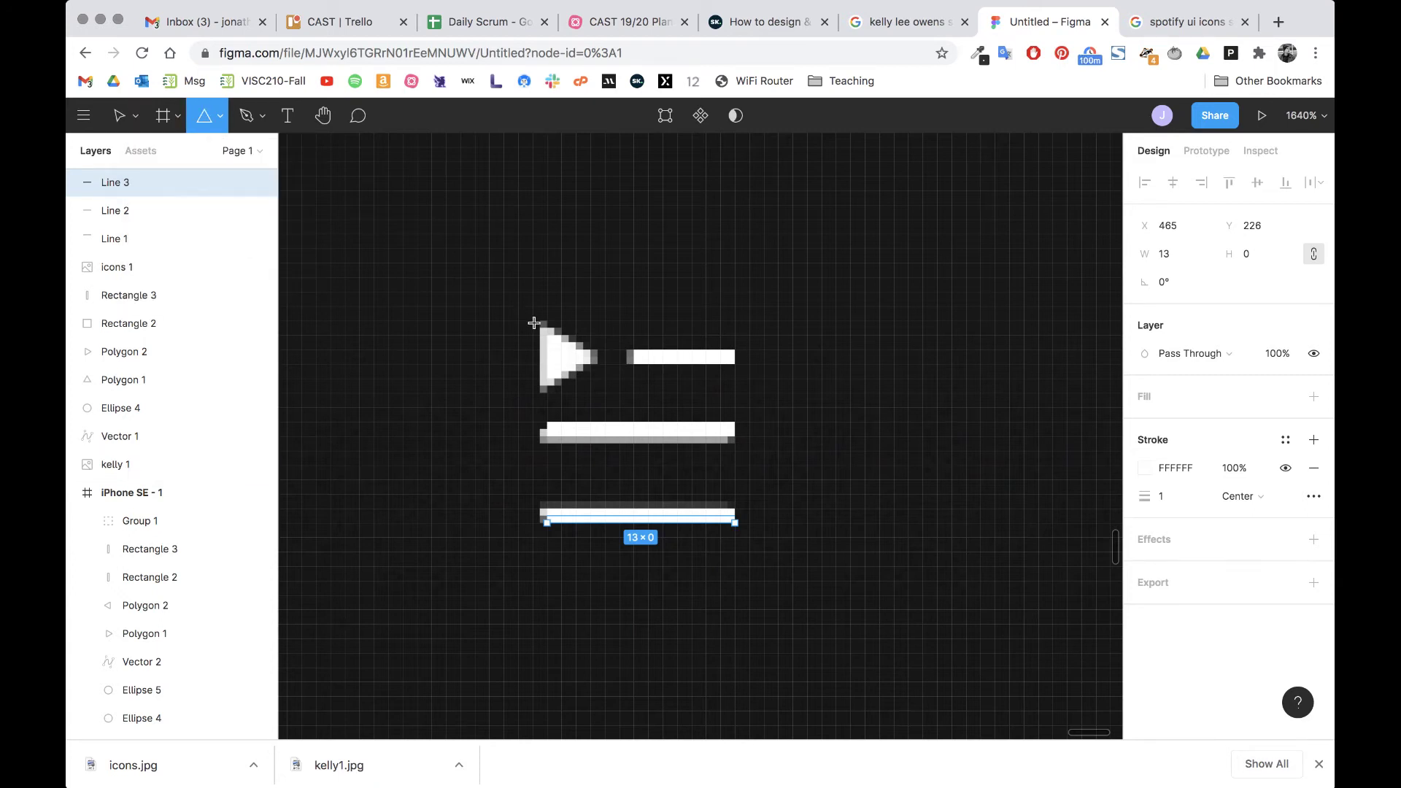
left_click_drag(539, 322, 606, 387)
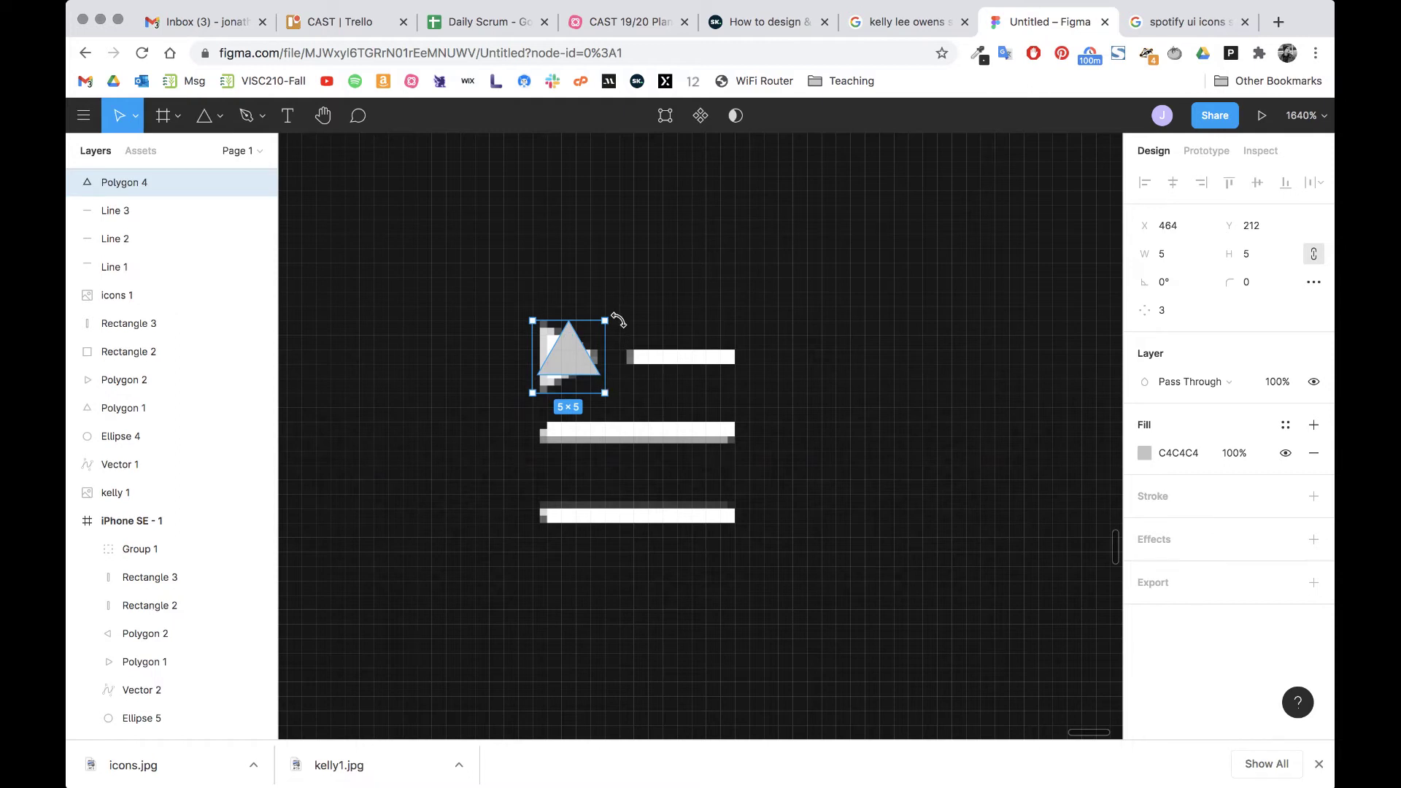
left_click_drag(624, 329, 550, 365)
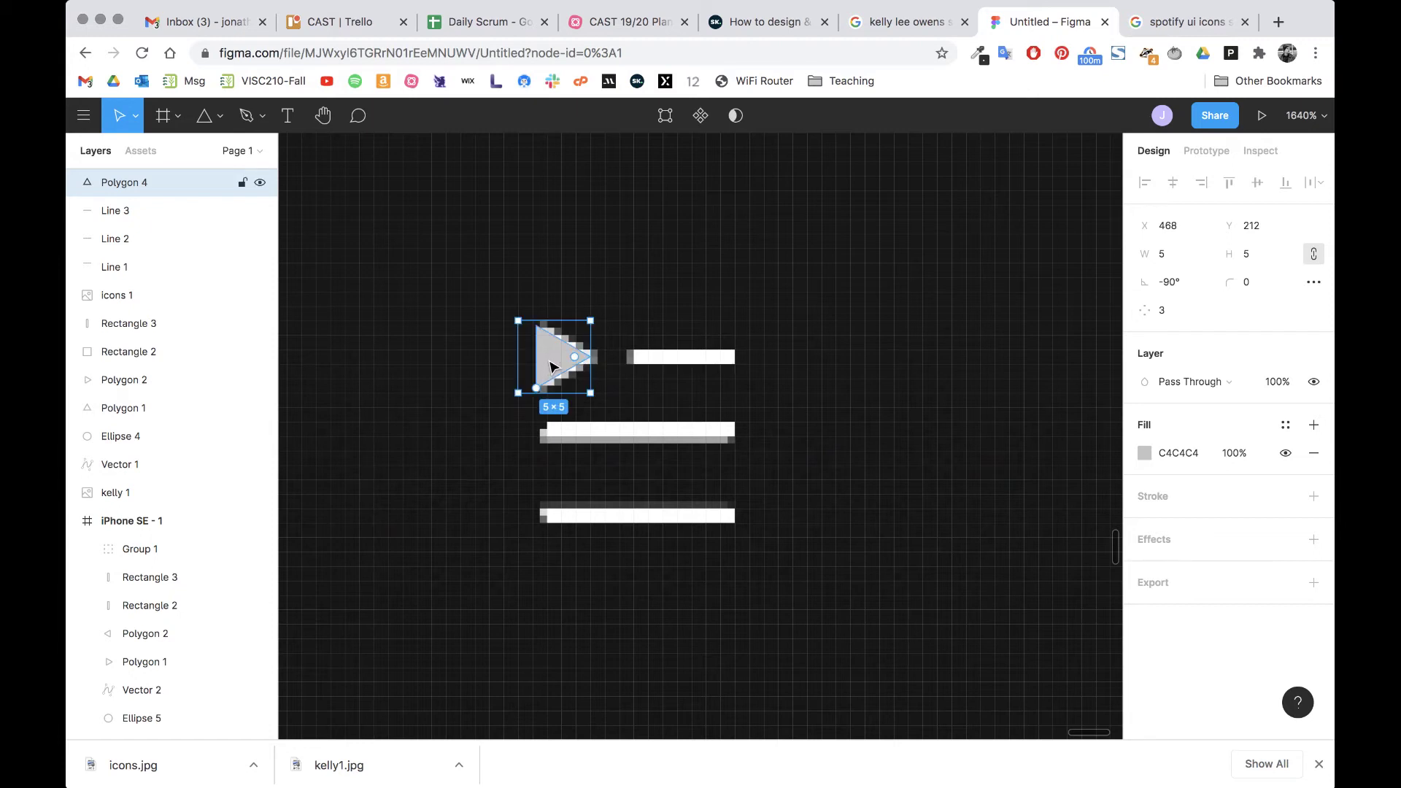
left_click(1144, 453)
left_click_drag(912, 347, 900, 296)
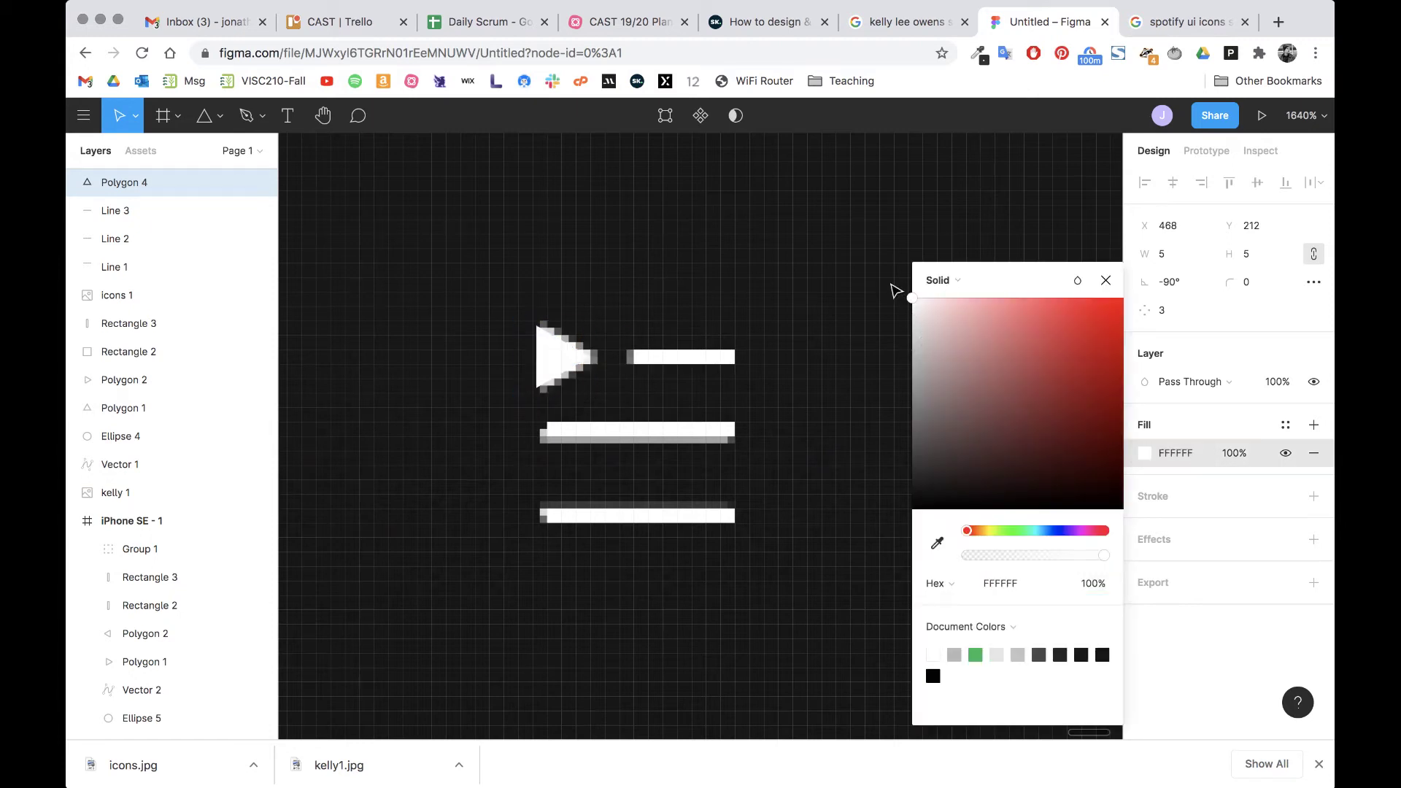
left_click(867, 357)
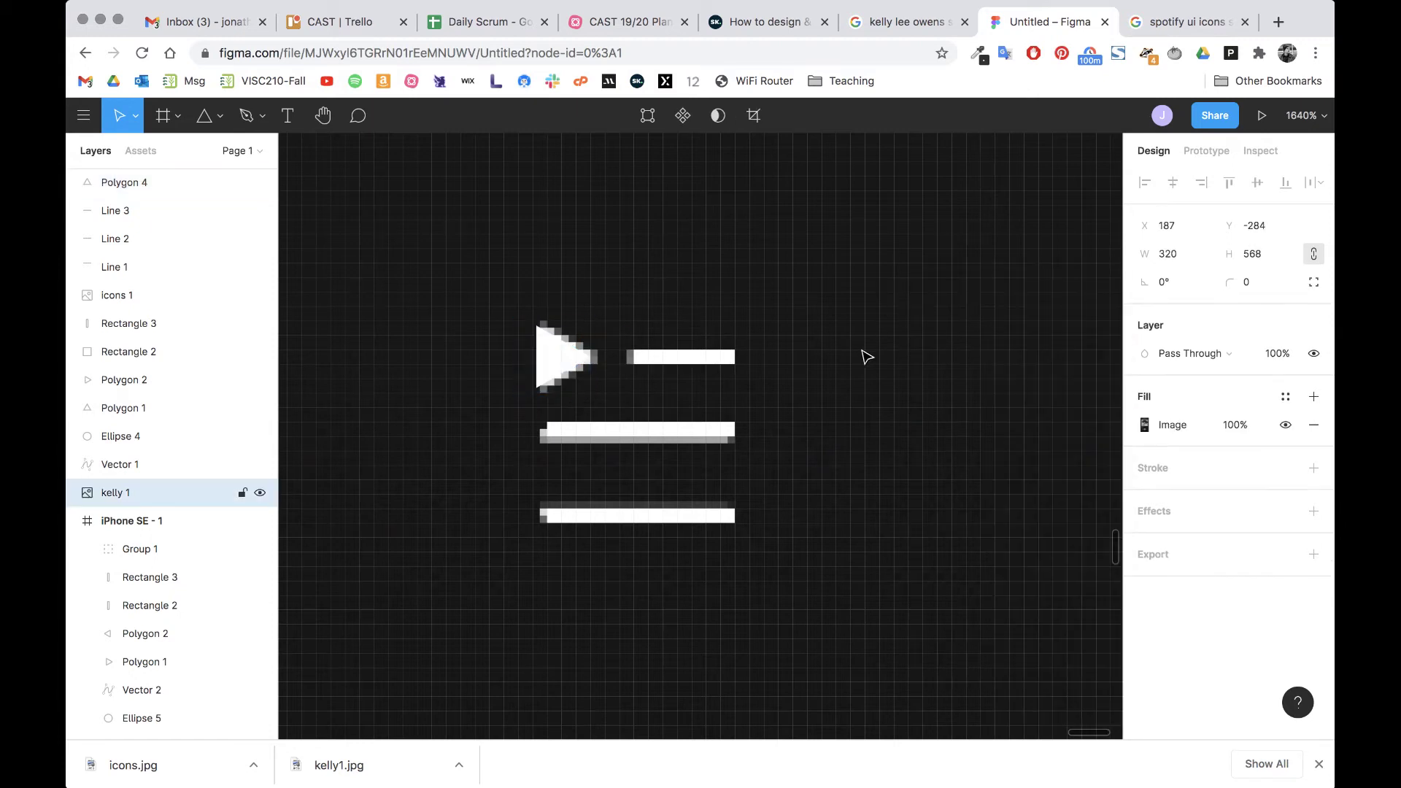
left_click(556, 366)
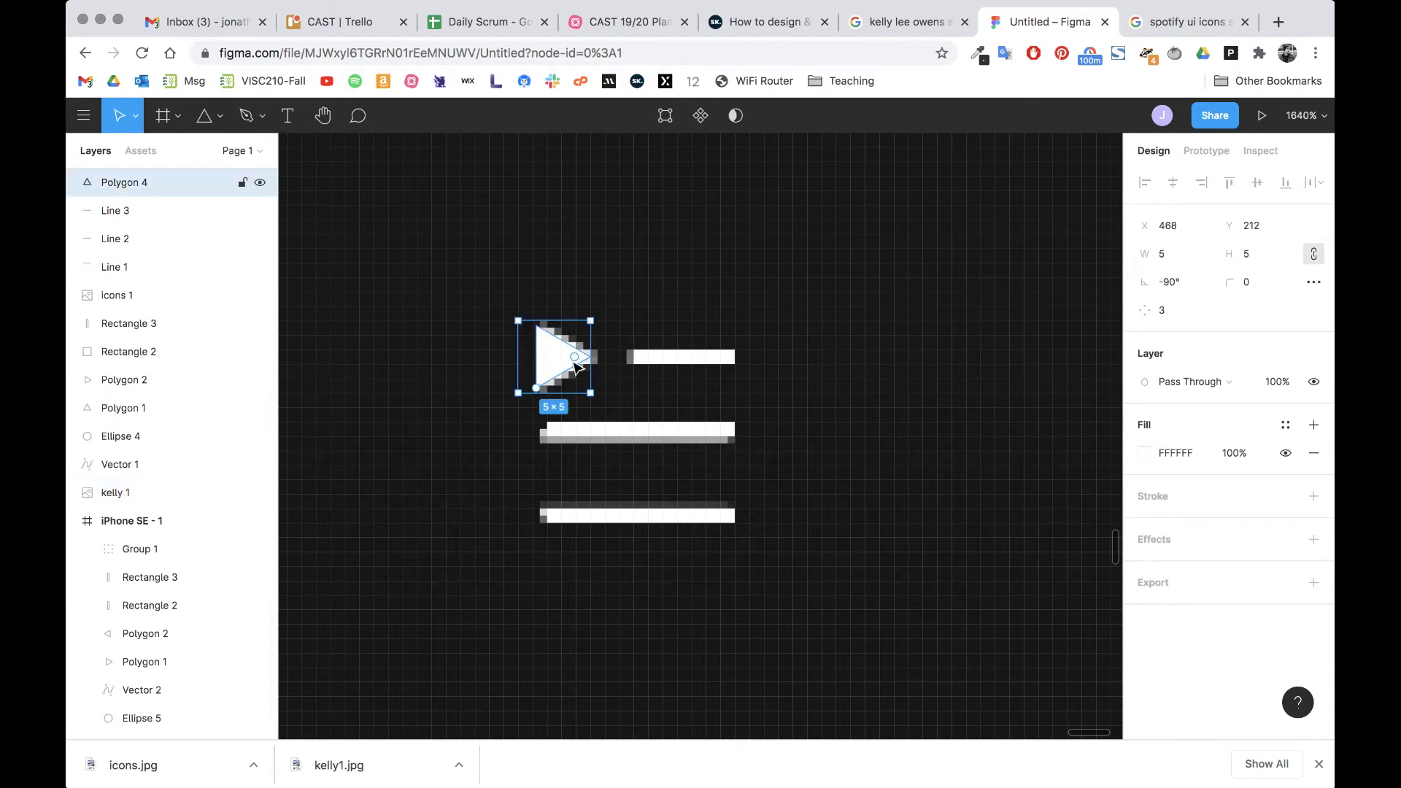
Step: Group Polygon 4 with Lines 1–3 into a 15×14 queue icon and move it into the Anxi screen
left_click(669, 363, "shift")
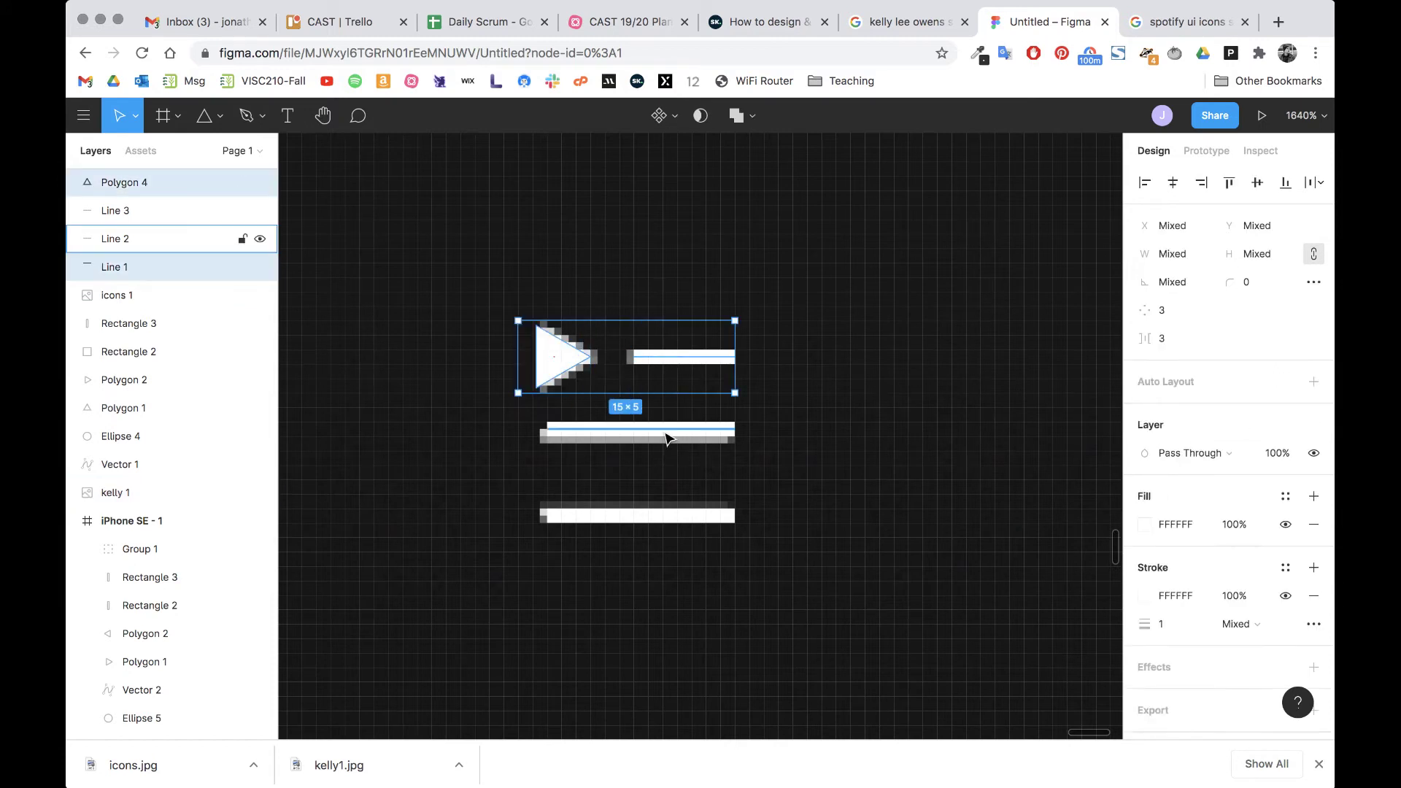
left_click(666, 436, "shift")
left_click(669, 515, "shift")
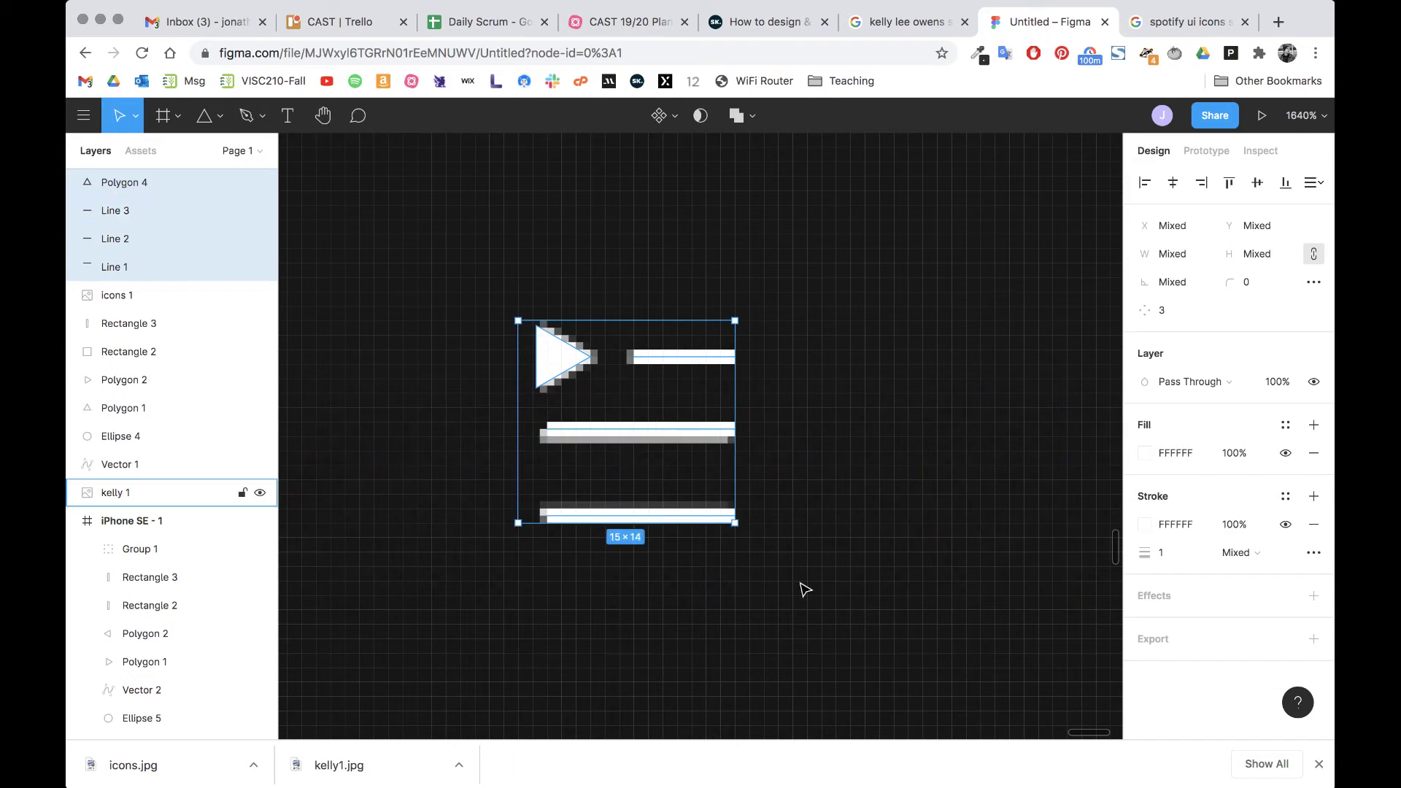
key("super+g")
left_click_drag(563, 350, 819, 353)
scroll(817, 350, "down", 10)
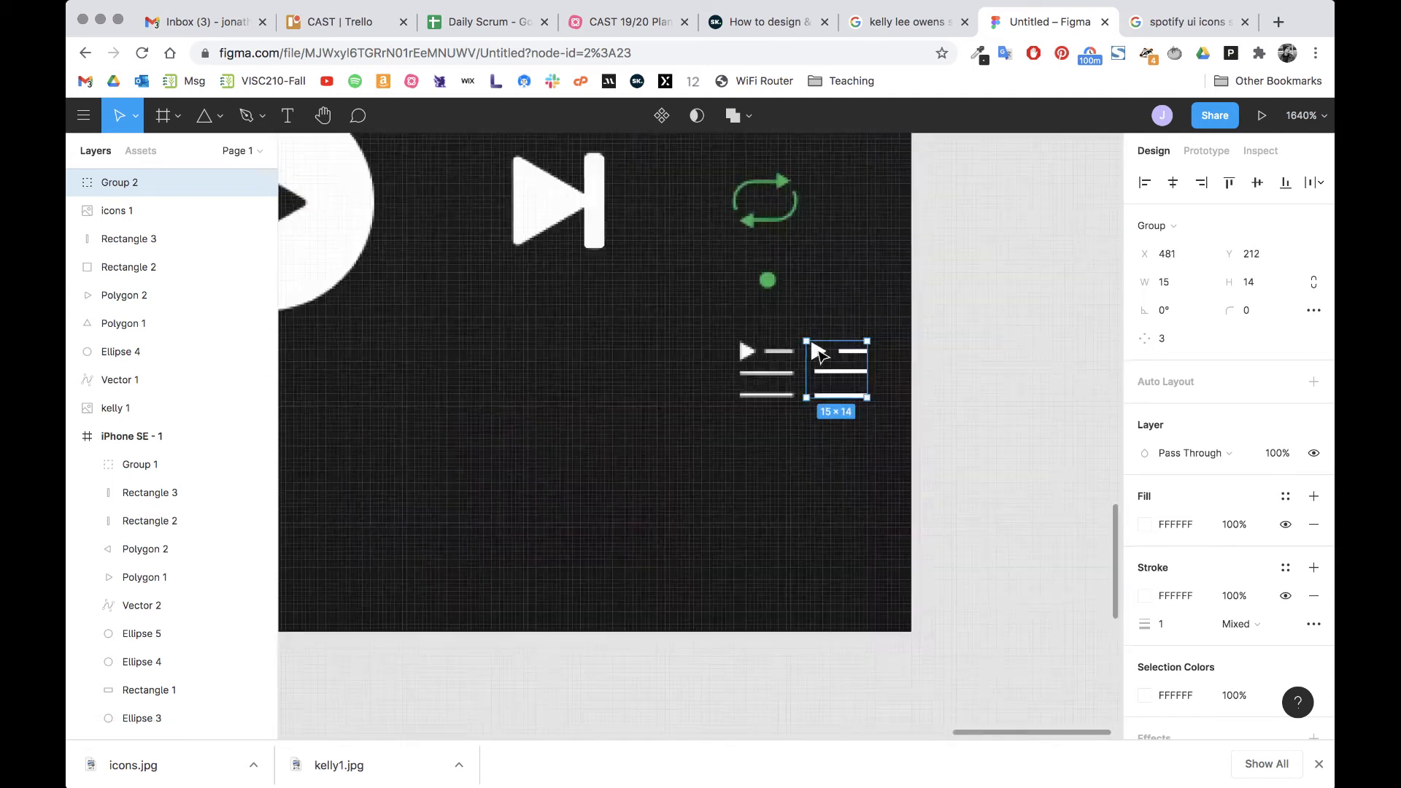
scroll(817, 351, "down", 5)
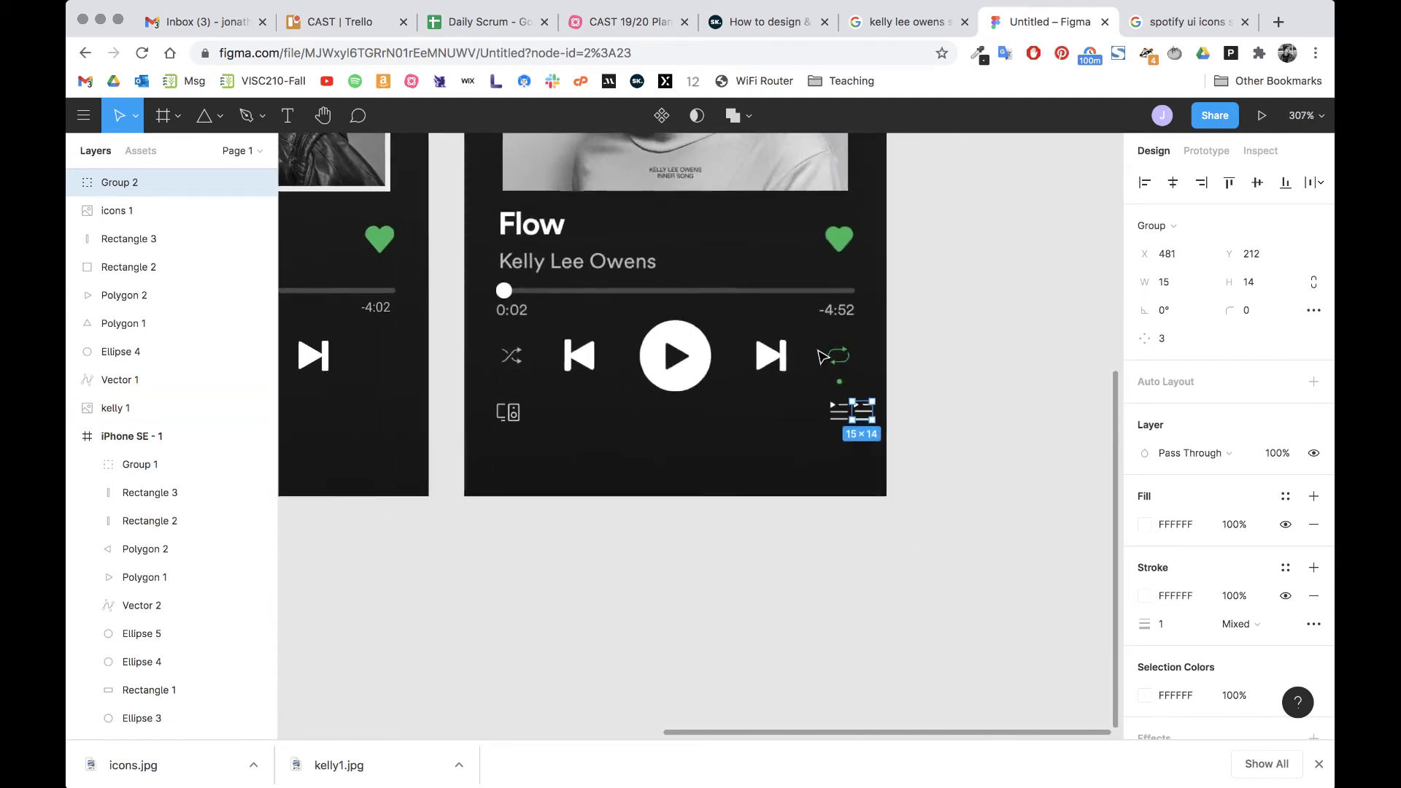
left_click_drag(862, 415, 398, 413)
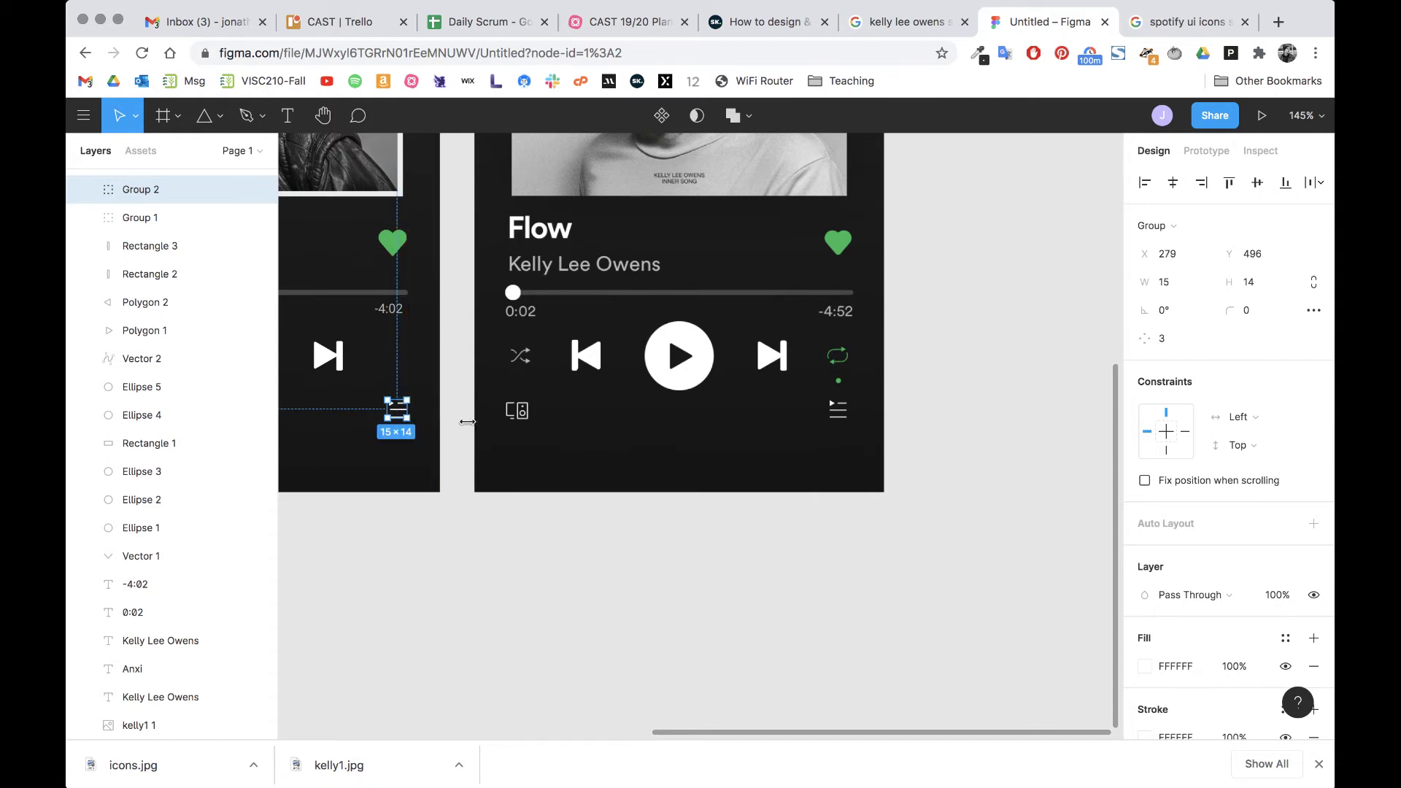
Step: Delete the leftover 'icons 1' shuffle reference image beside the Anxi and Flow player screens
left_click(596, 548)
scroll(578, 547, "left", 6)
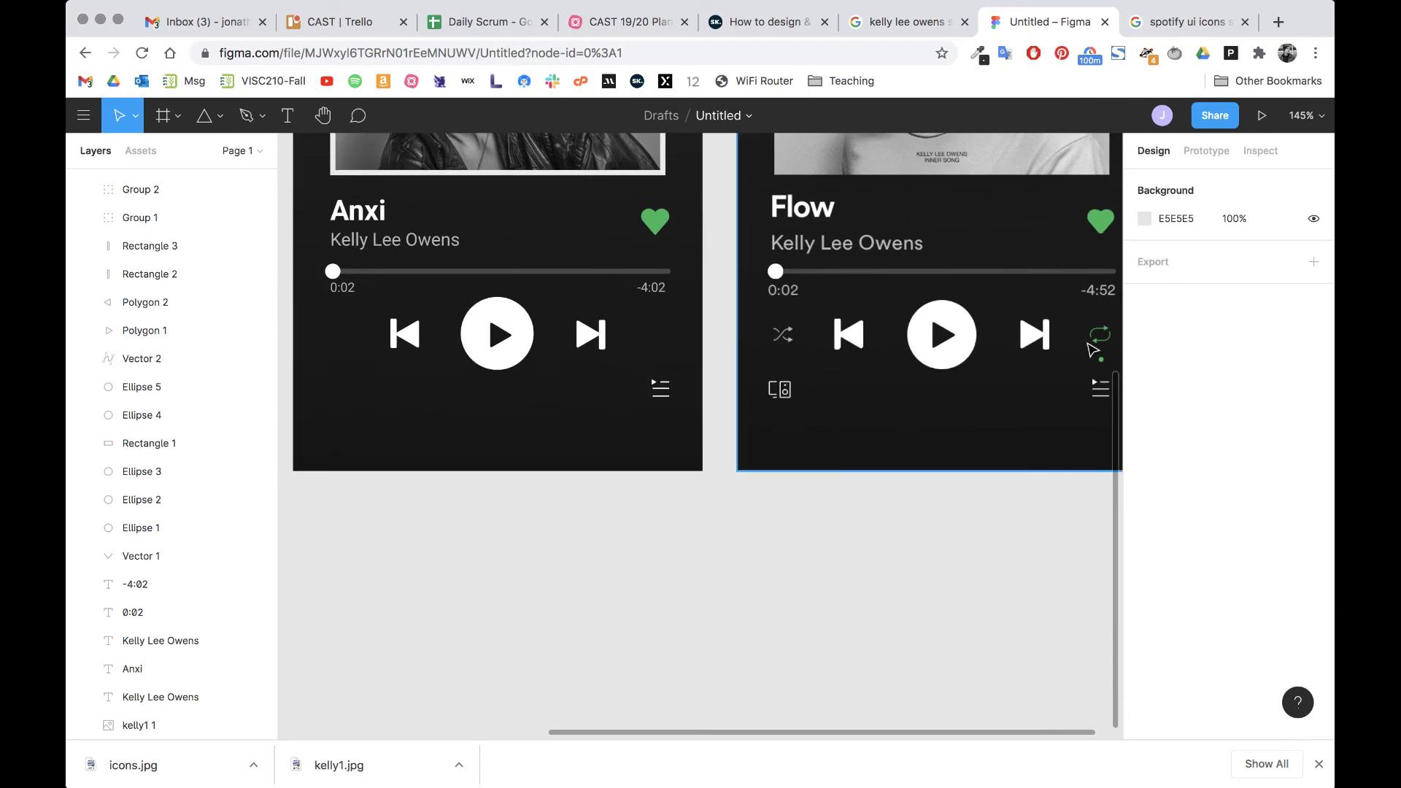
scroll(1092, 350, "right", 3)
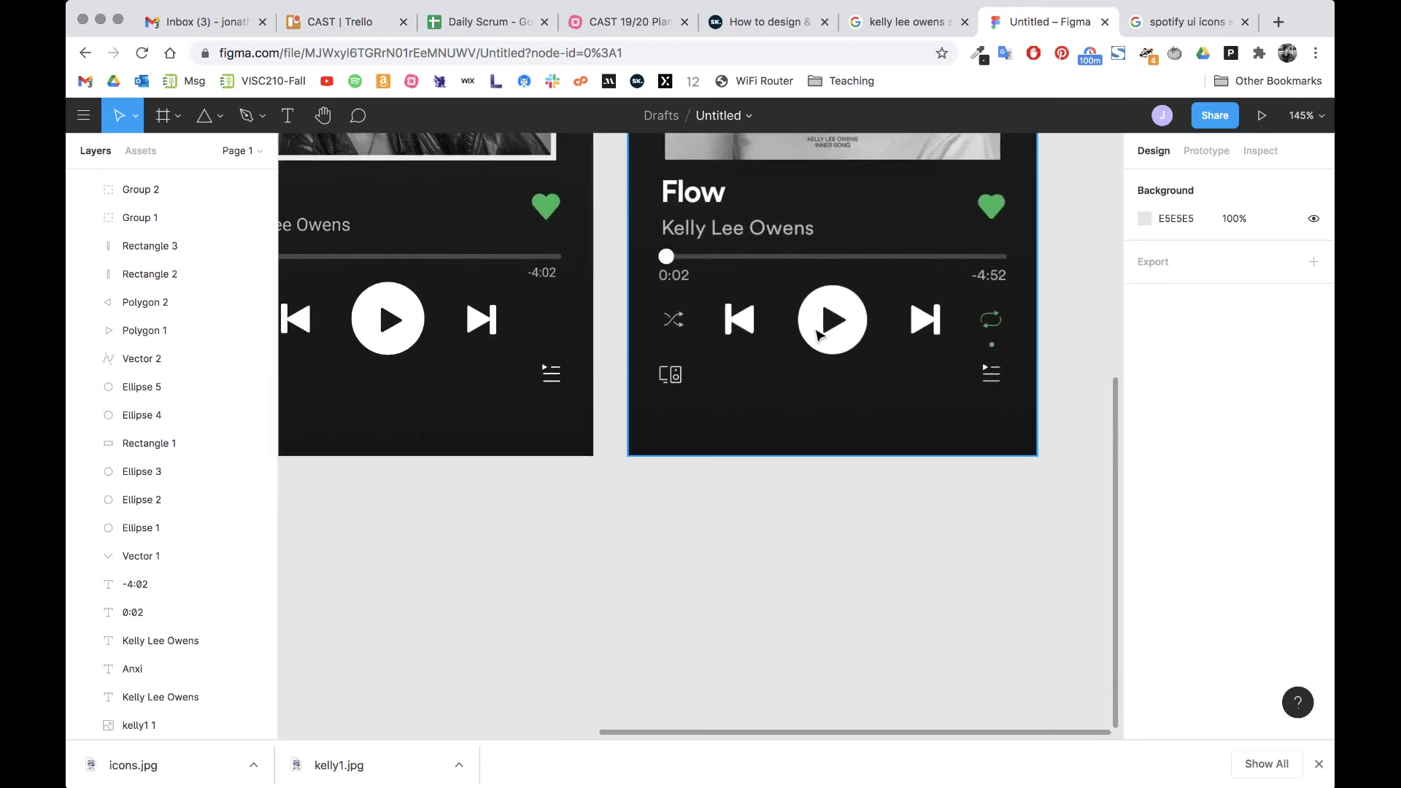
scroll(904, 332, "down", 5)
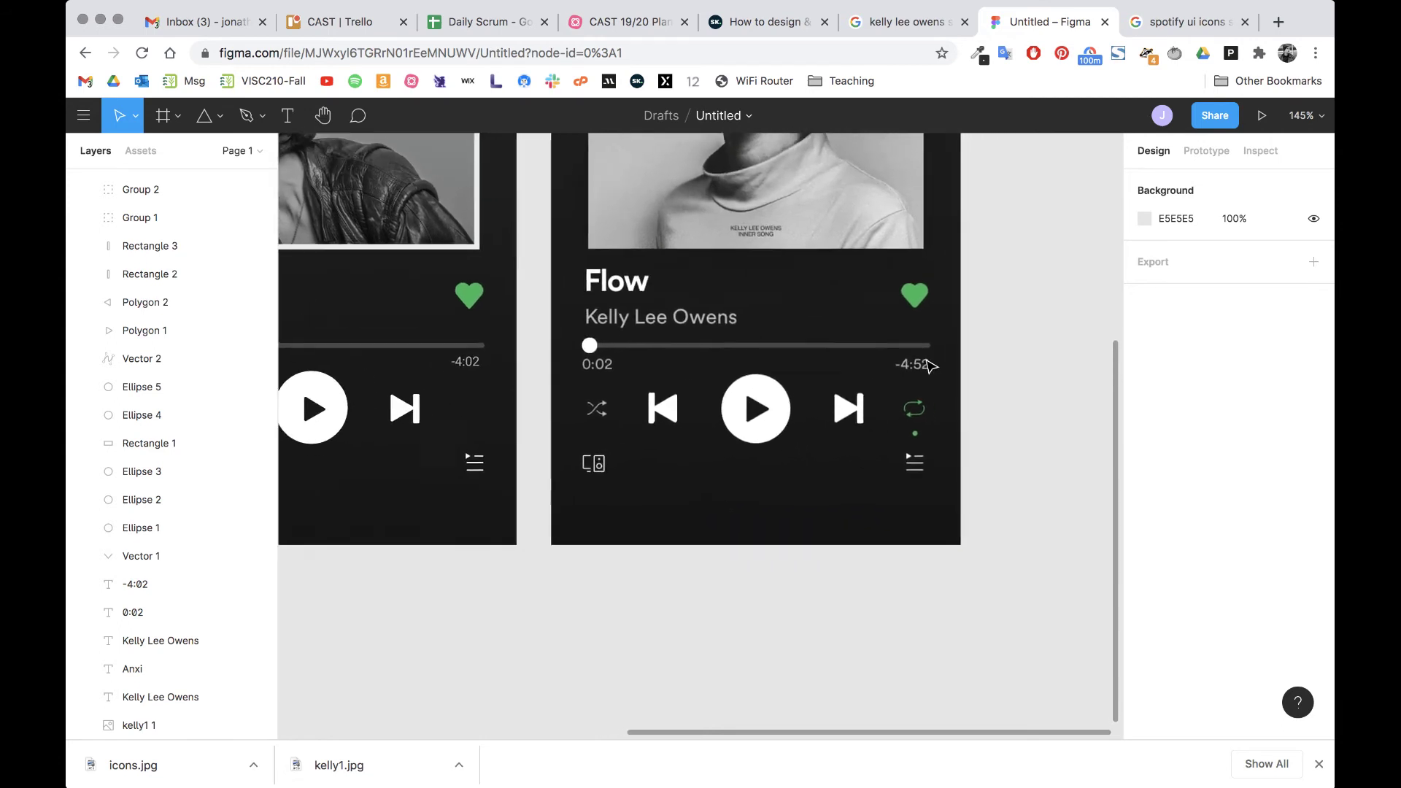
scroll(926, 365, "left", 5)
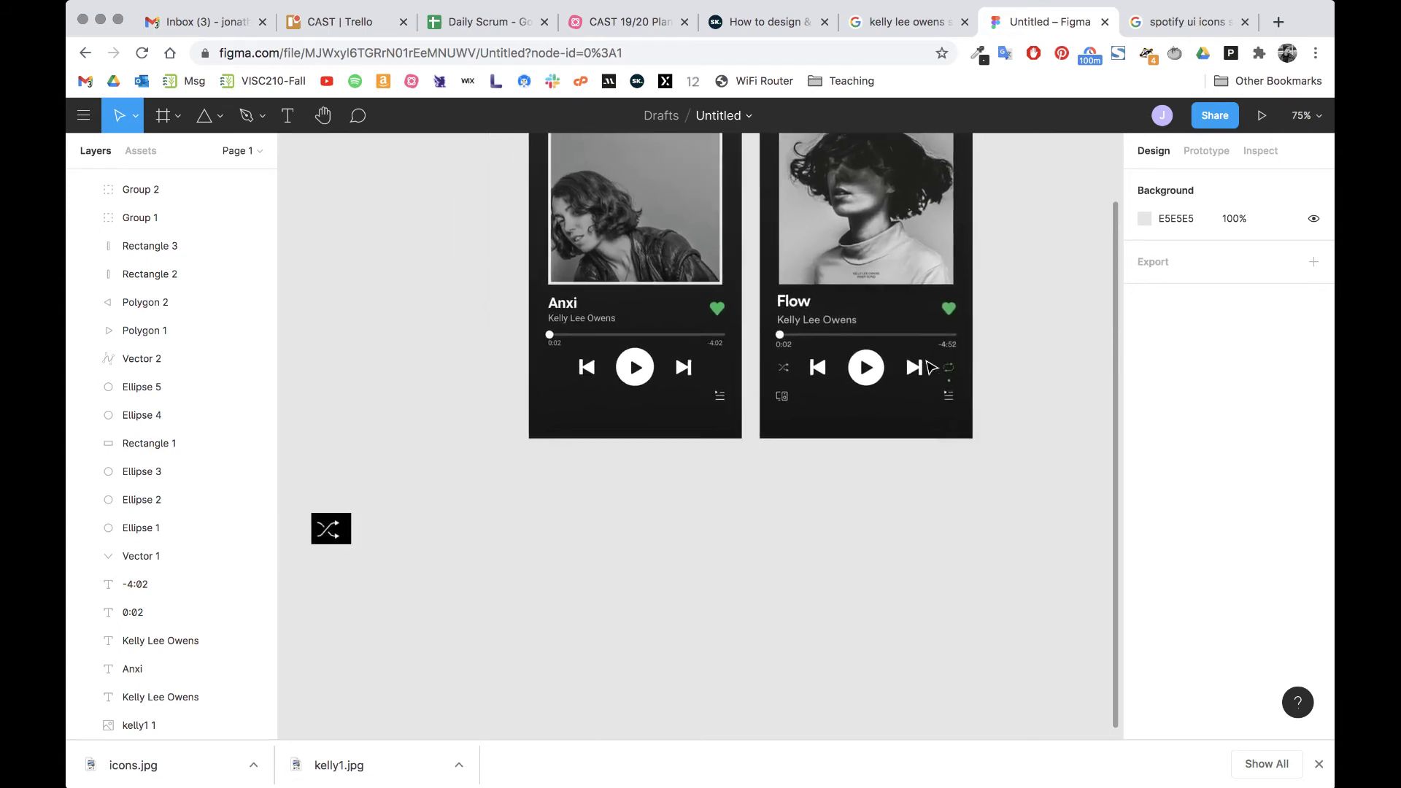
left_click(362, 523)
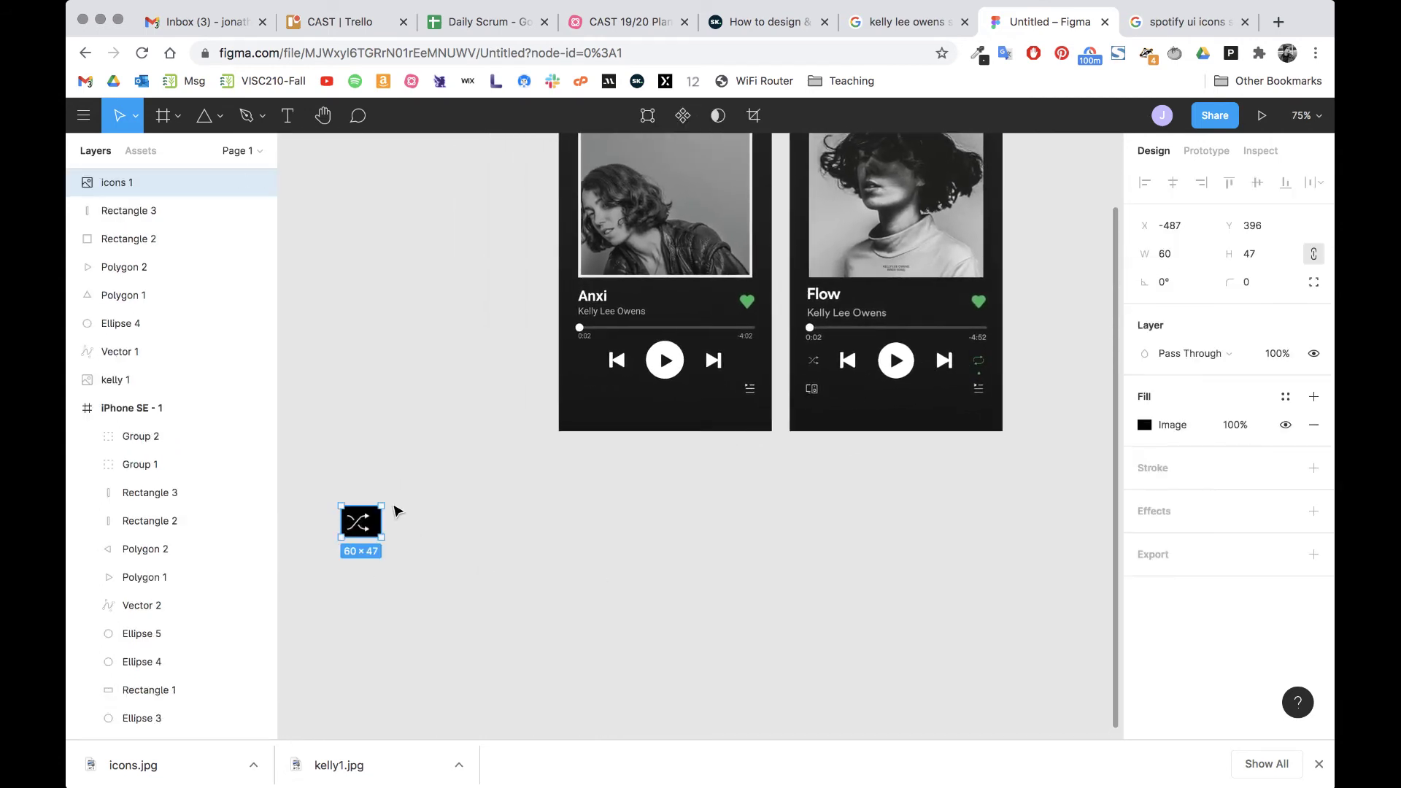
key("Delete")
scroll(743, 346, "right", 5)
scroll(744, 346, "up", 5)
Step: Duplicate the Flow screen image beside the original and switch the copy's image fill to Crop mode
left_click(747, 325)
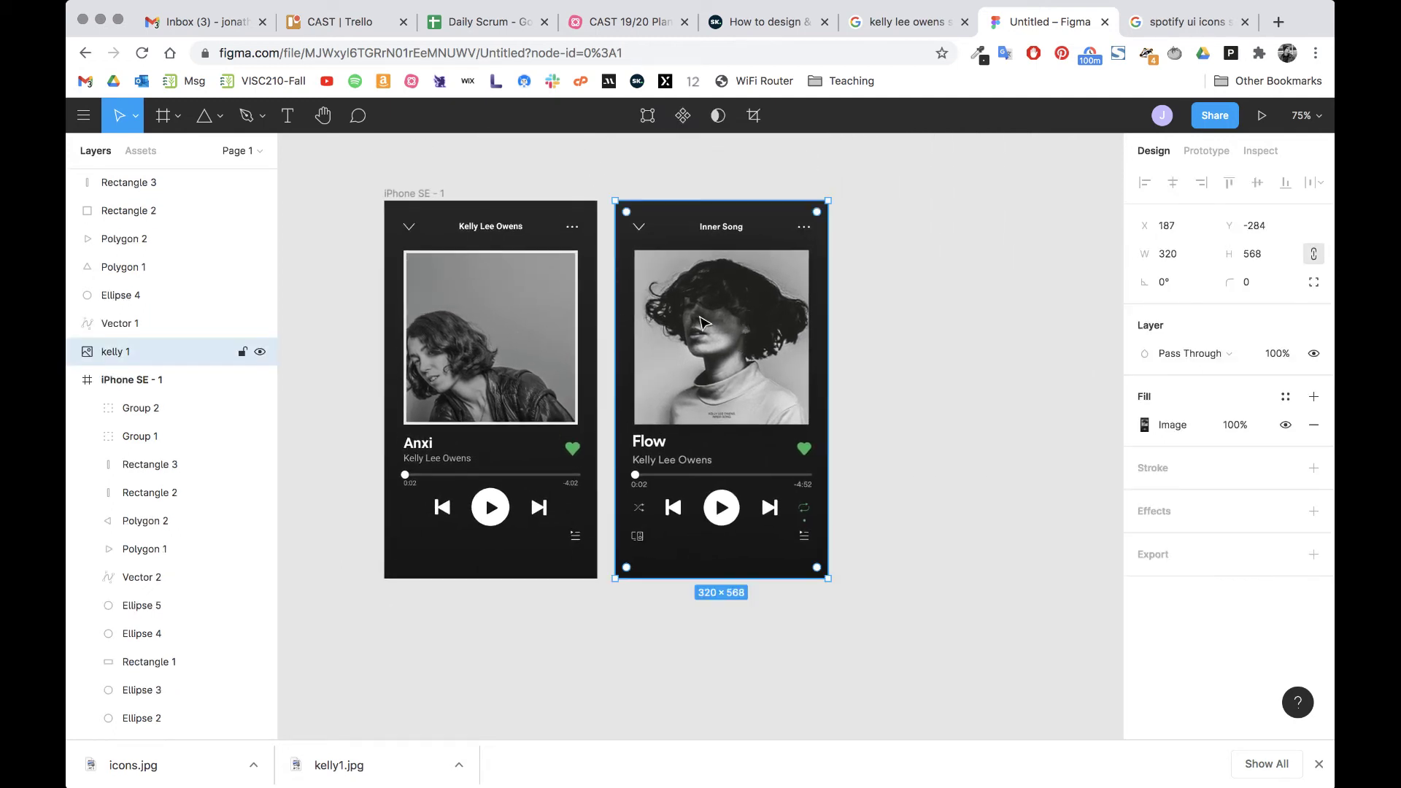
left_click_drag(703, 382, 941, 461)
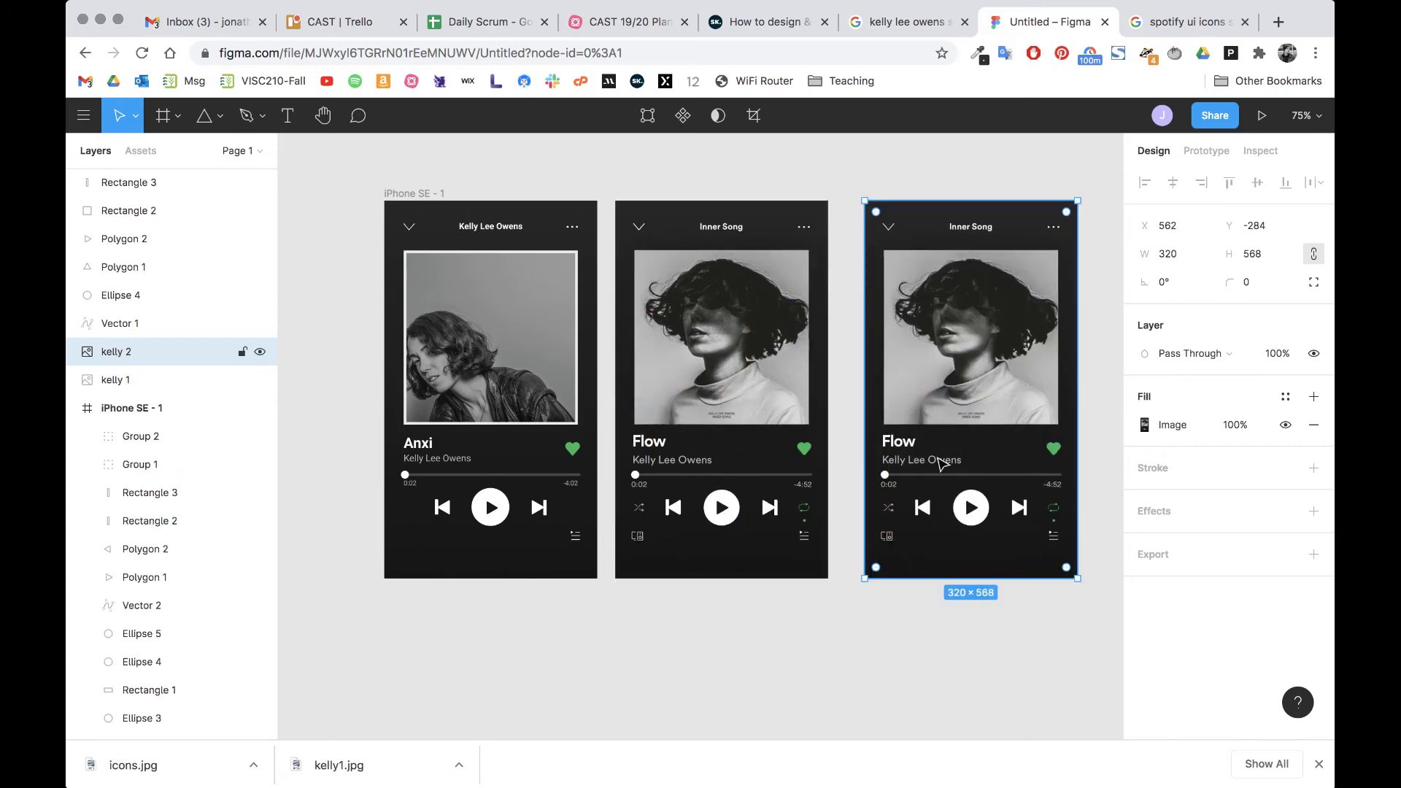
left_click(1177, 432)
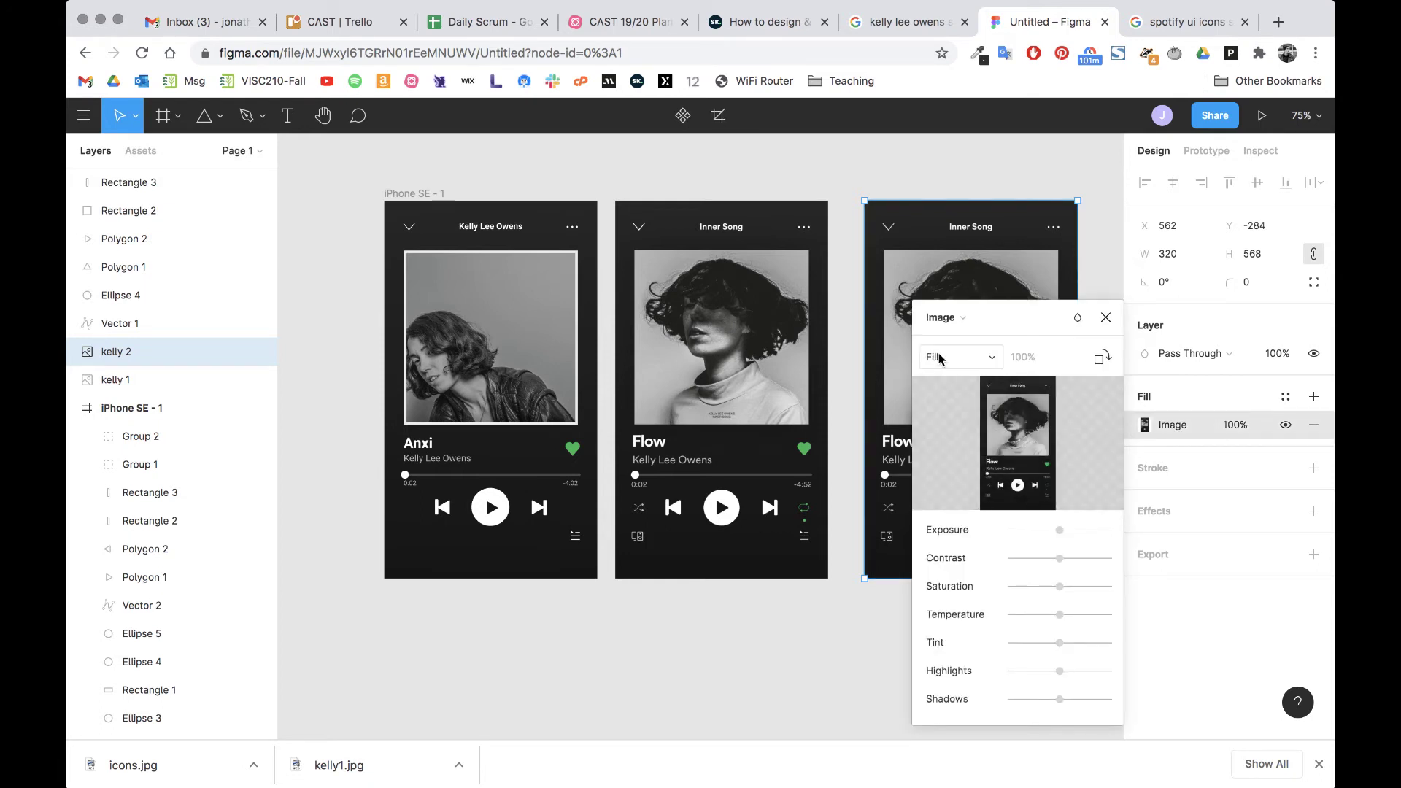
left_click(971, 357)
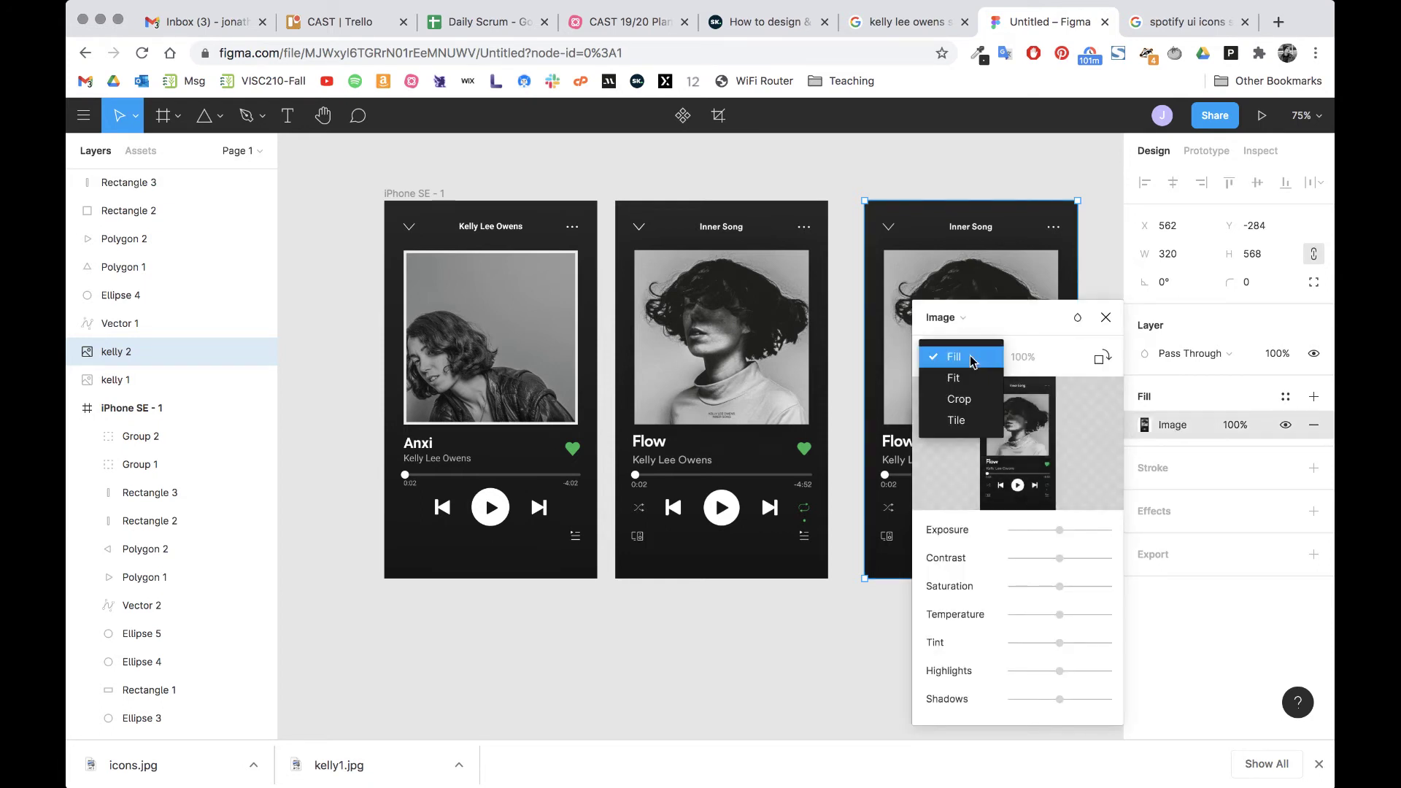
left_click(960, 400)
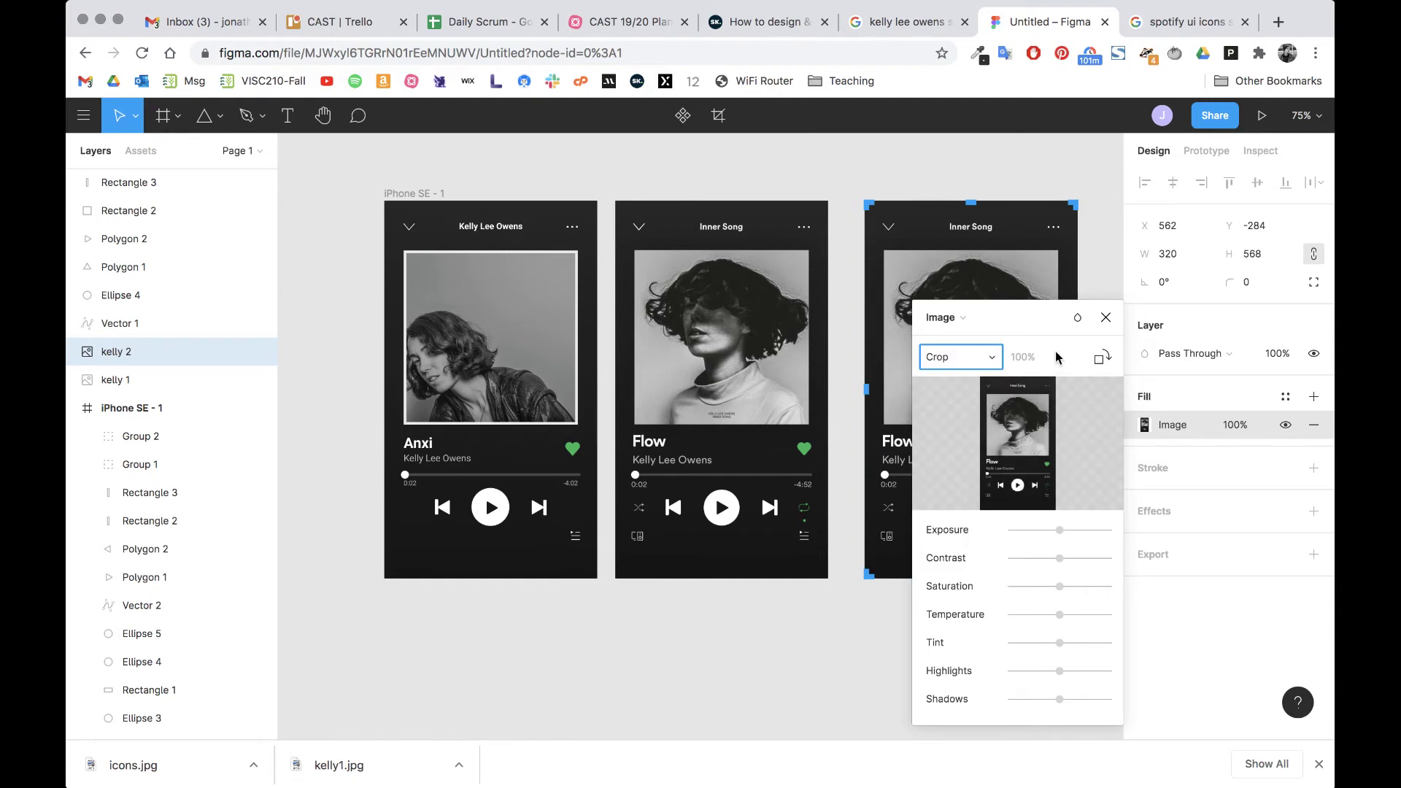
left_click_drag(1024, 326, 1211, 297)
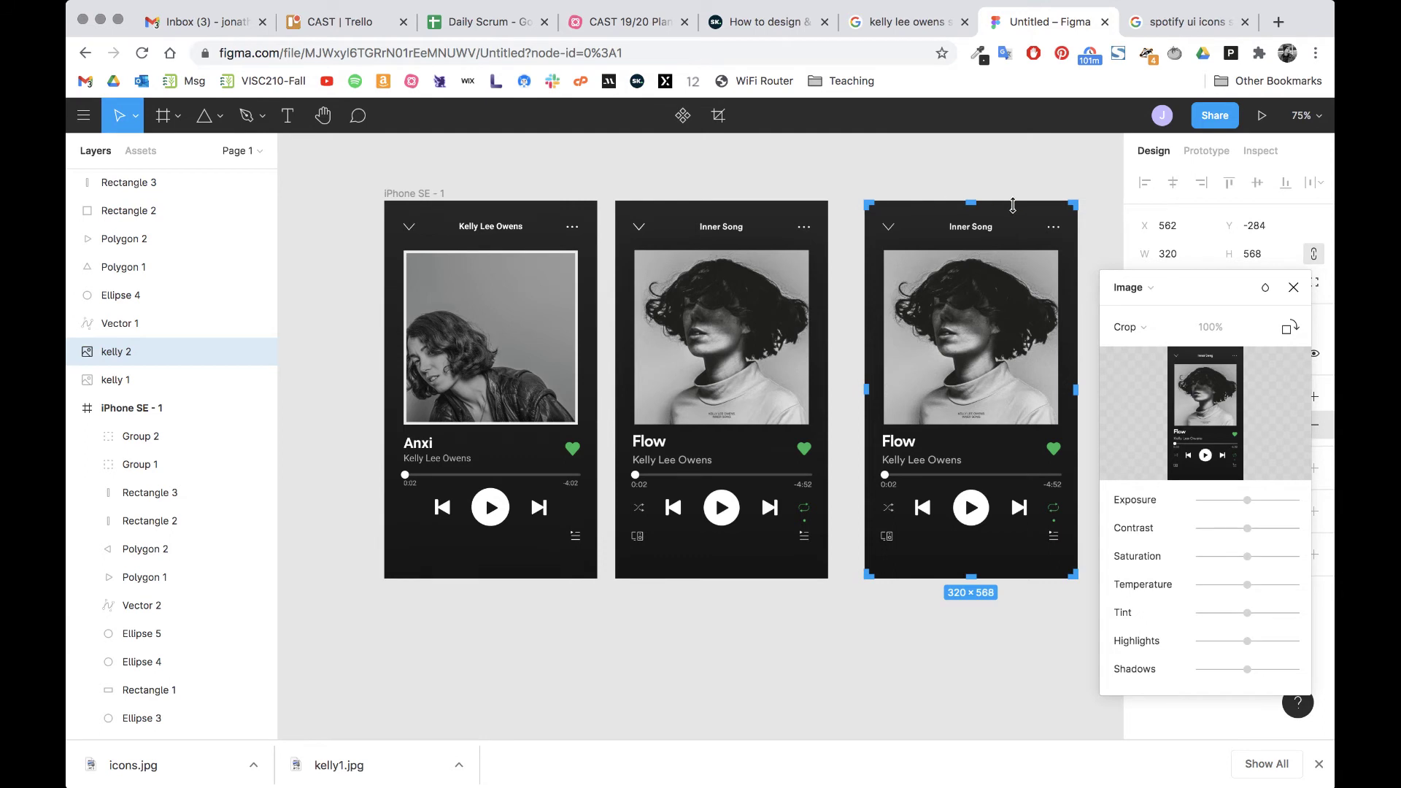
Step: Crop the copy down to only the green repeat icon at 18×30
scroll(978, 438, "right", 5)
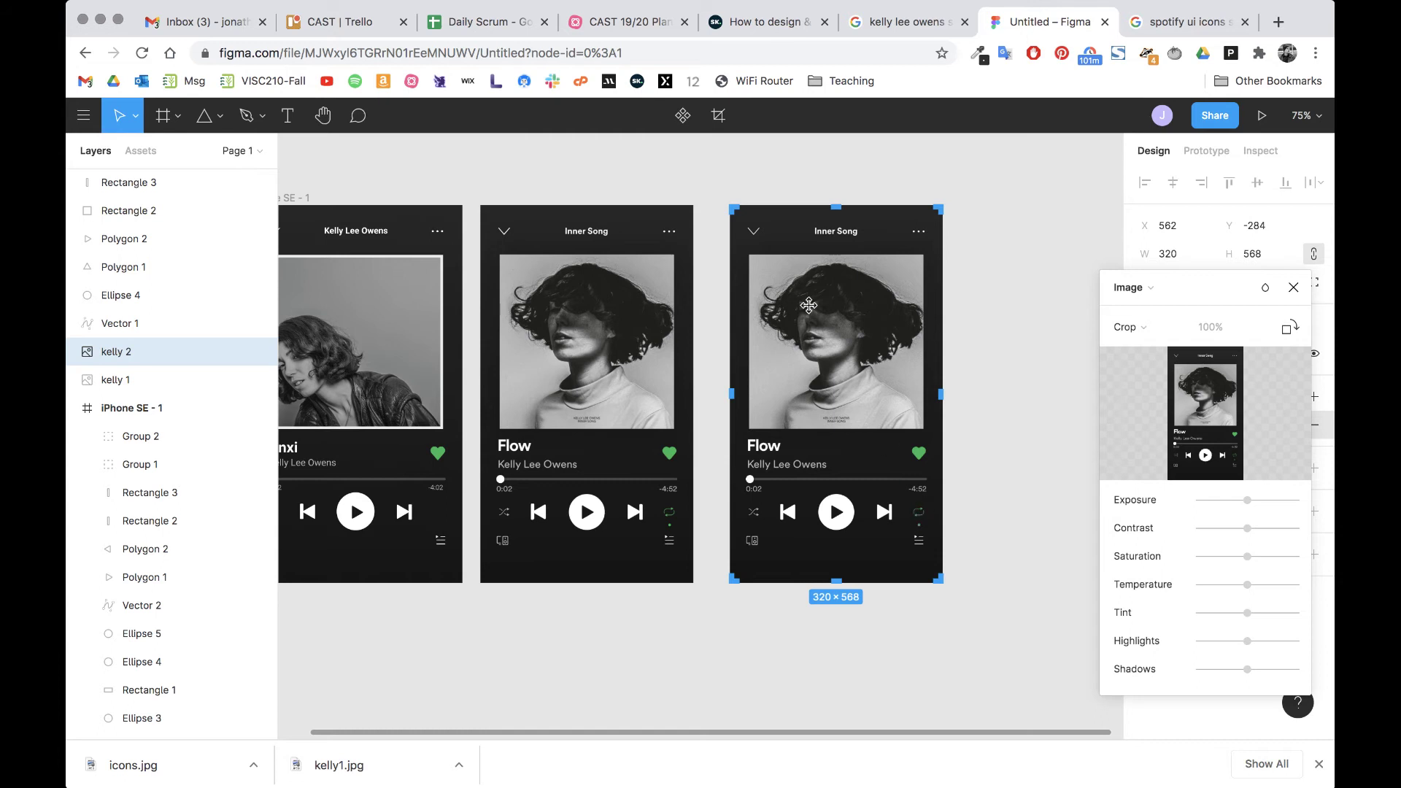
left_click_drag(732, 209, 902, 494)
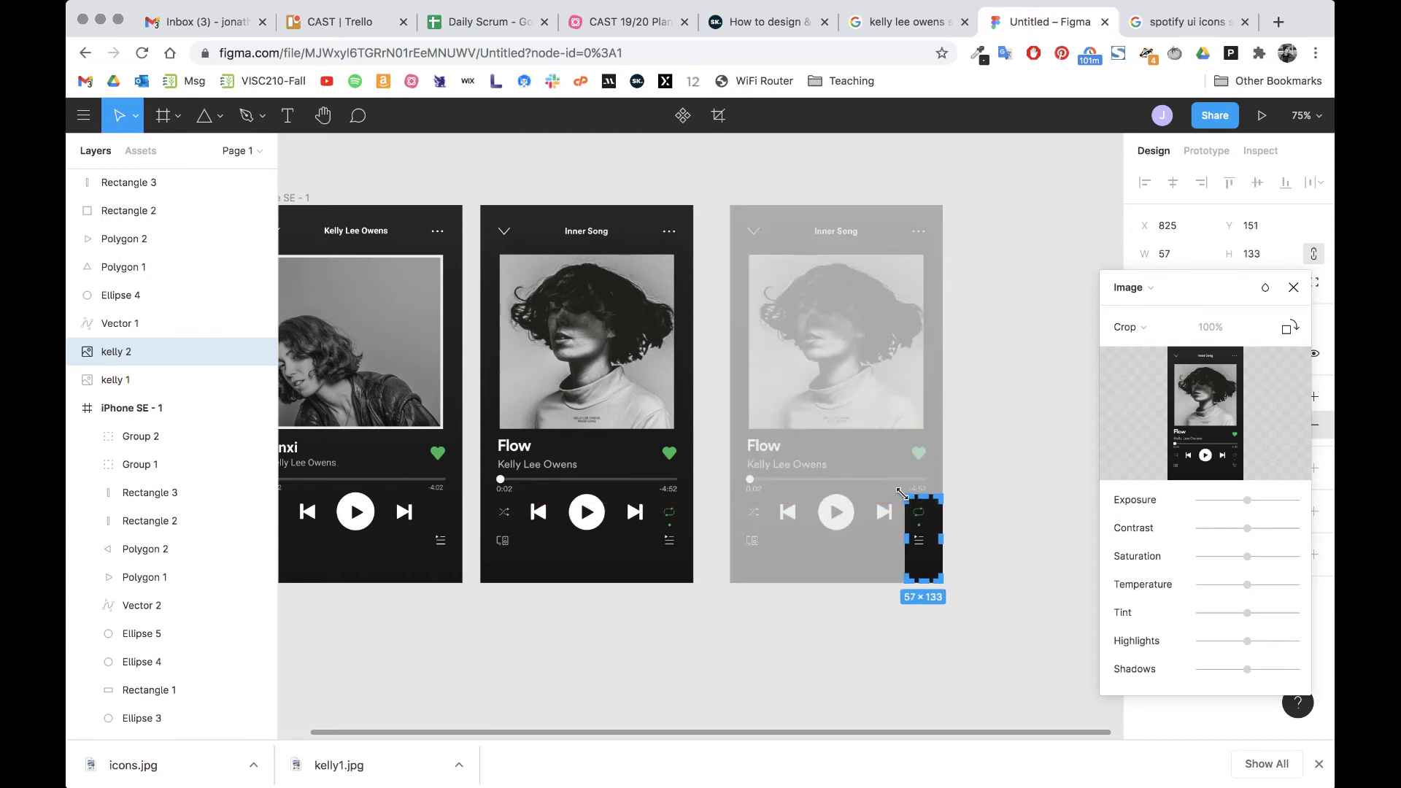
scroll(920, 529, "up", 10)
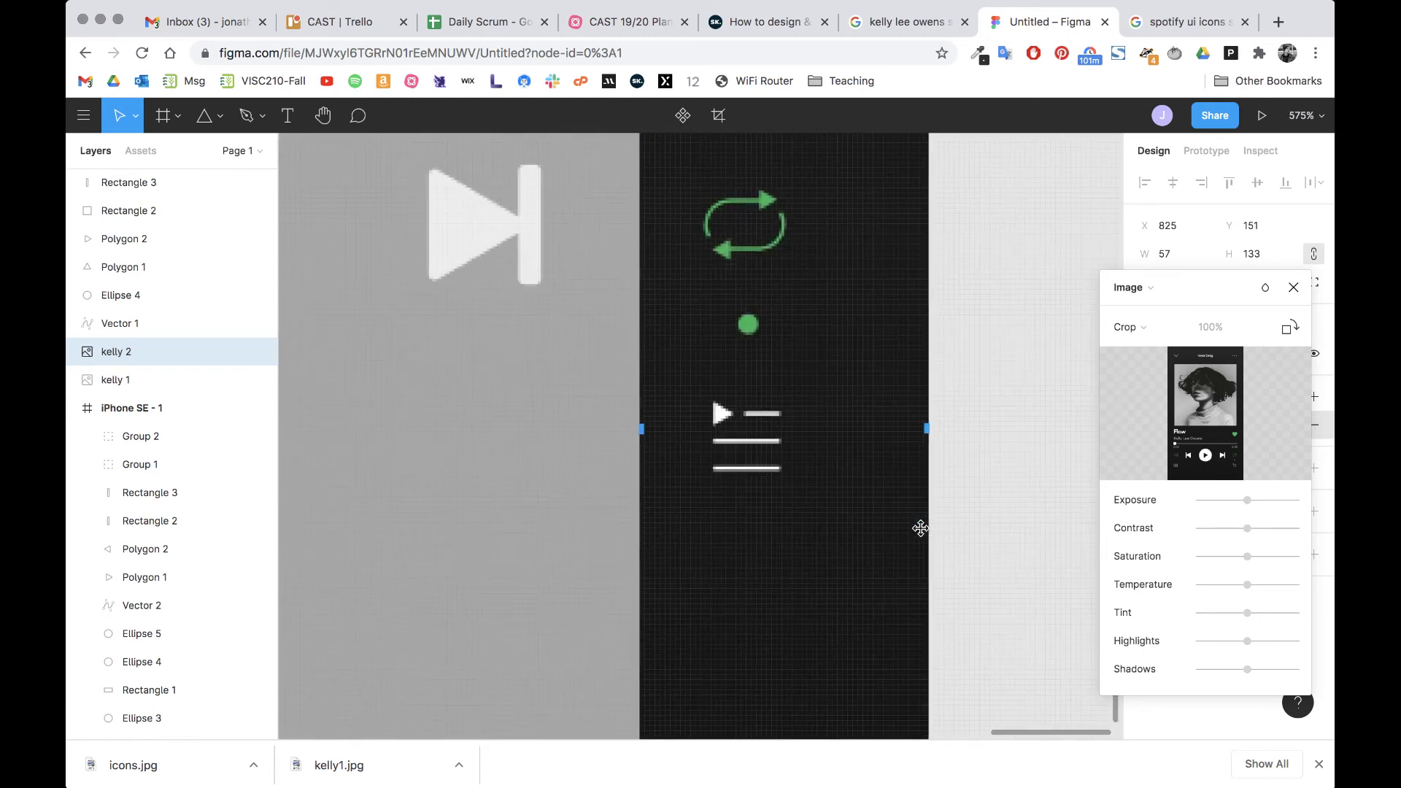
scroll(920, 529, "down", 3)
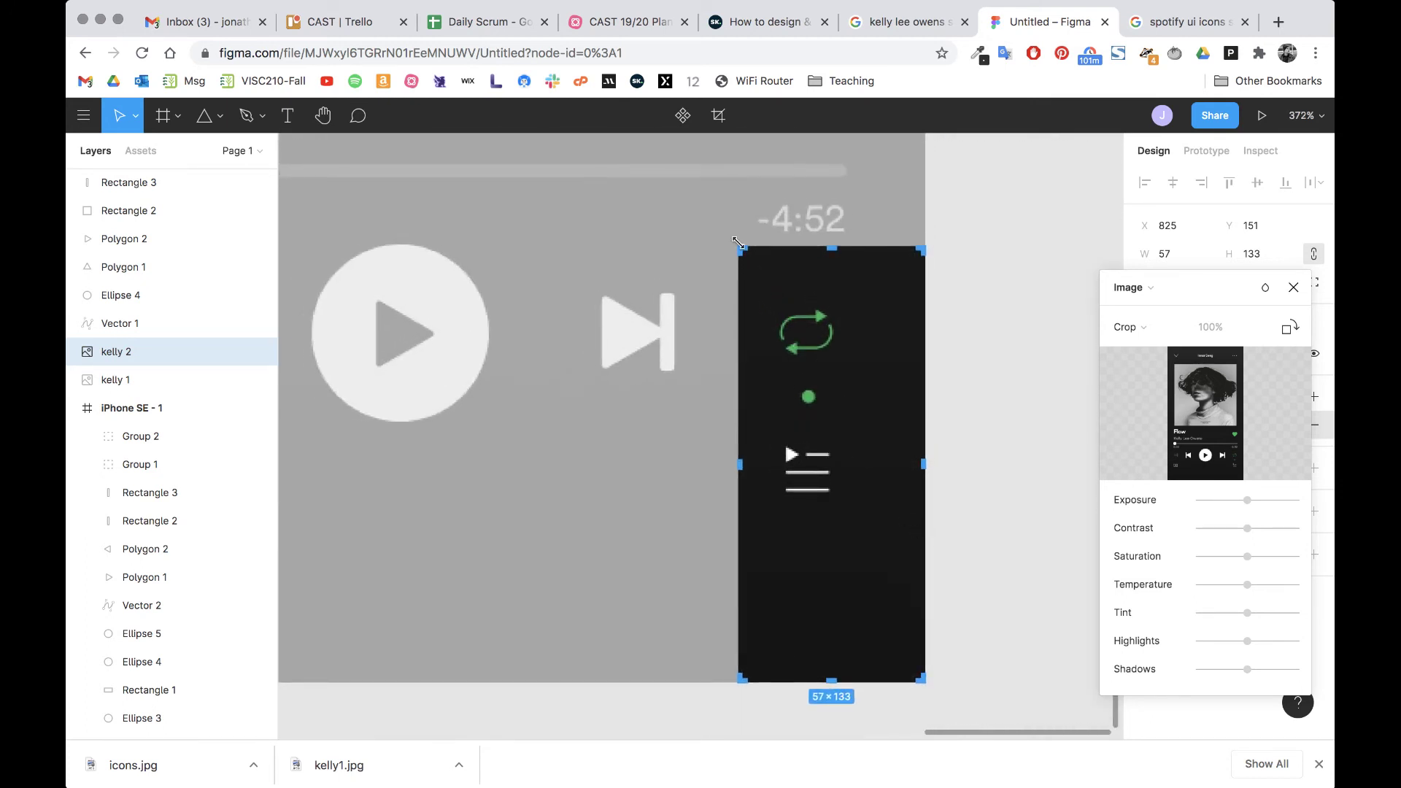
left_click_drag(738, 256, 778, 309)
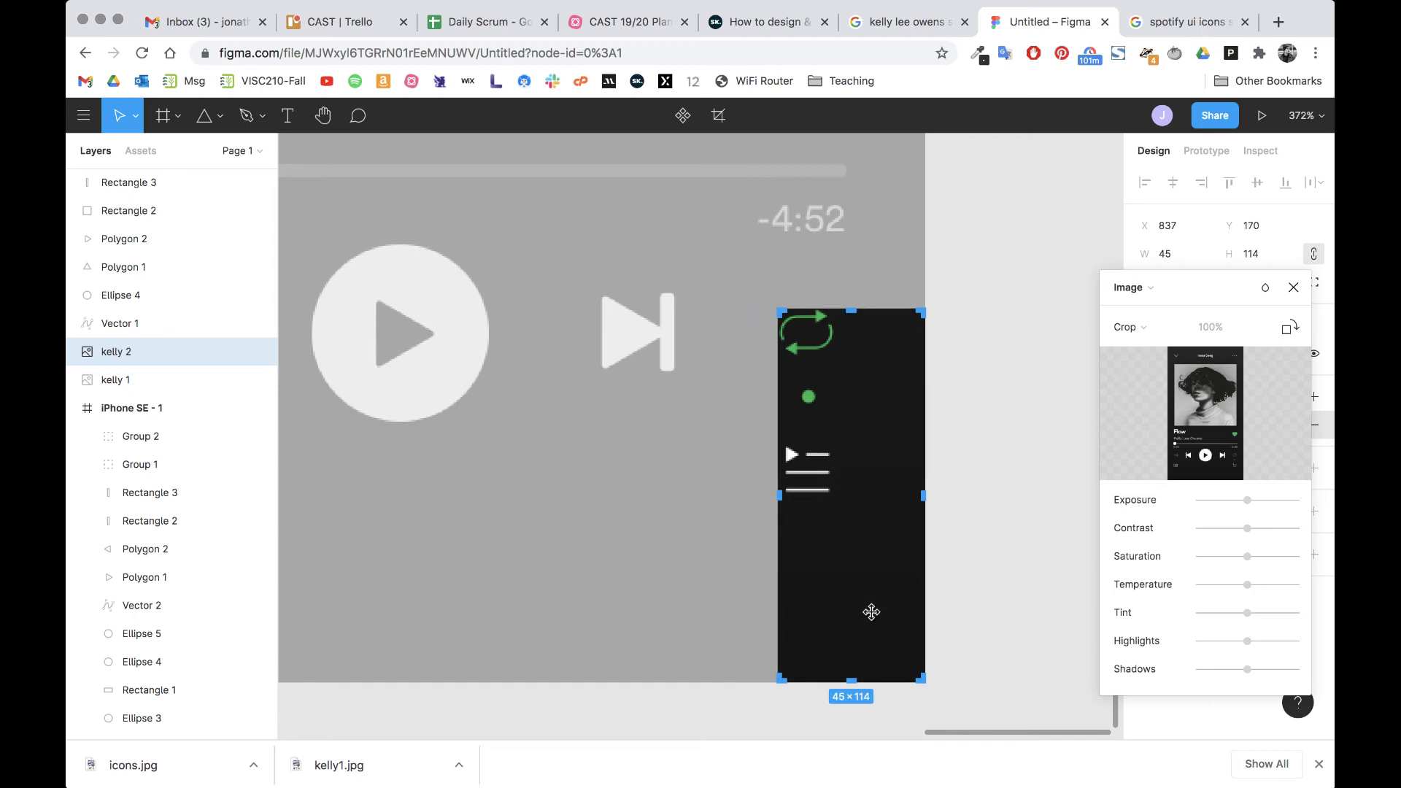
left_click_drag(923, 683, 836, 407)
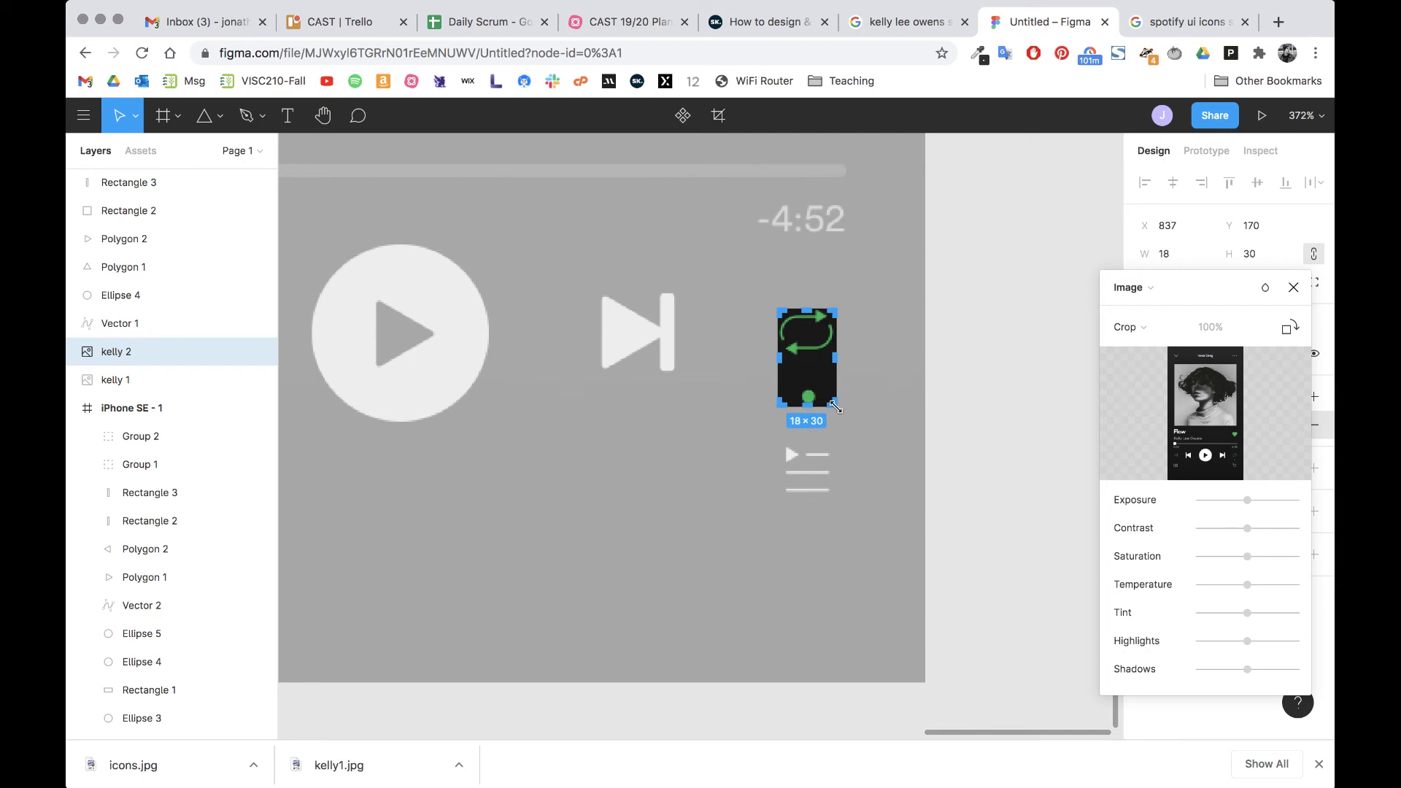
scroll(835, 404, "down", 5)
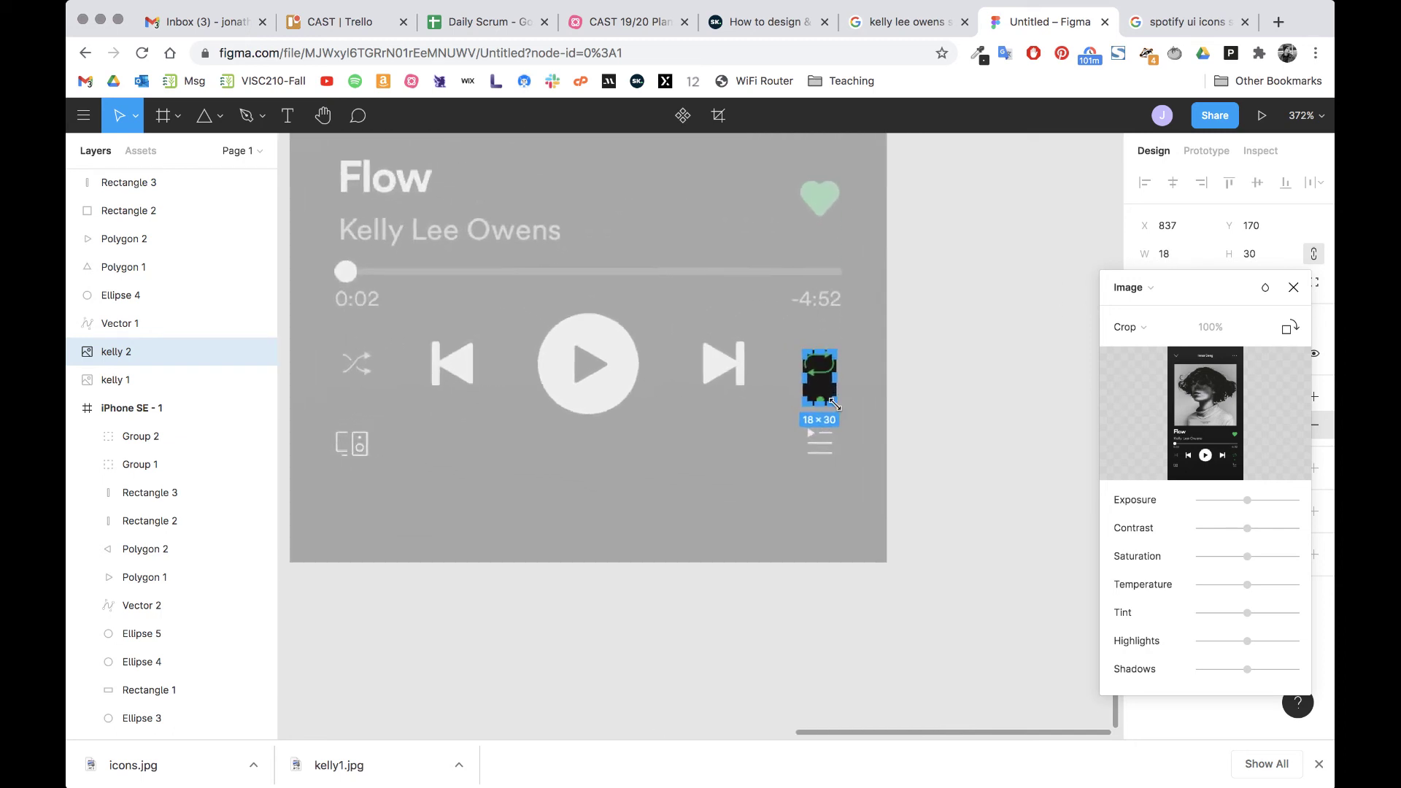
key("Escape")
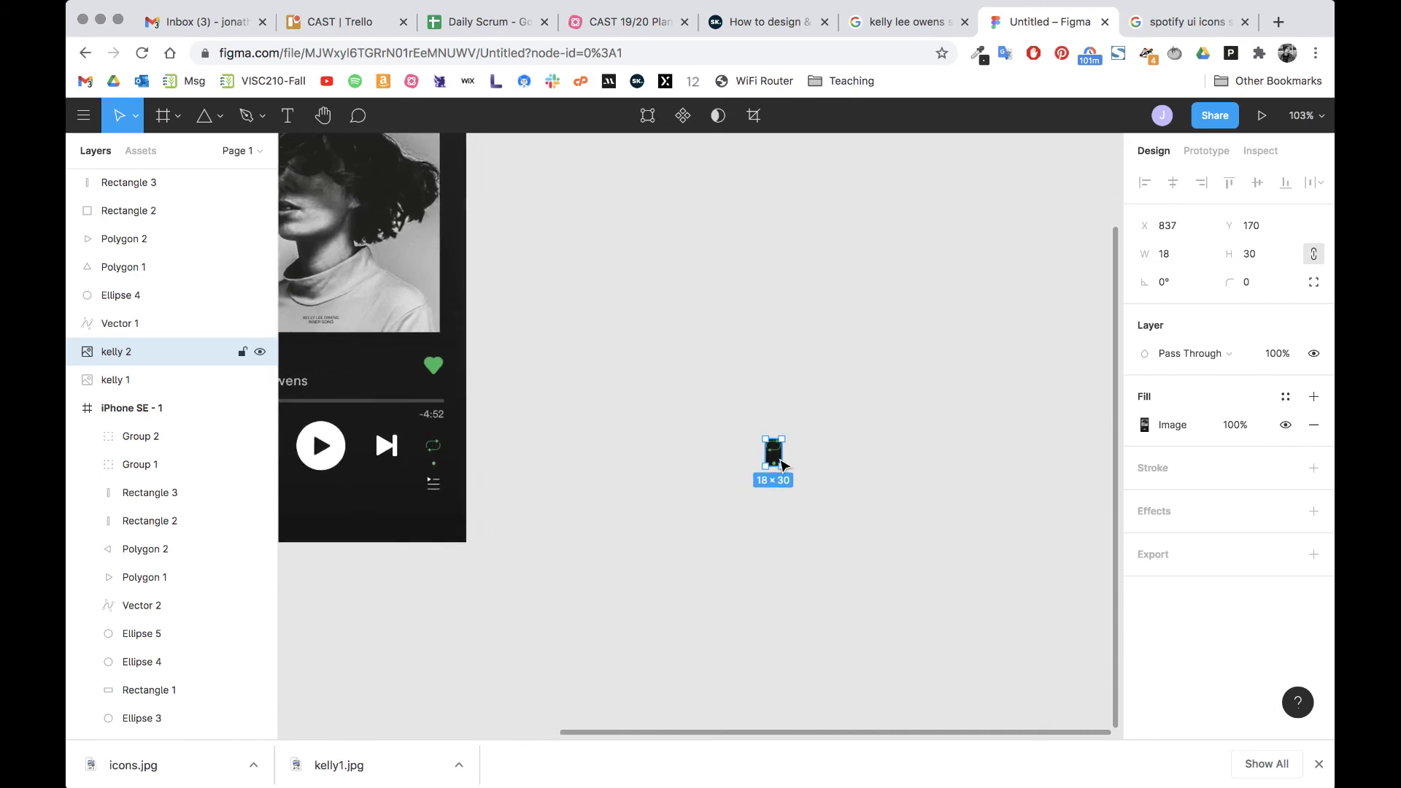
Step: Move the cropped repeat icon onto the Anxi screen, right of the next-track button
left_click_drag(775, 456, 637, 439)
scroll(575, 544, "left", 5)
scroll(588, 552, "left", 3)
left_click(691, 581)
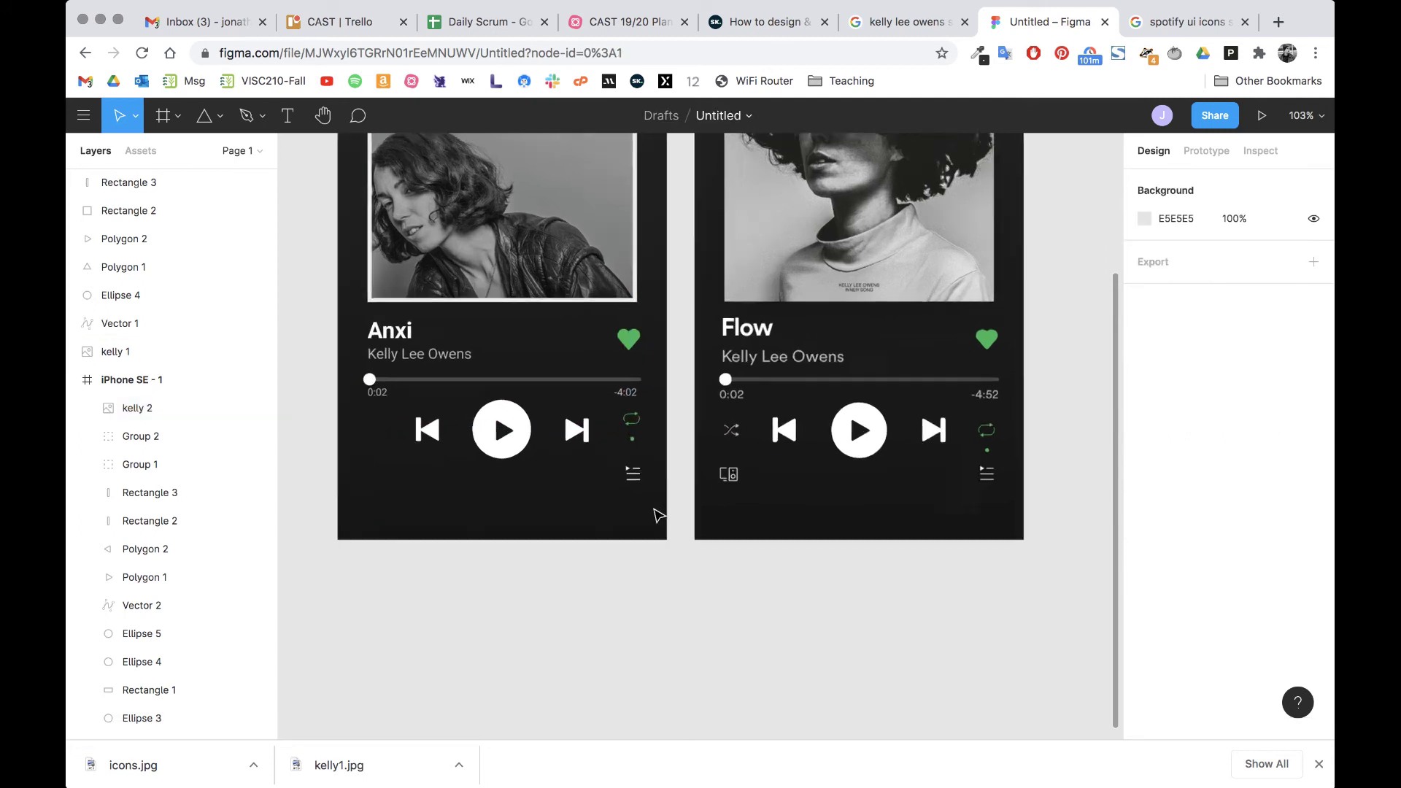
scroll(658, 516, "up", 5)
scroll(775, 459, "left", 5)
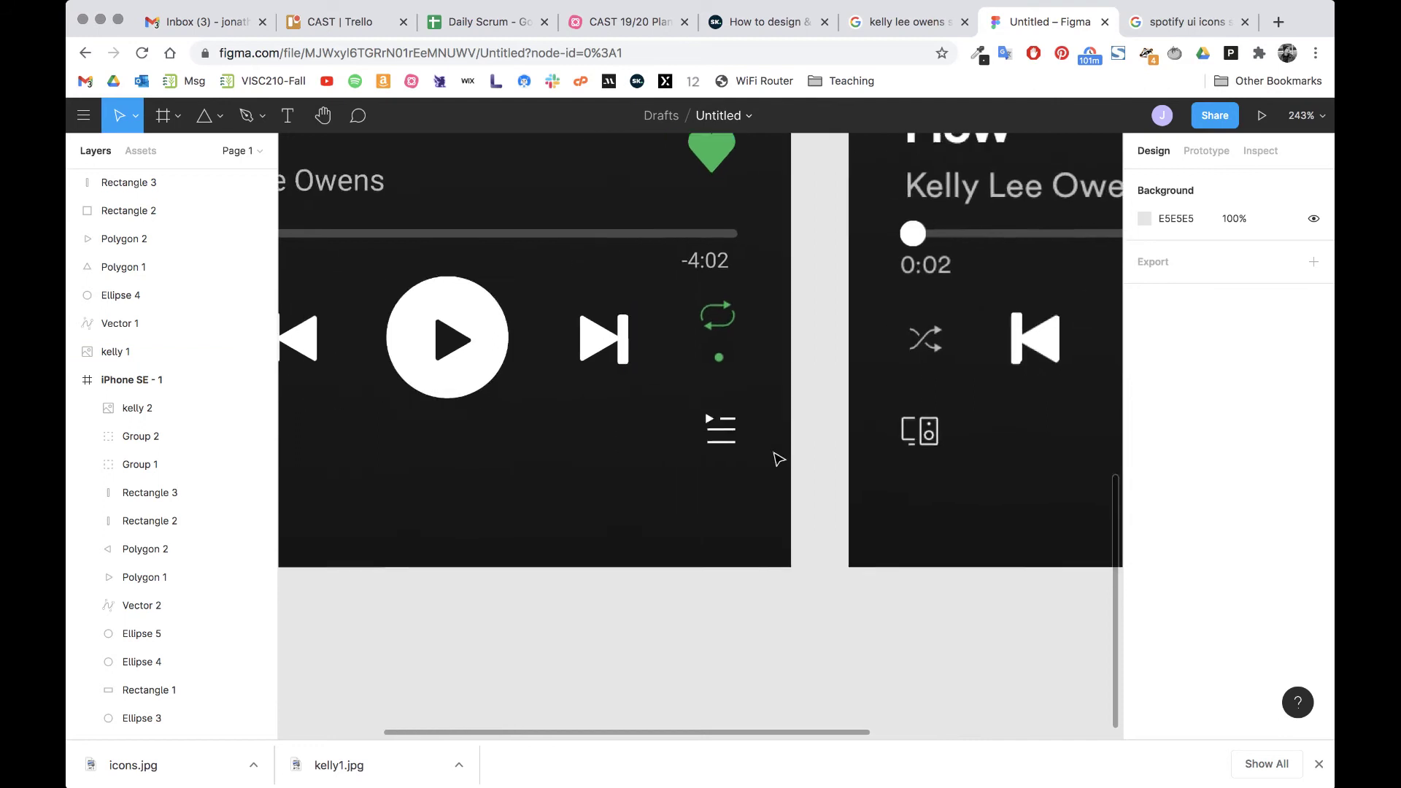
Step: Place a copy, kelly 3, left of the previous-track button and begin recropping it
left_click(829, 376)
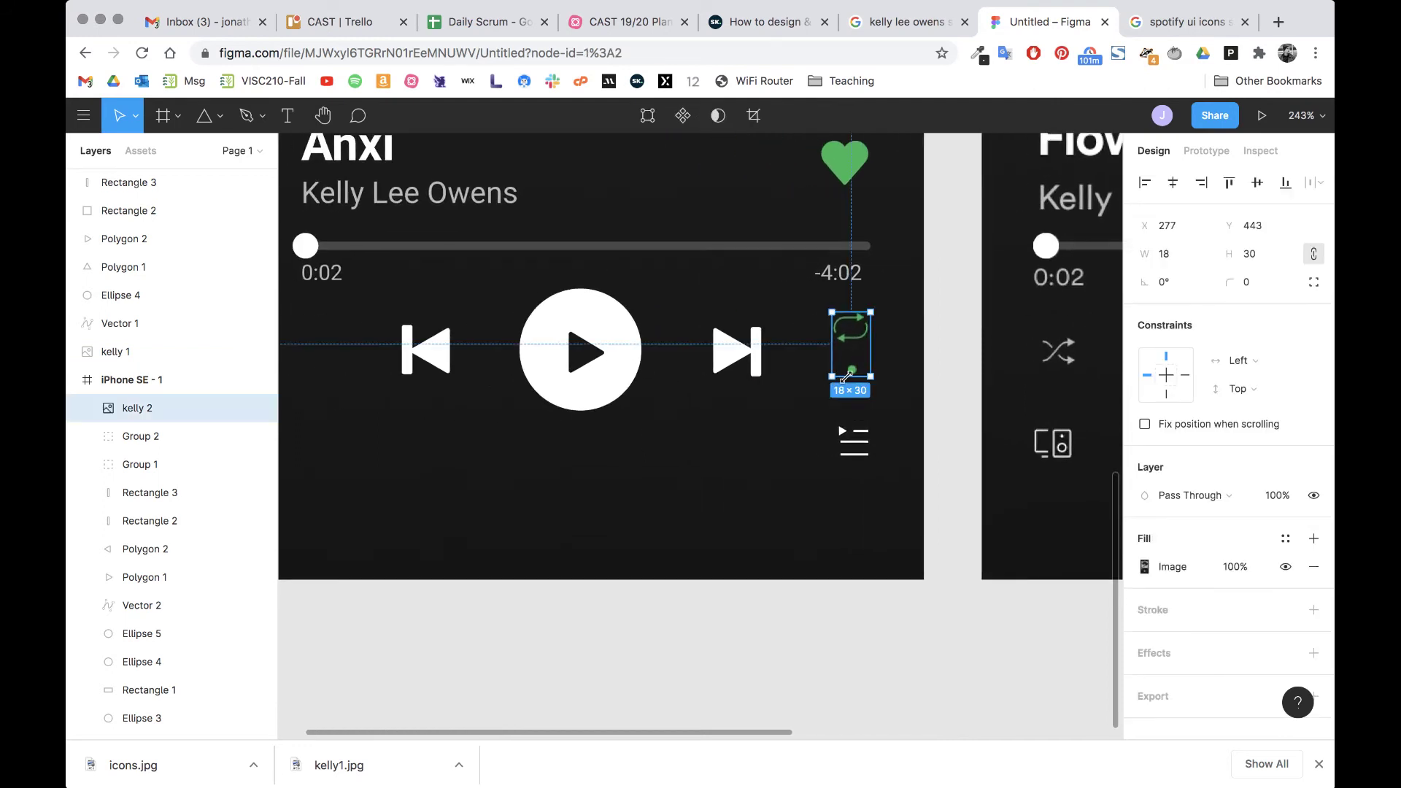
scroll(808, 438, "left", 5)
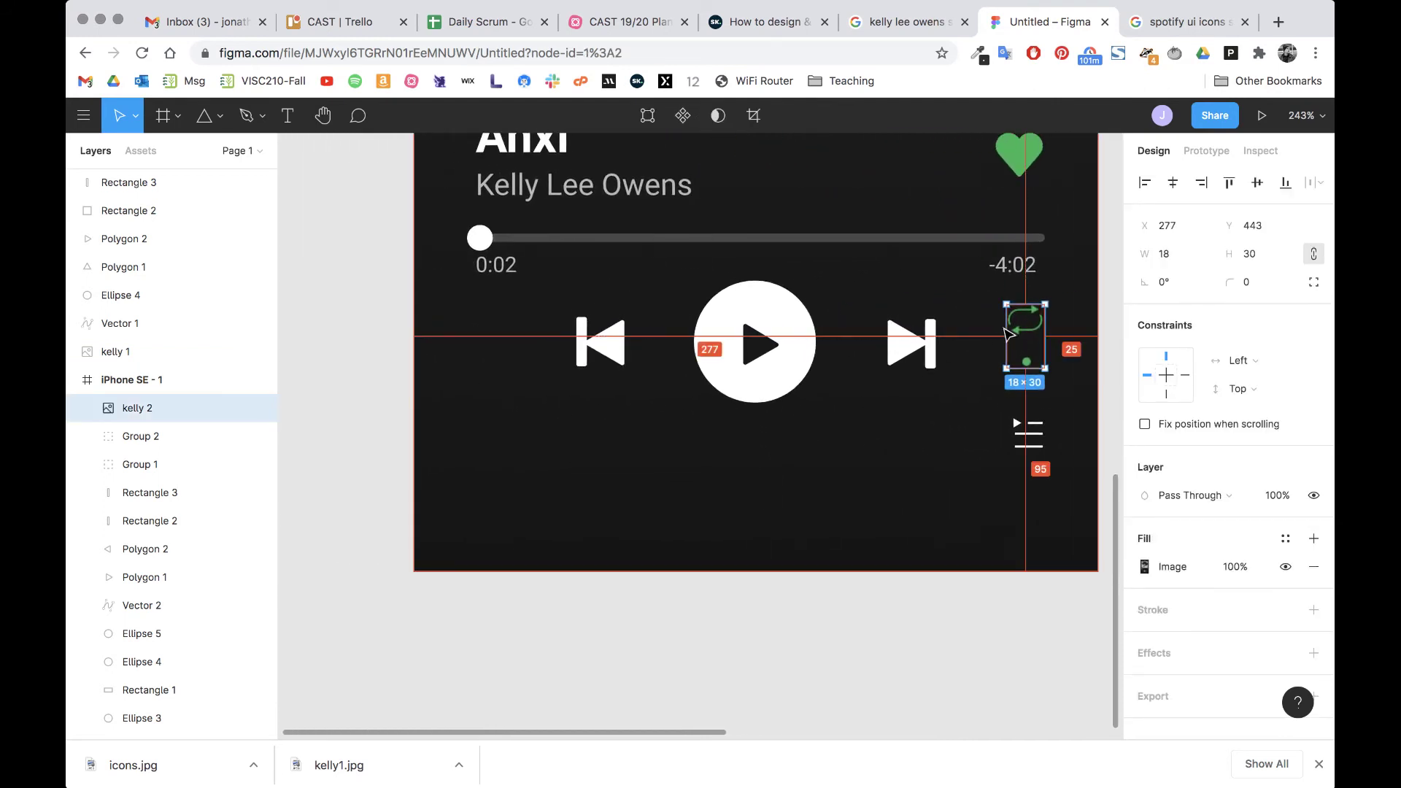
left_click_drag(1025, 343, 496, 353)
double_click(497, 338)
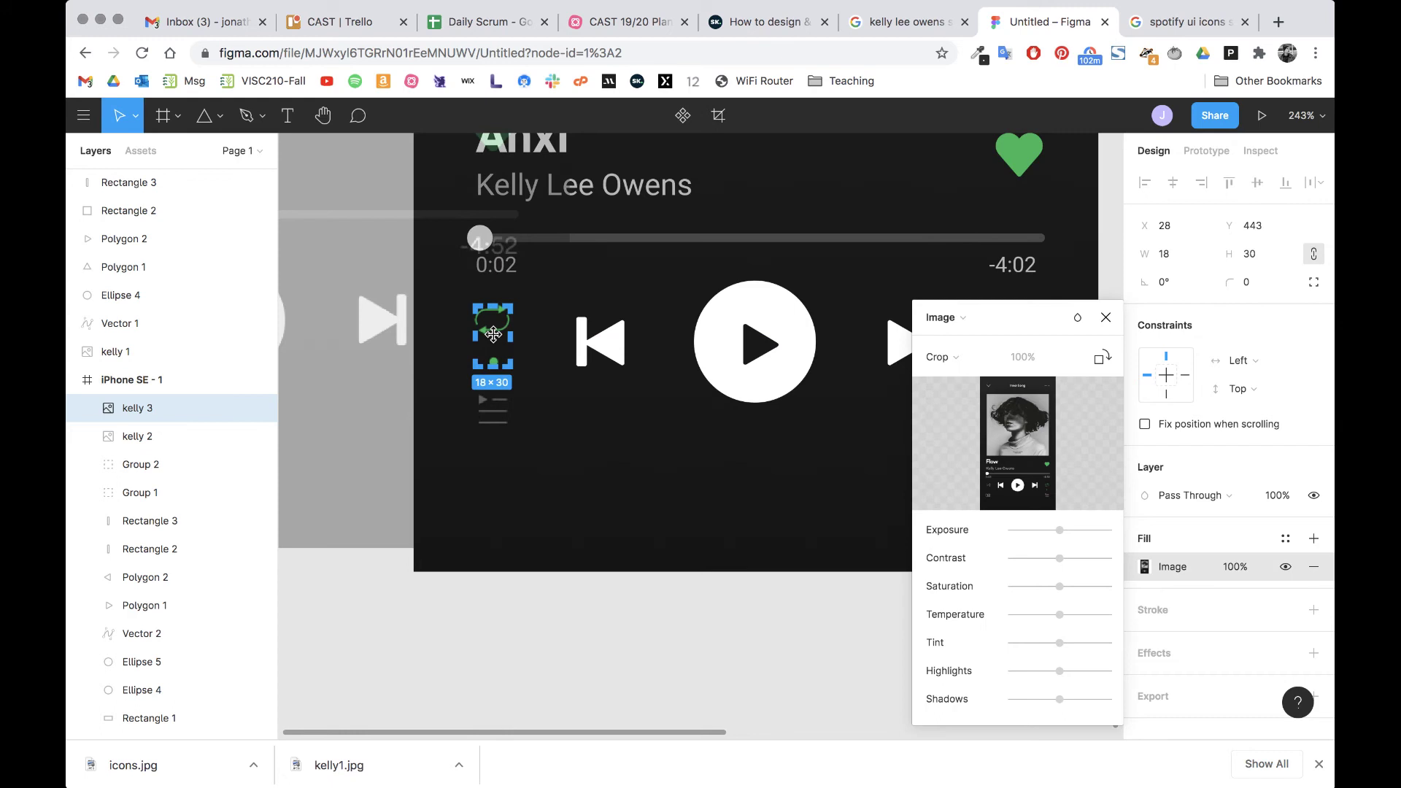
Step: Recrop kelly 3 to show the shuffle icon at 17×14
left_click_drag(427, 311, 959, 321)
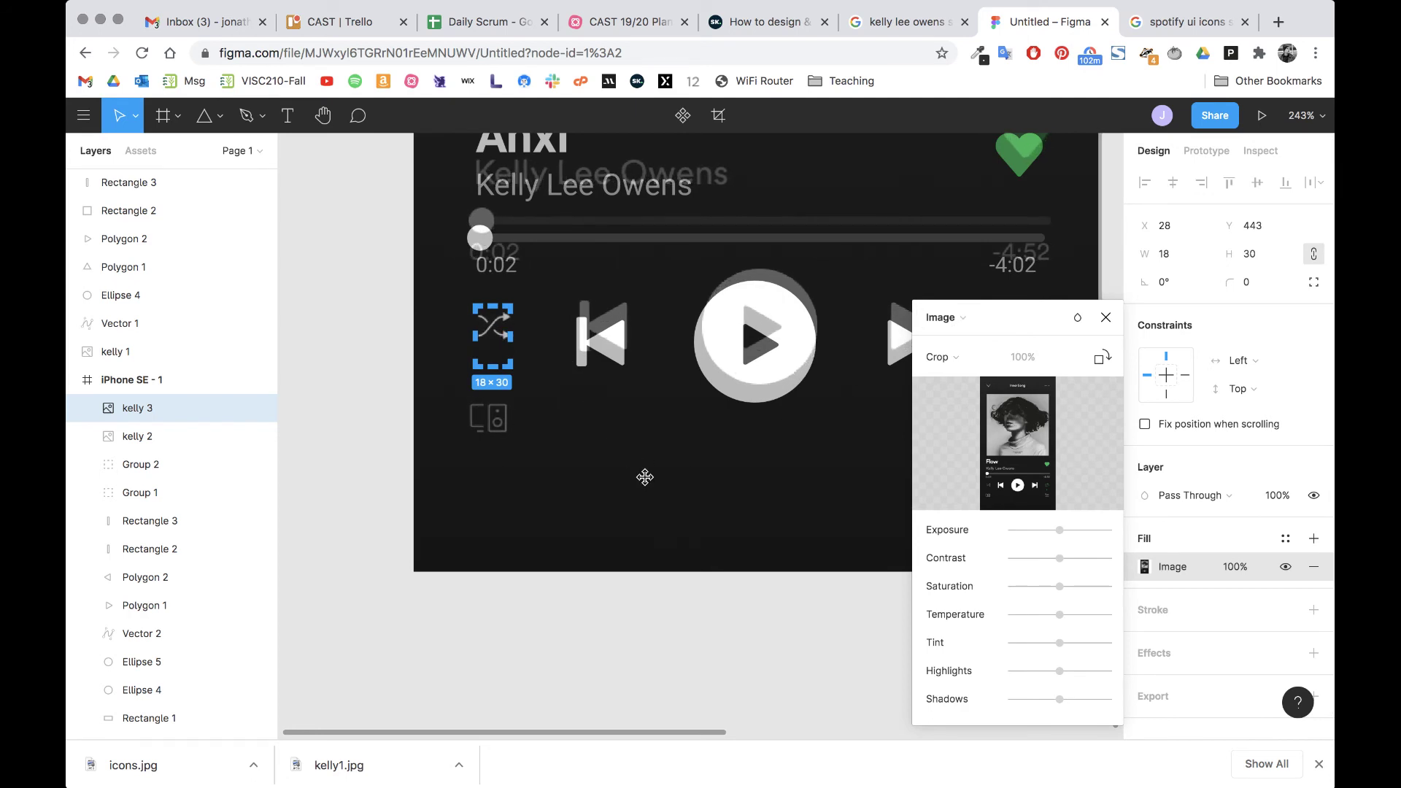
left_click_drag(644, 473, 643, 494)
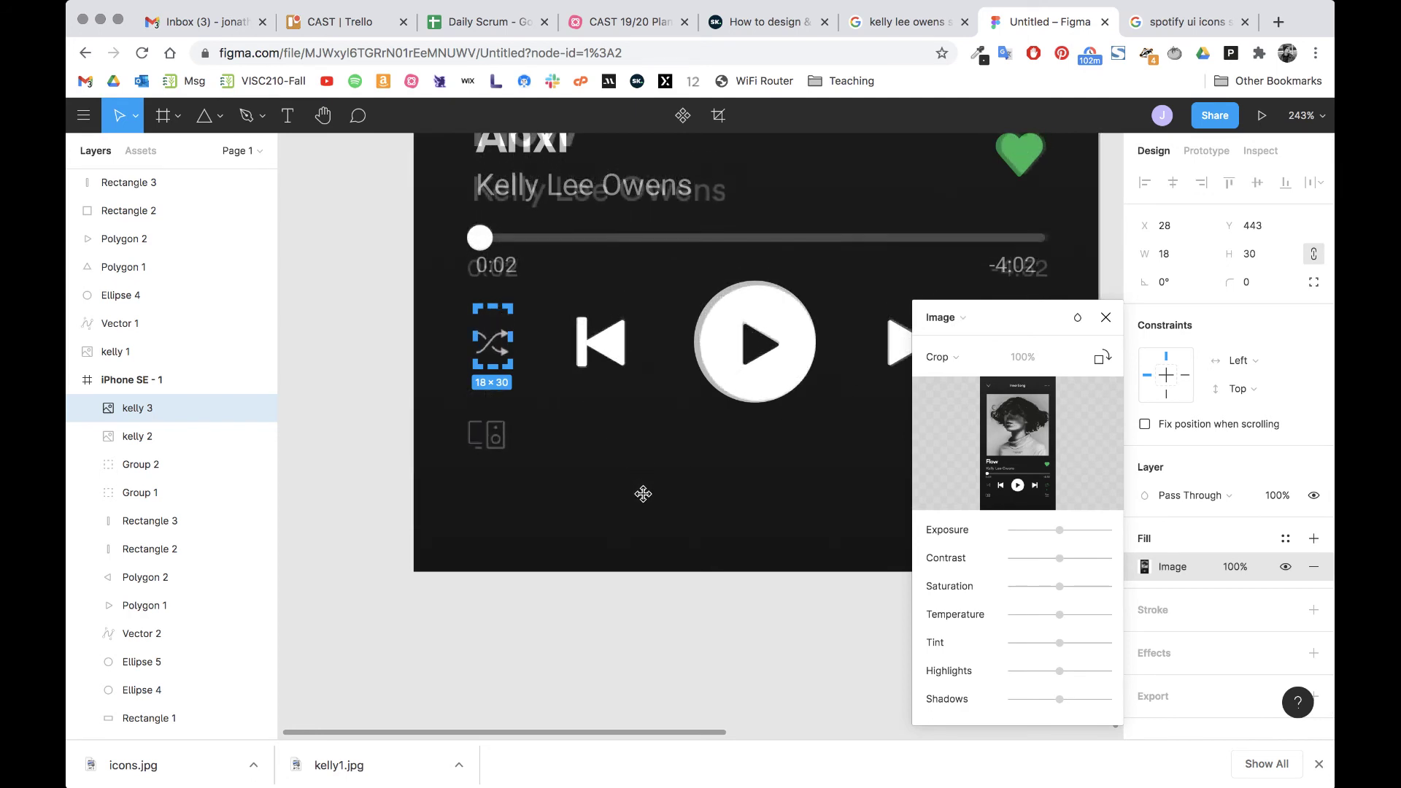
scroll(558, 488, "up", 5)
scroll(557, 488, "up", 3)
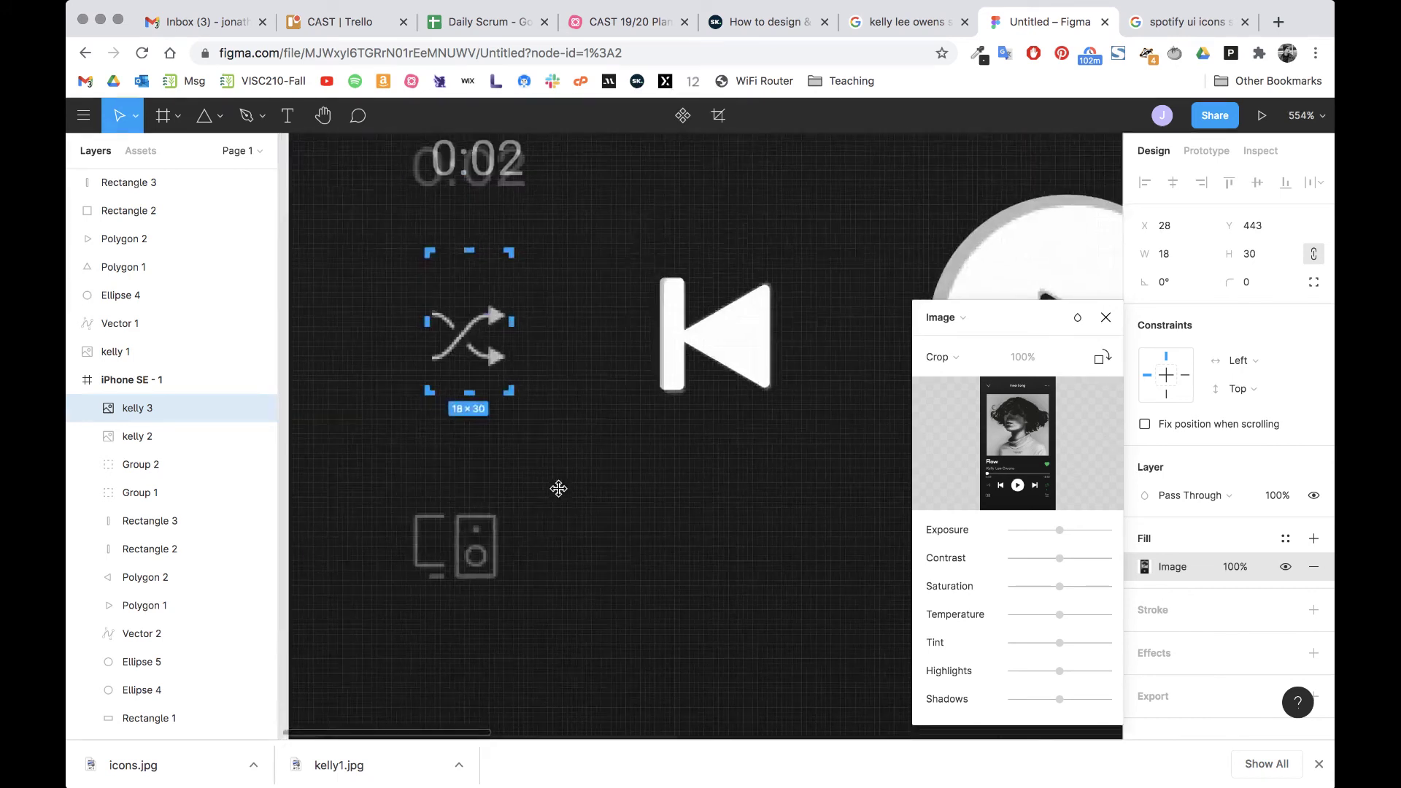
scroll(544, 350, "up", 5)
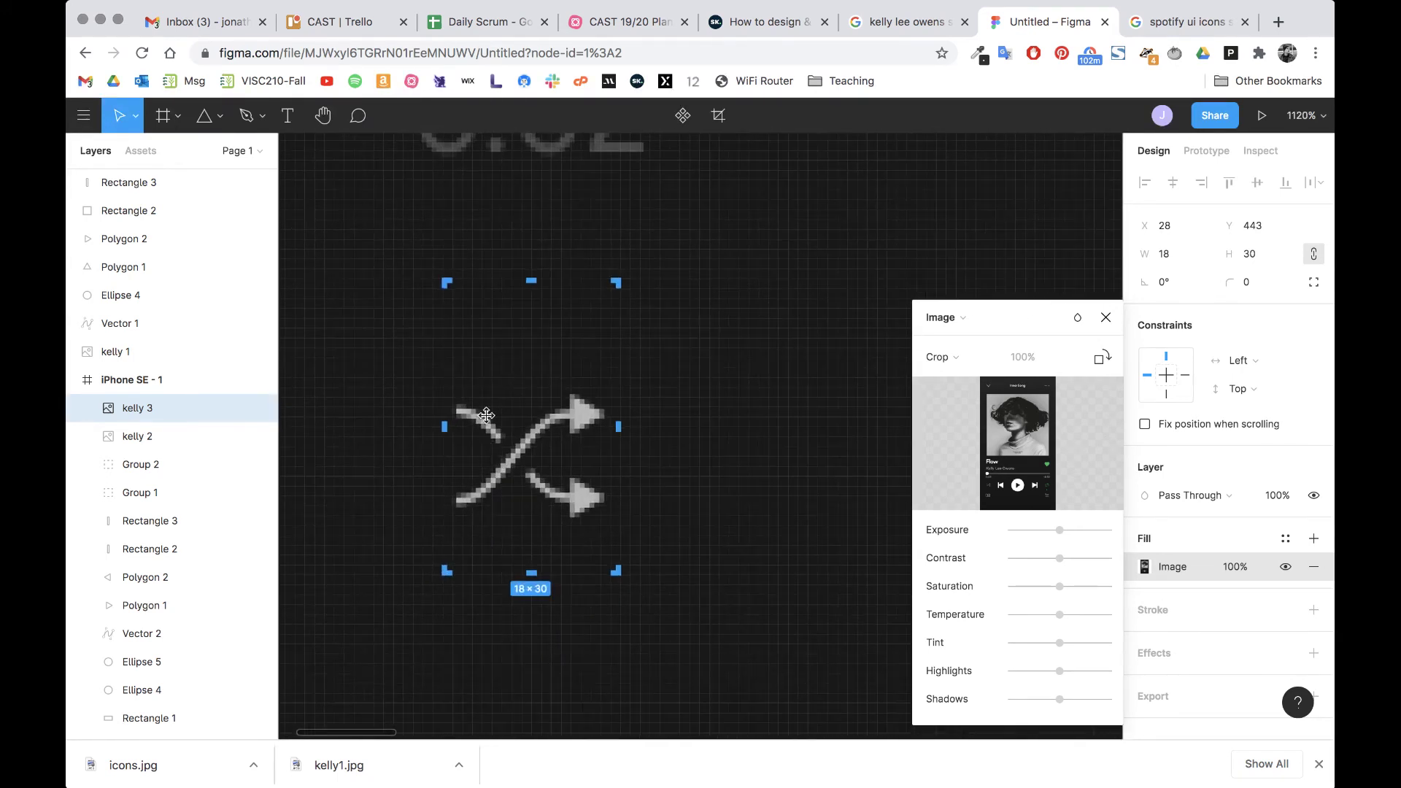
left_click_drag(536, 281, 532, 390)
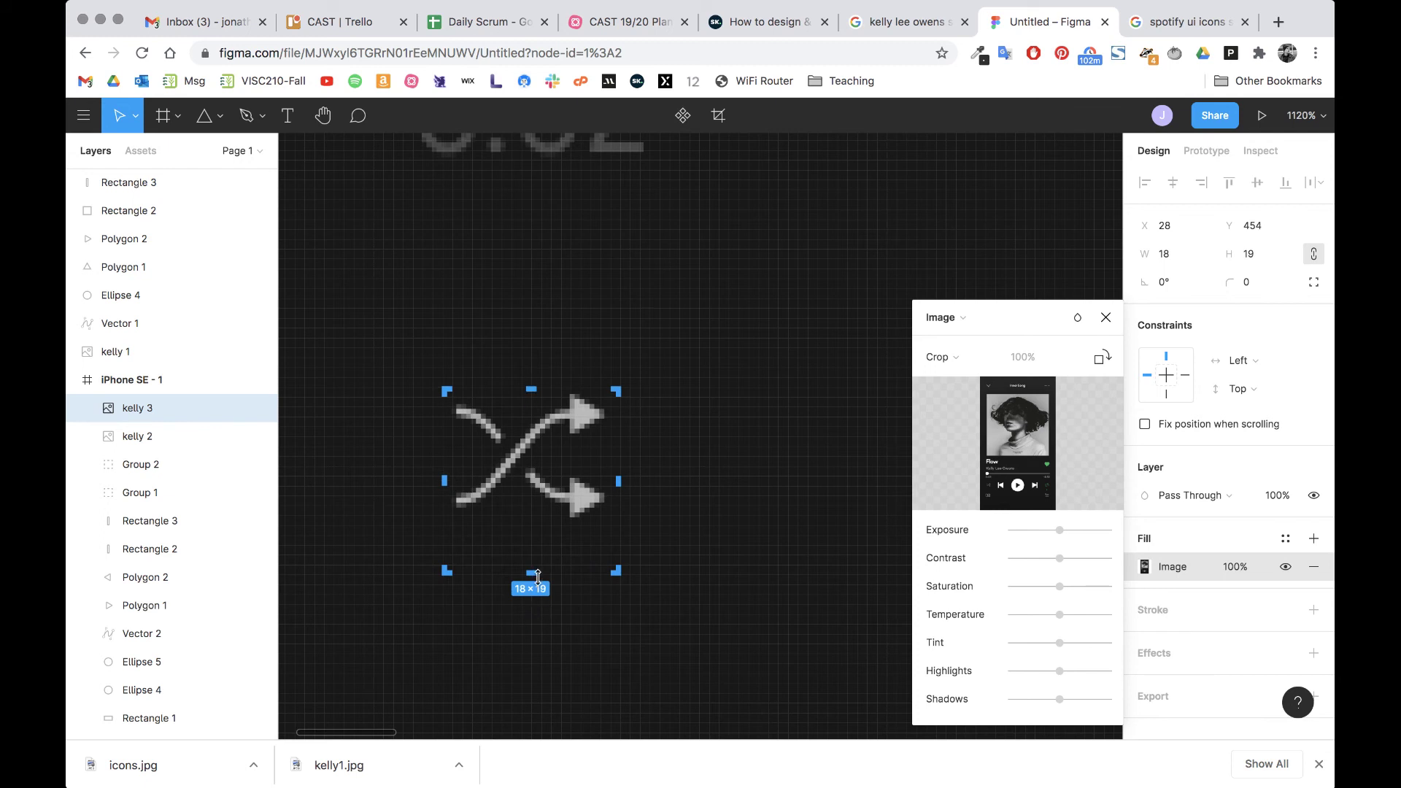
left_click_drag(536, 571, 537, 526)
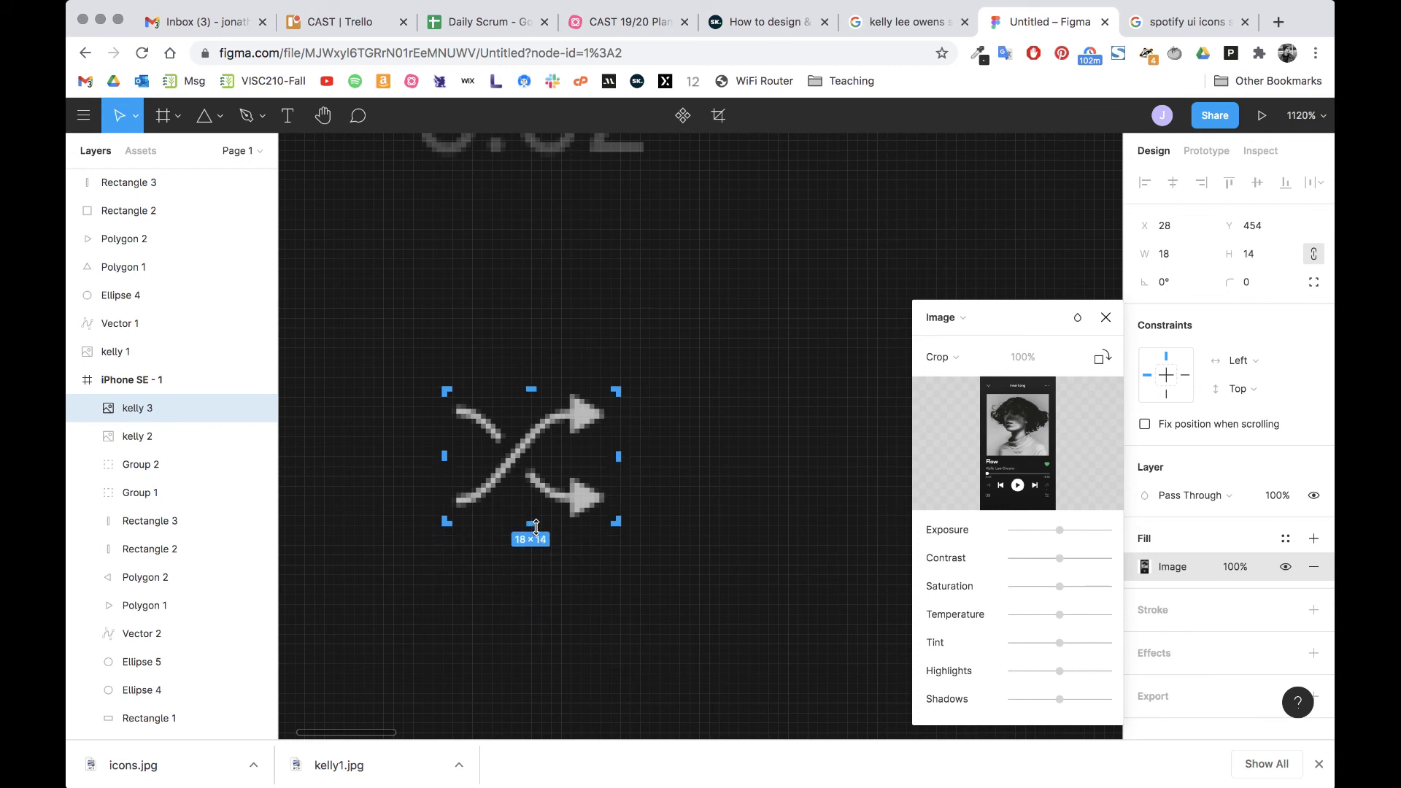
left_click_drag(621, 460, 613, 460)
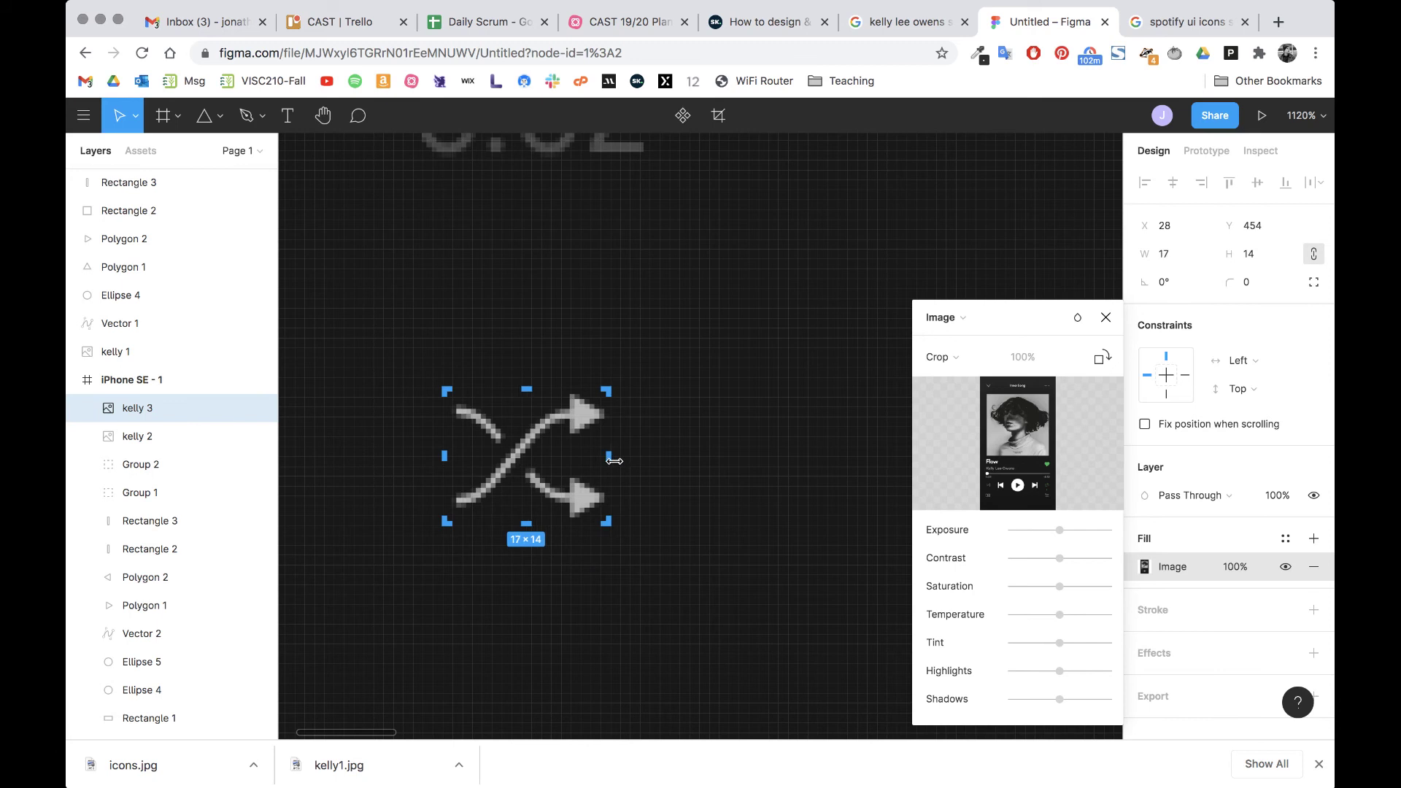
key("Return")
Step: Place a copy of the shuffle icon, kelly 4, directly below it
scroll(722, 455, "down", 10, "ctrl")
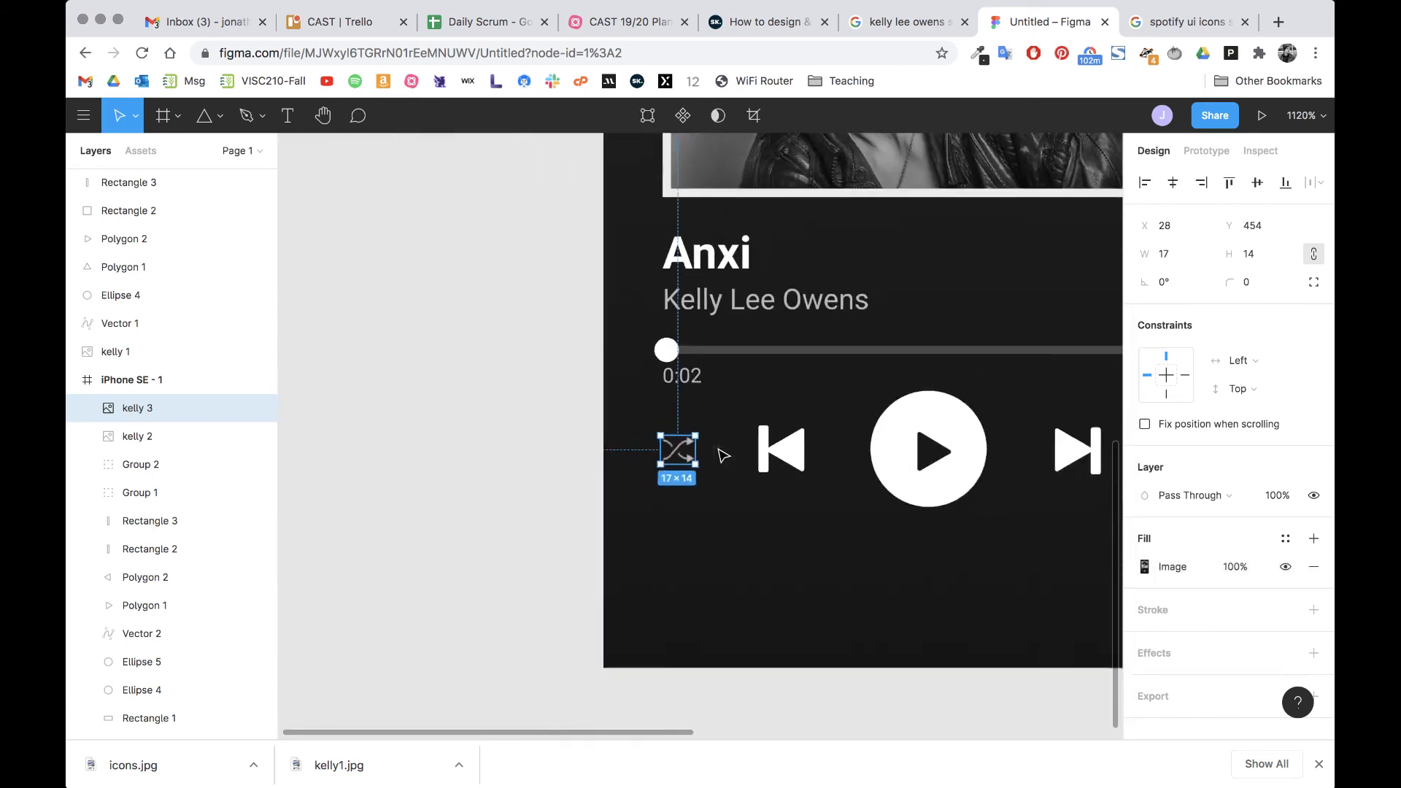
scroll(722, 456, "right", 5)
scroll(722, 456, "left", 3)
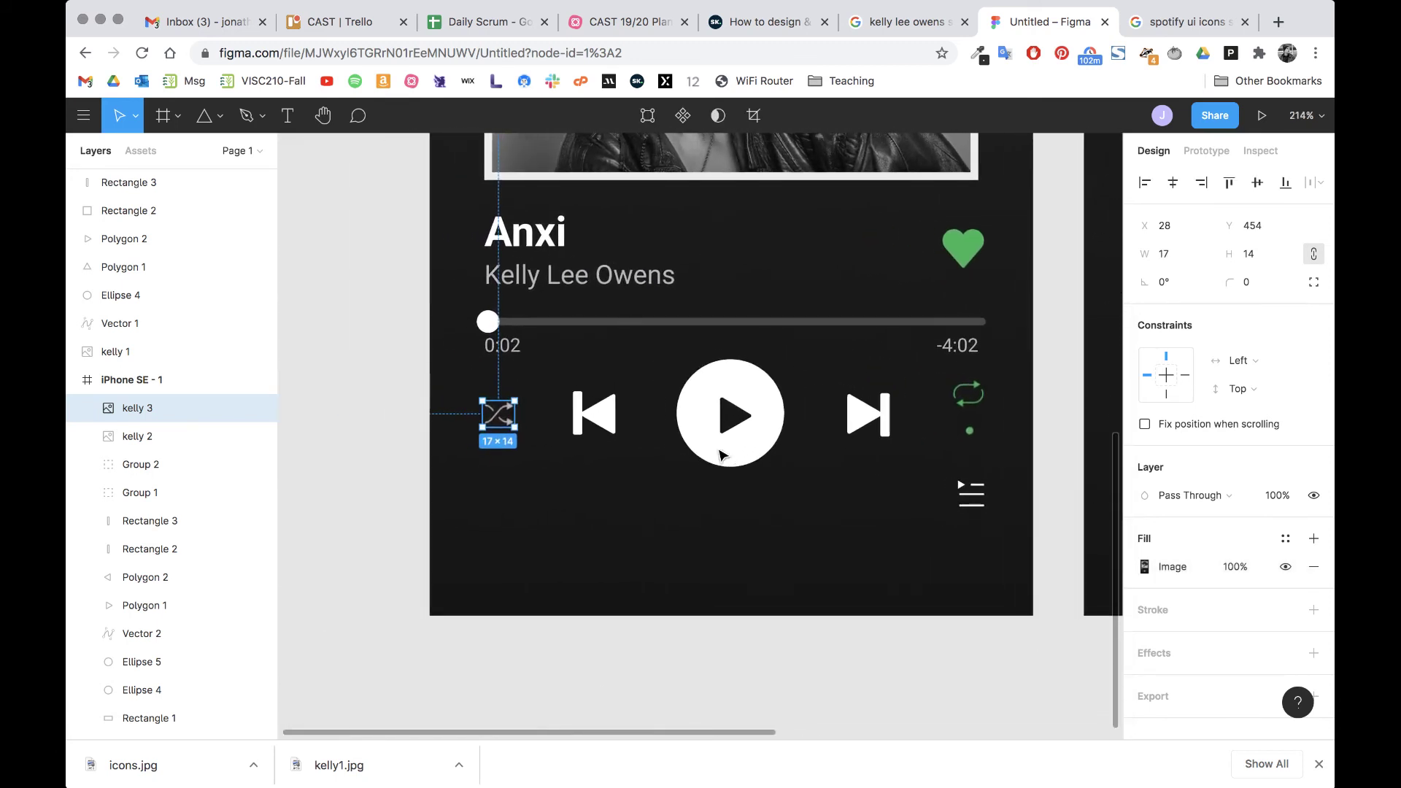
left_click_drag(501, 419, 503, 501)
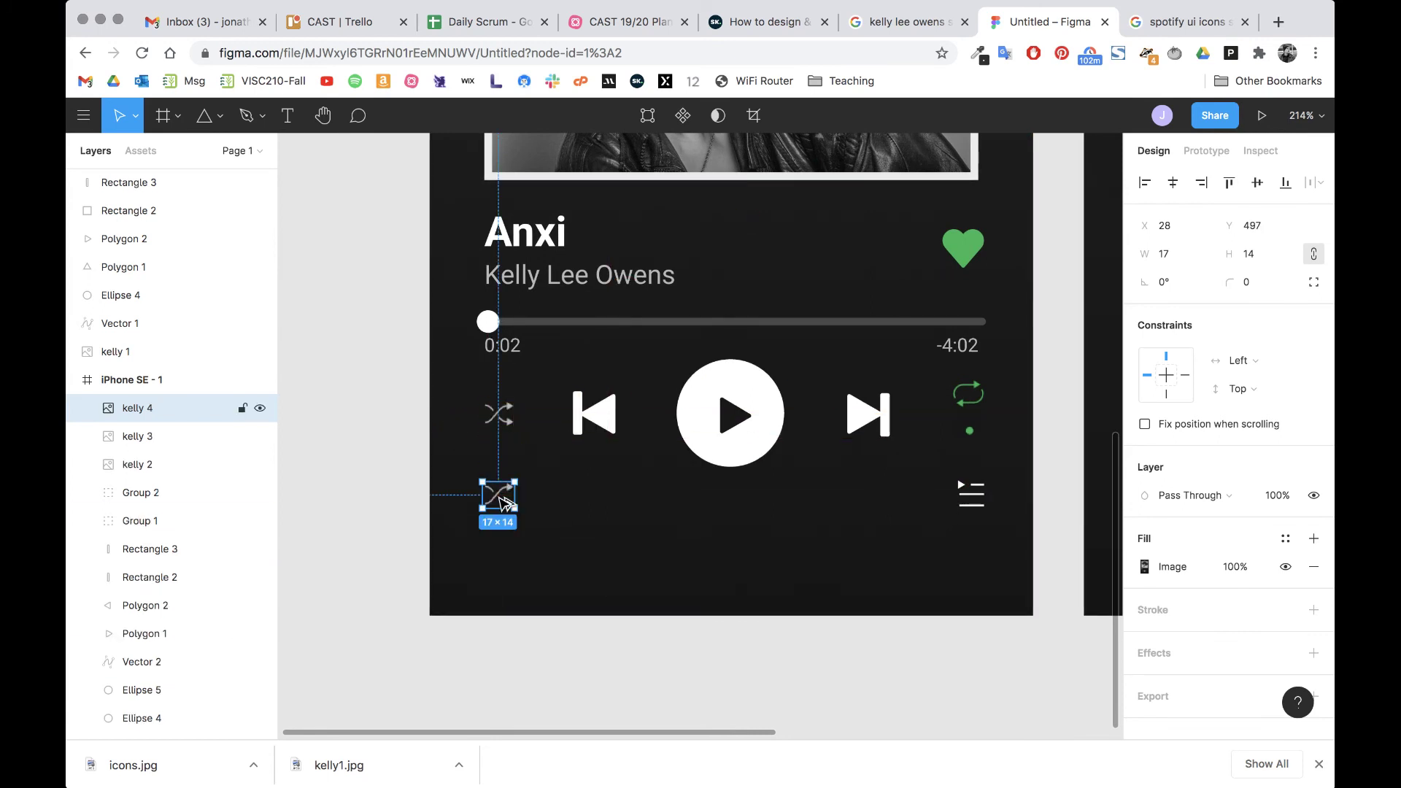
Step: Recrop kelly 4 into a 19×14 devices icon beneath the shuffle icon
double_click(497, 498)
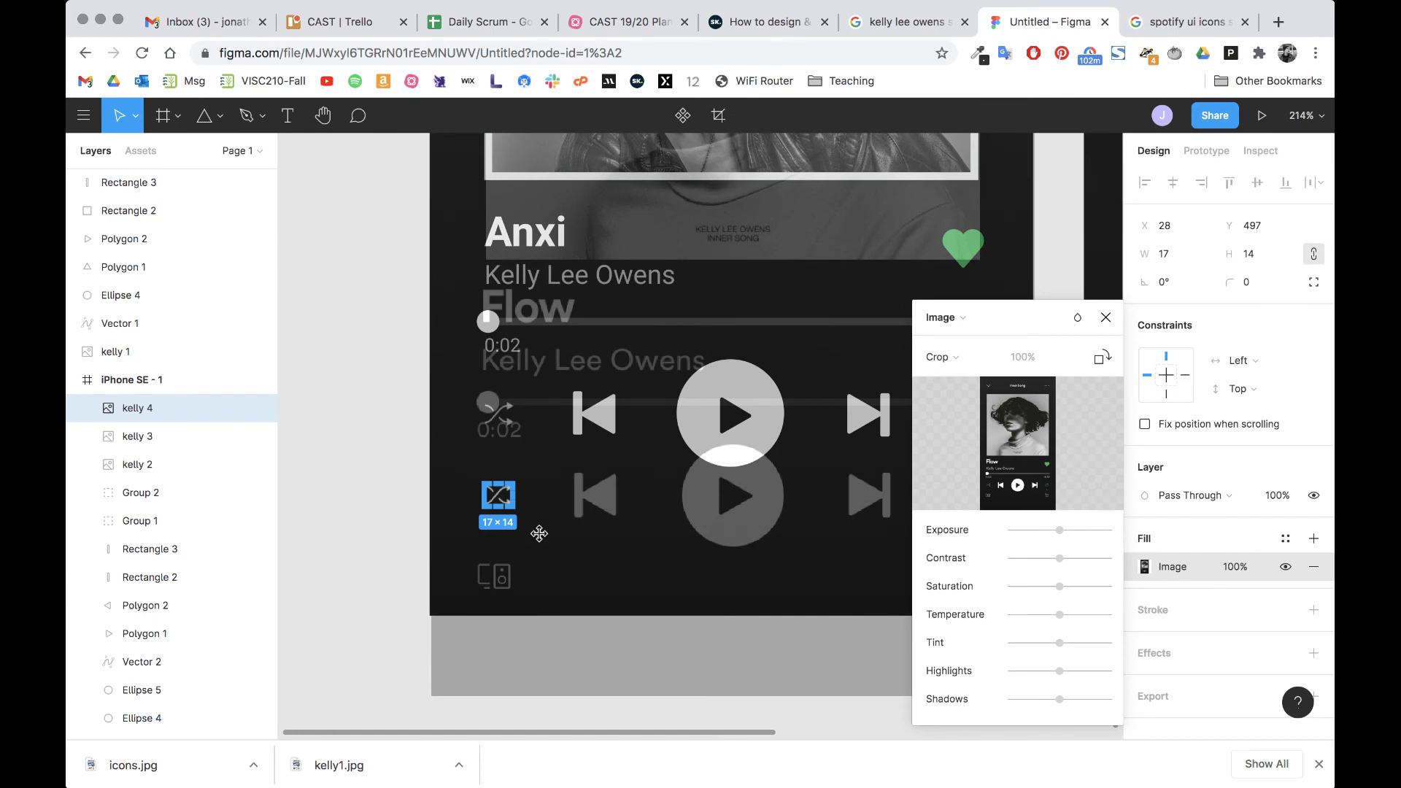
left_click_drag(536, 562, 537, 484)
scroll(540, 486, "up", 5)
scroll(540, 486, "up", 3)
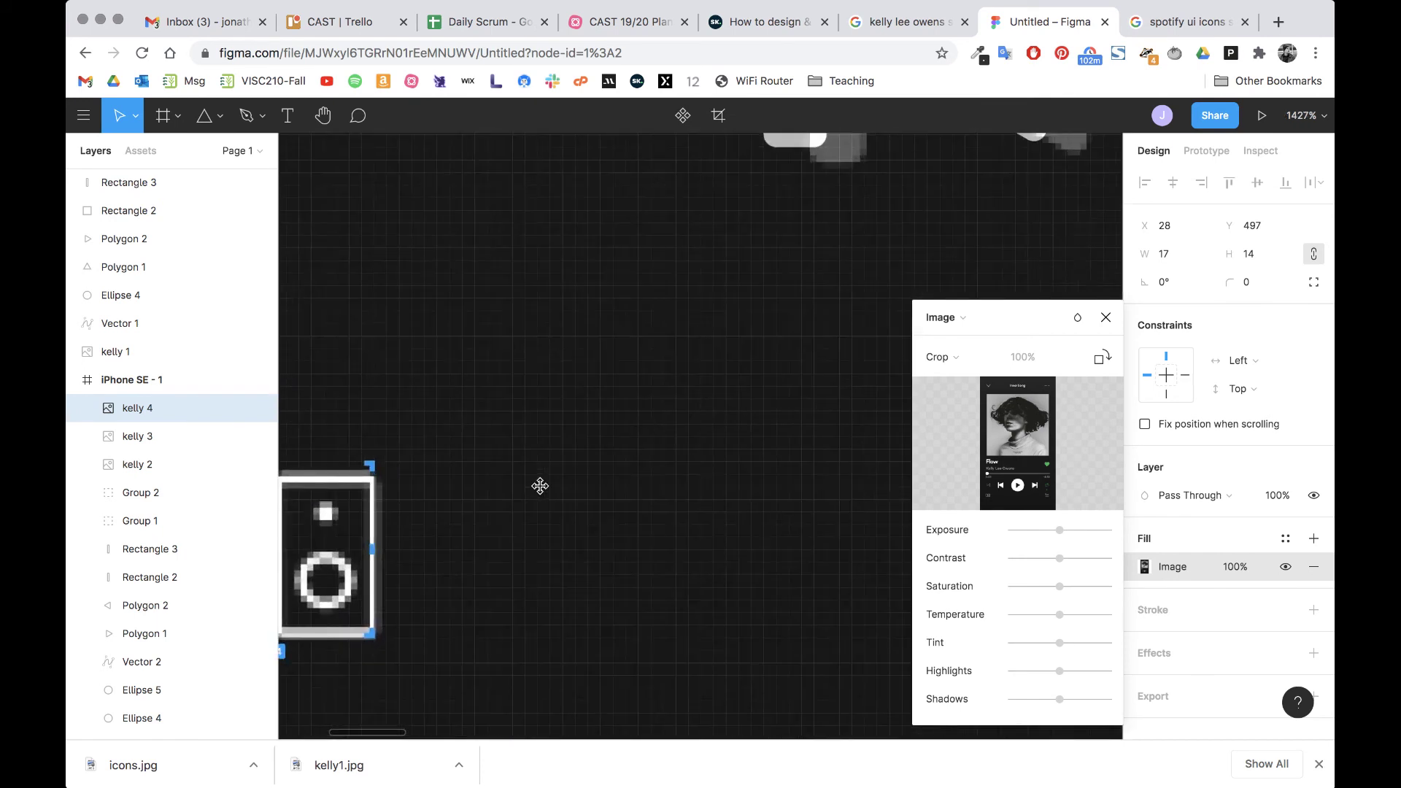
scroll(538, 485, "left", 5)
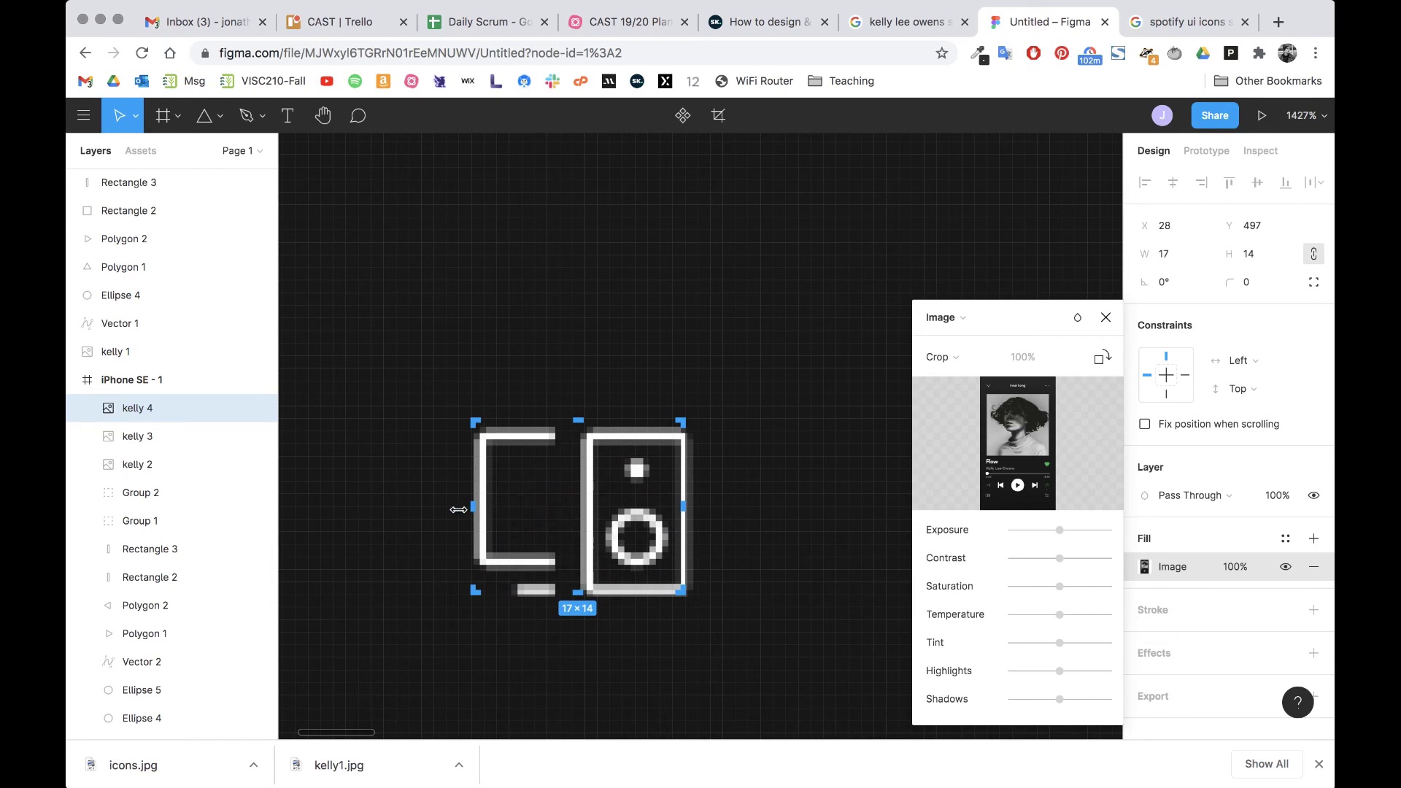
left_click_drag(472, 509, 462, 509)
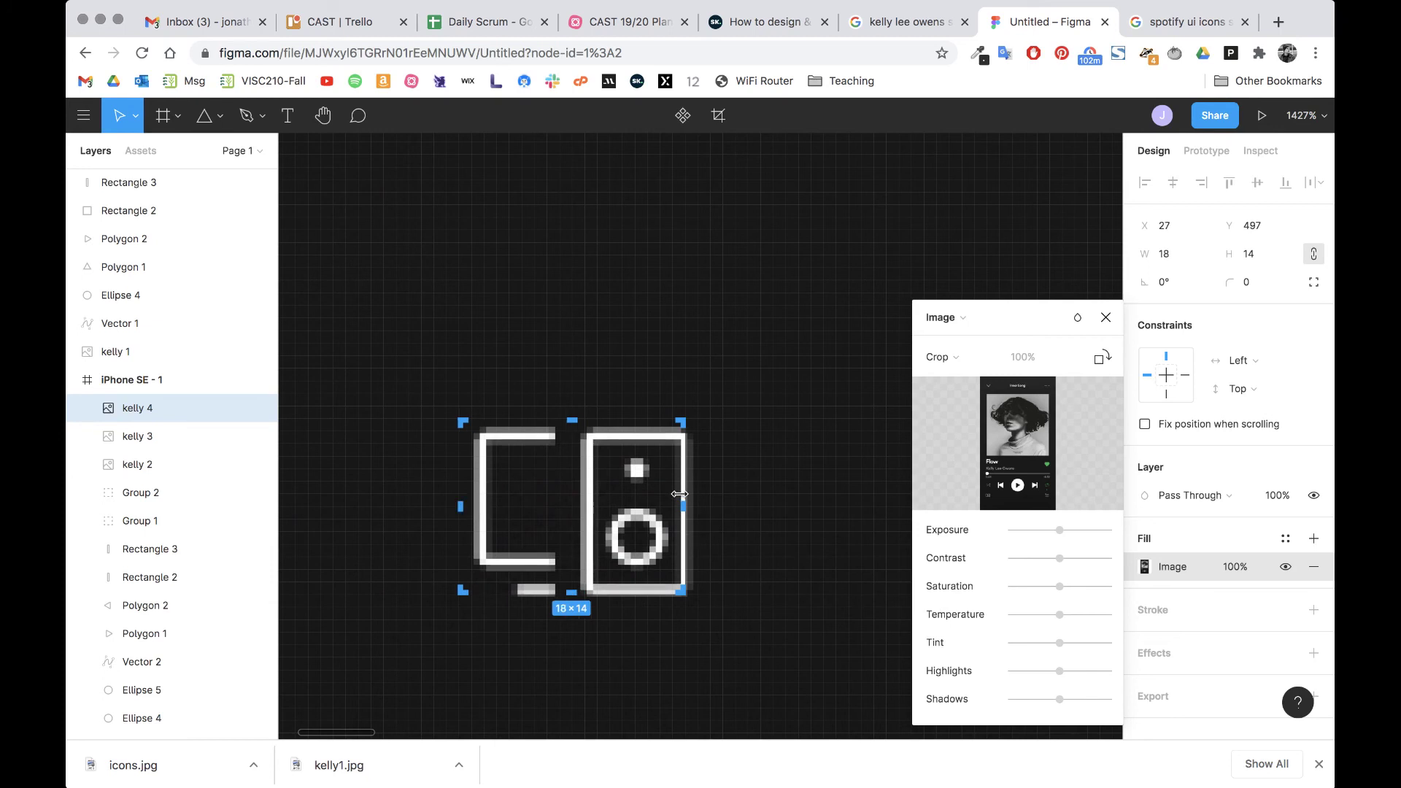
left_click_drag(683, 503, 694, 506)
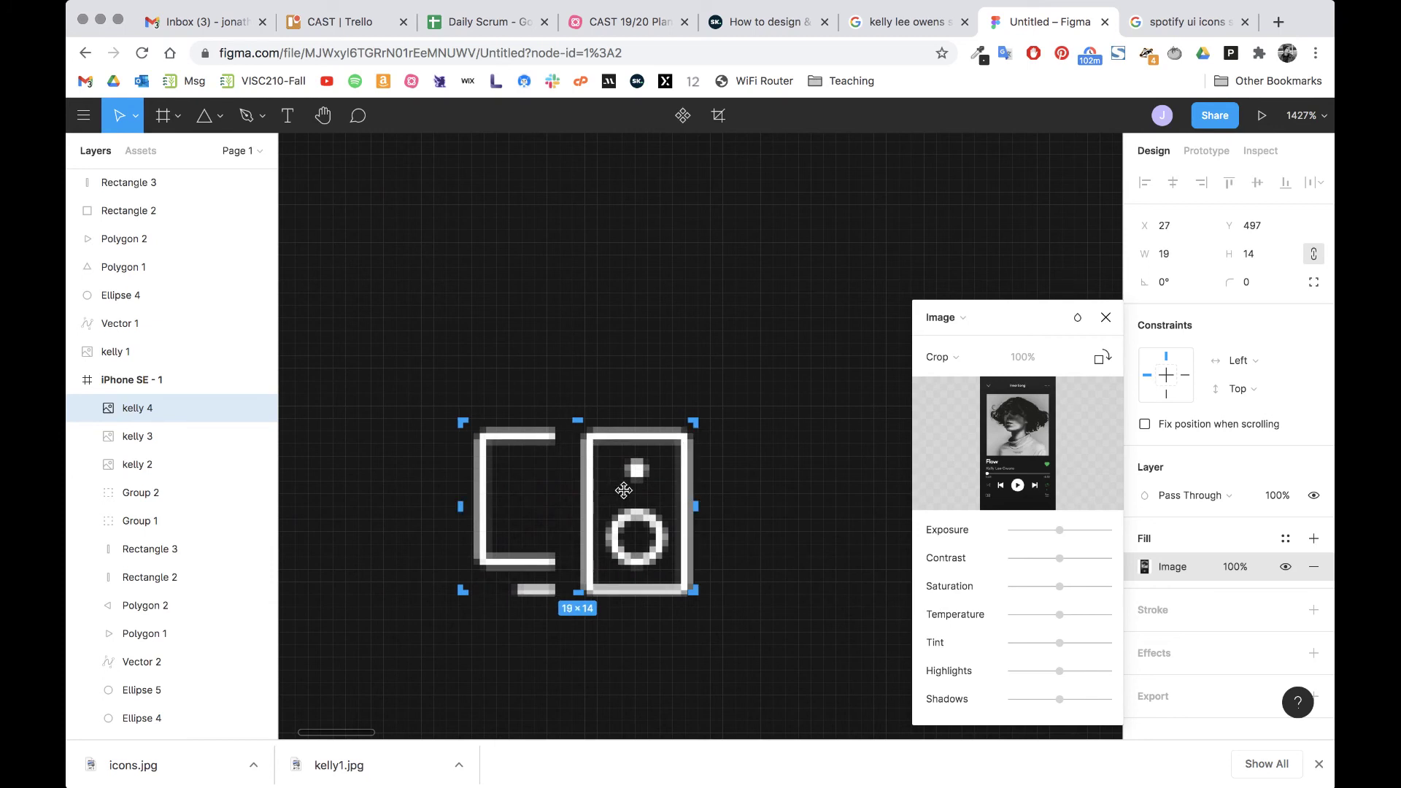
key("Return")
scroll(698, 490, "down", 5)
scroll(697, 490, "down", 10)
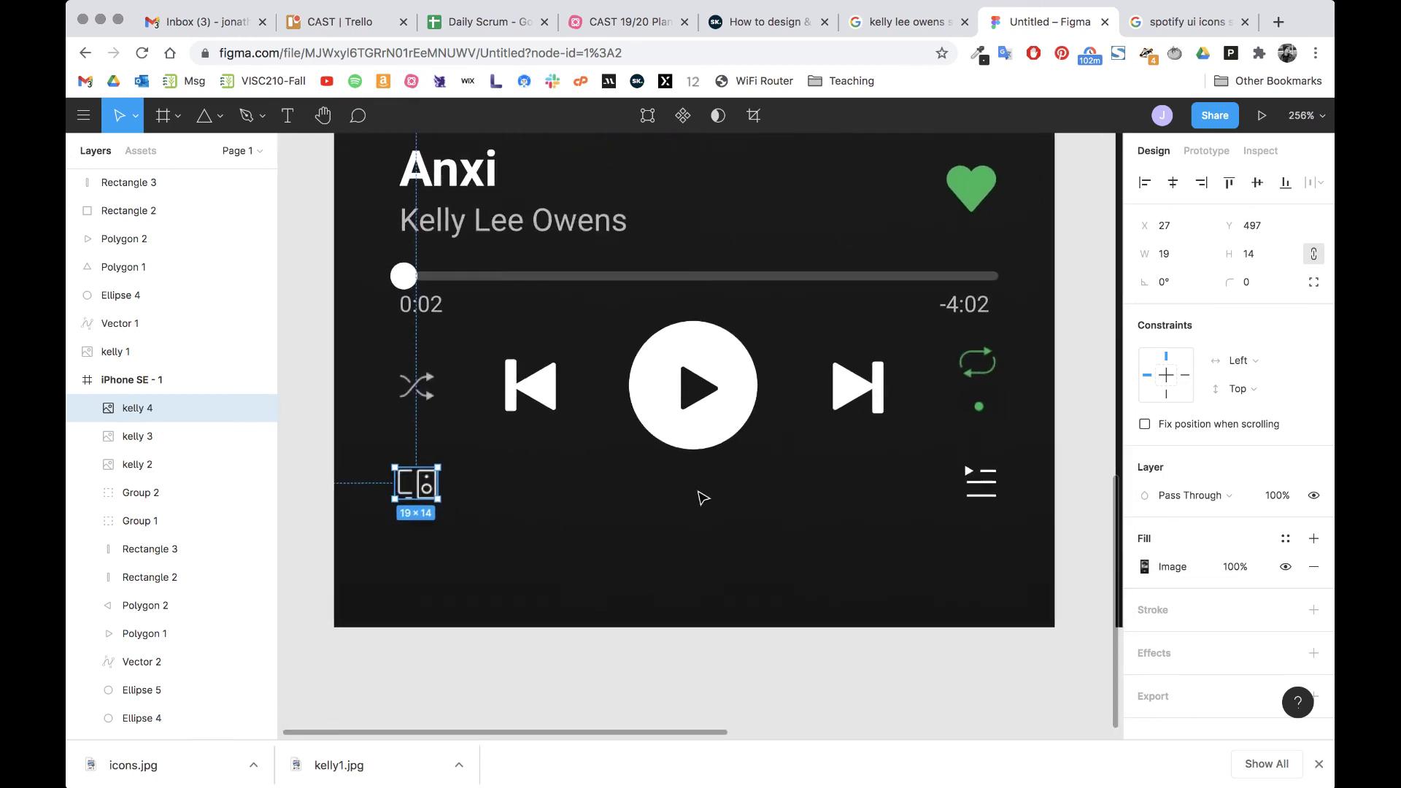
left_click(745, 635)
scroll(891, 479, "down", 3)
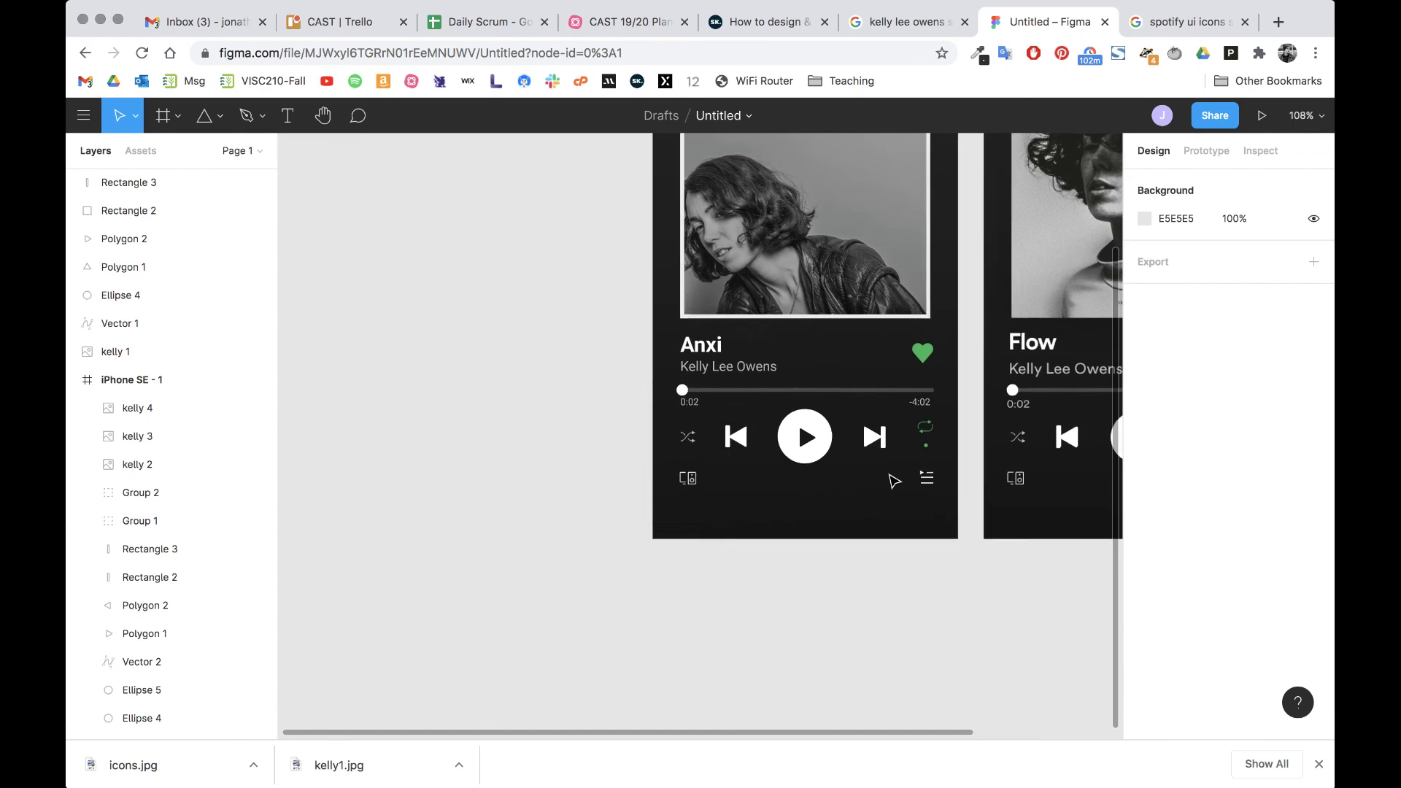
scroll(894, 480, "down", 5)
scroll(892, 480, "down", 2)
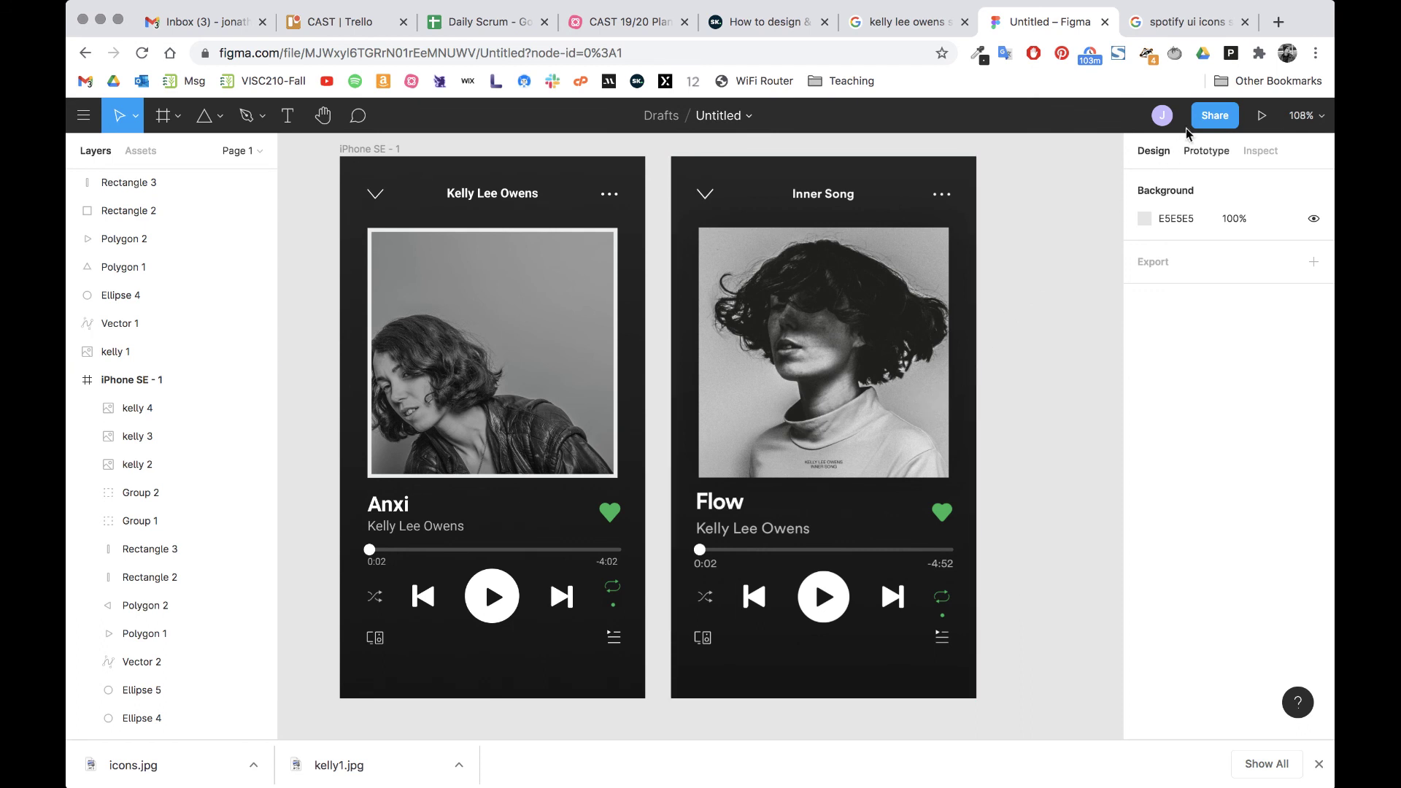
Step: Copy the Untitled file's view link from the Share dialog
left_click(1214, 115)
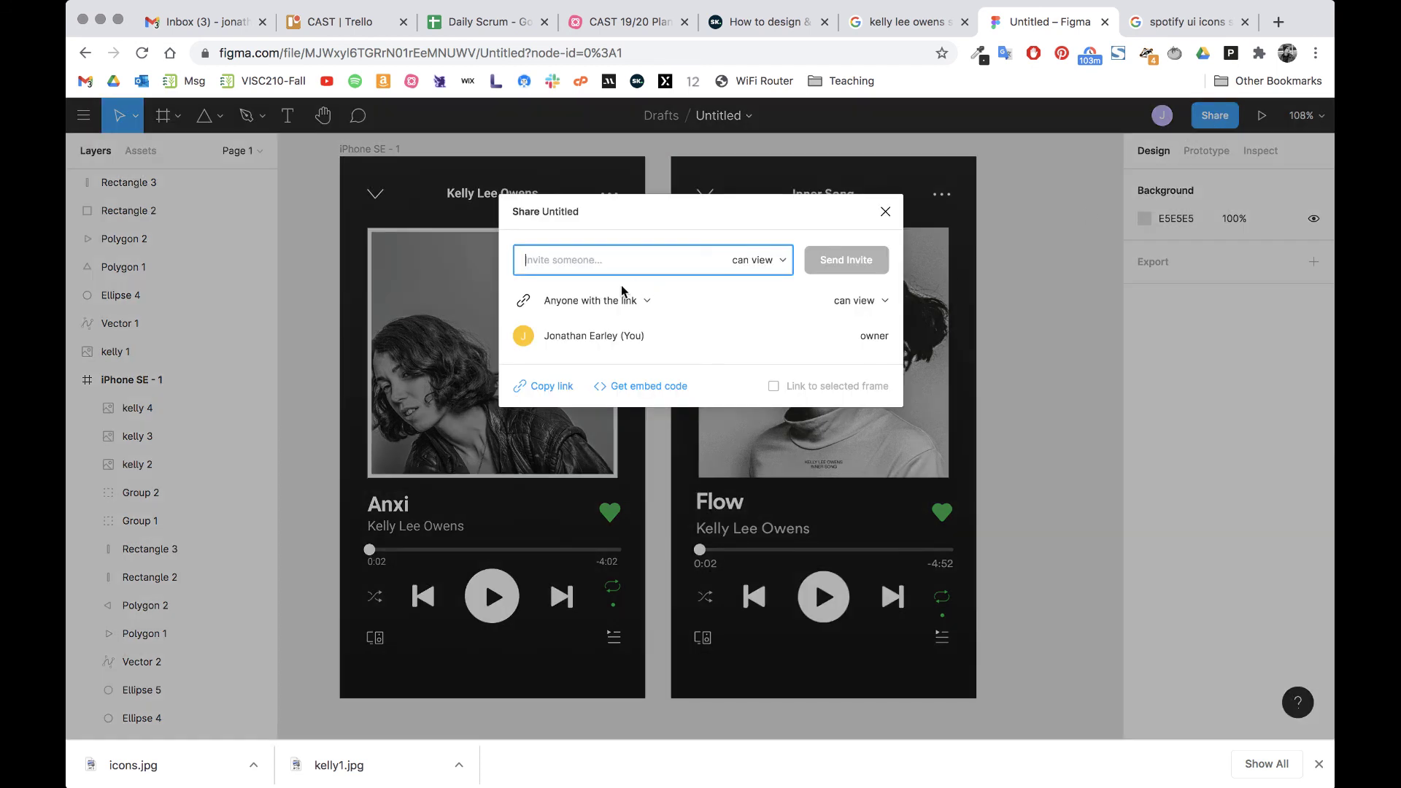
left_click(538, 388)
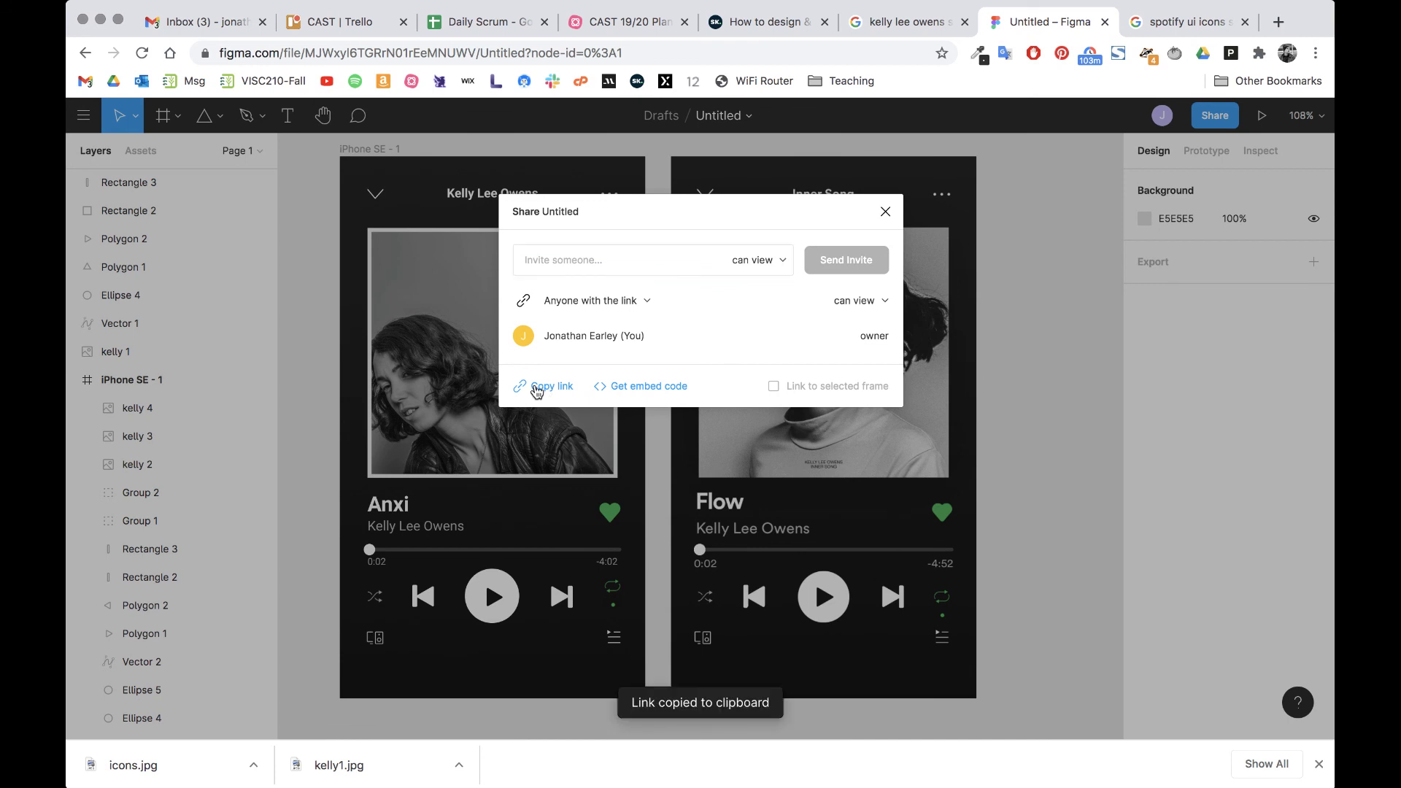